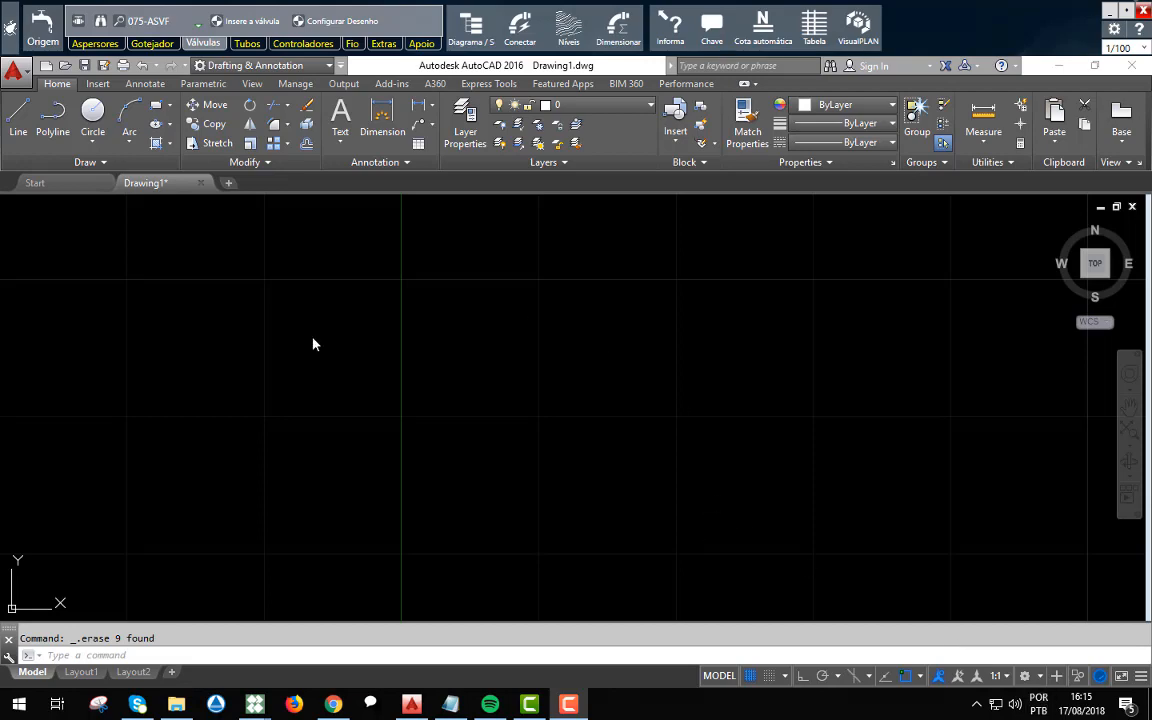
Insert a Bomba origin into the empty drawing with the Dimensionar depois option enabled.
click(42, 28)
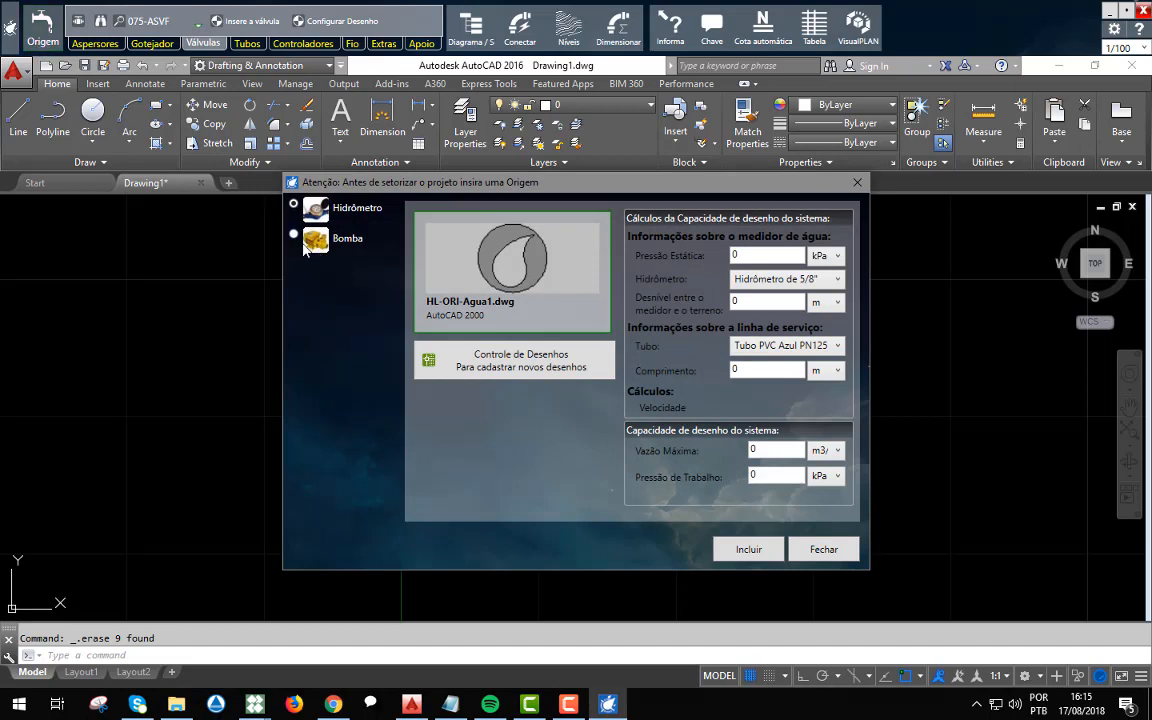
click(294, 235)
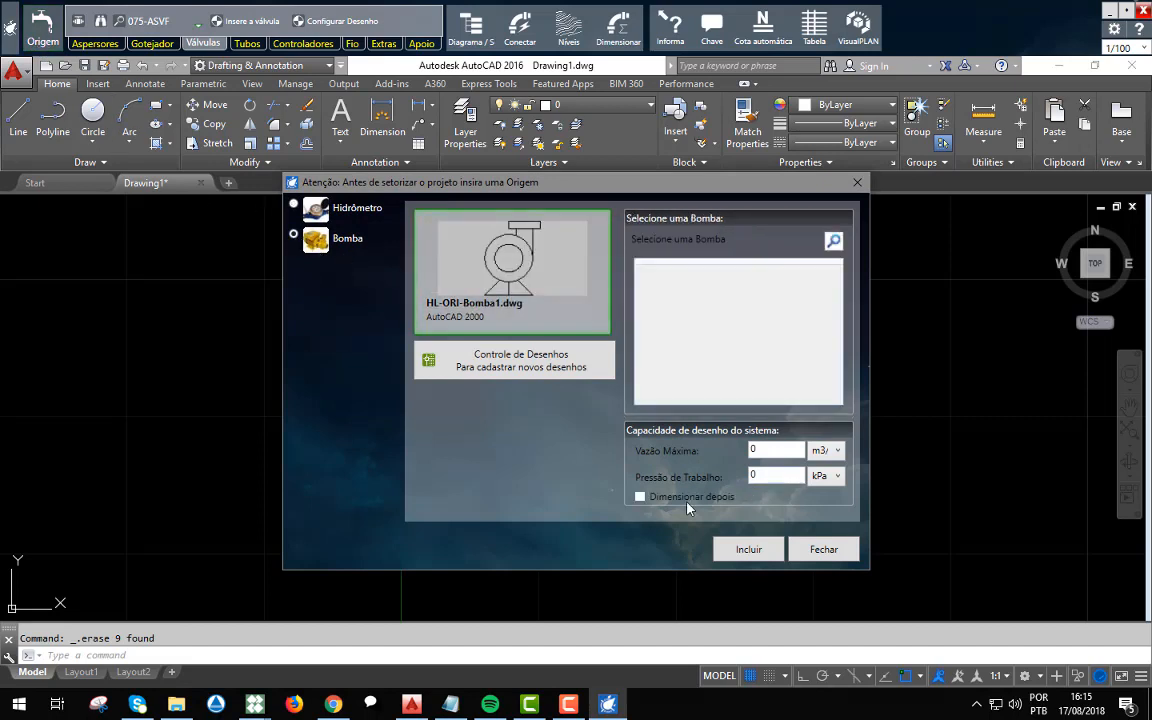
click(642, 498)
click(749, 549)
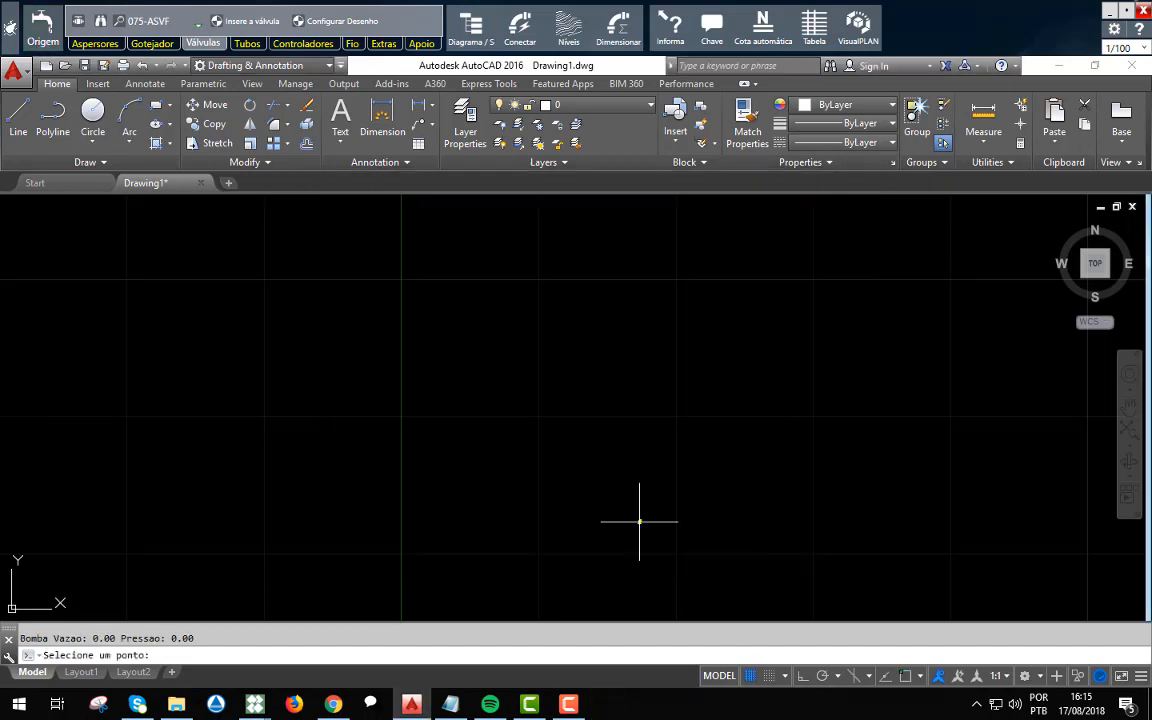
click(506, 299)
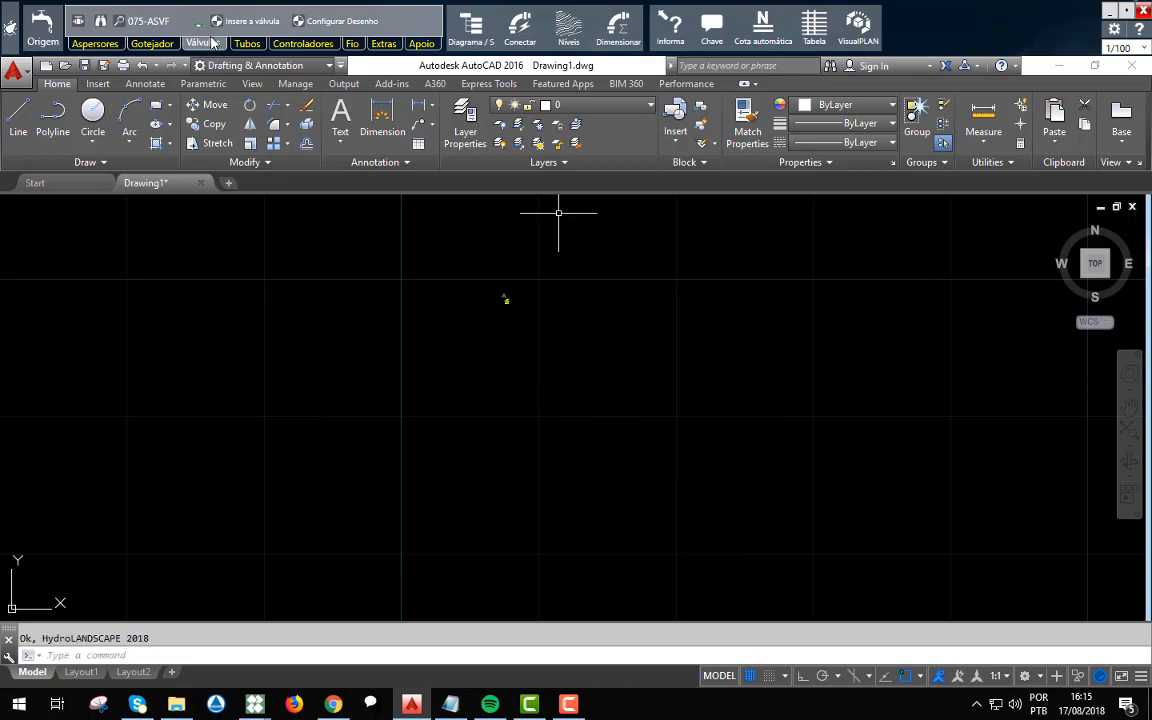
Place three single 1804 sprinklers in a vertical column below the pump on its left side, keeping the default rotation.
click(100, 43)
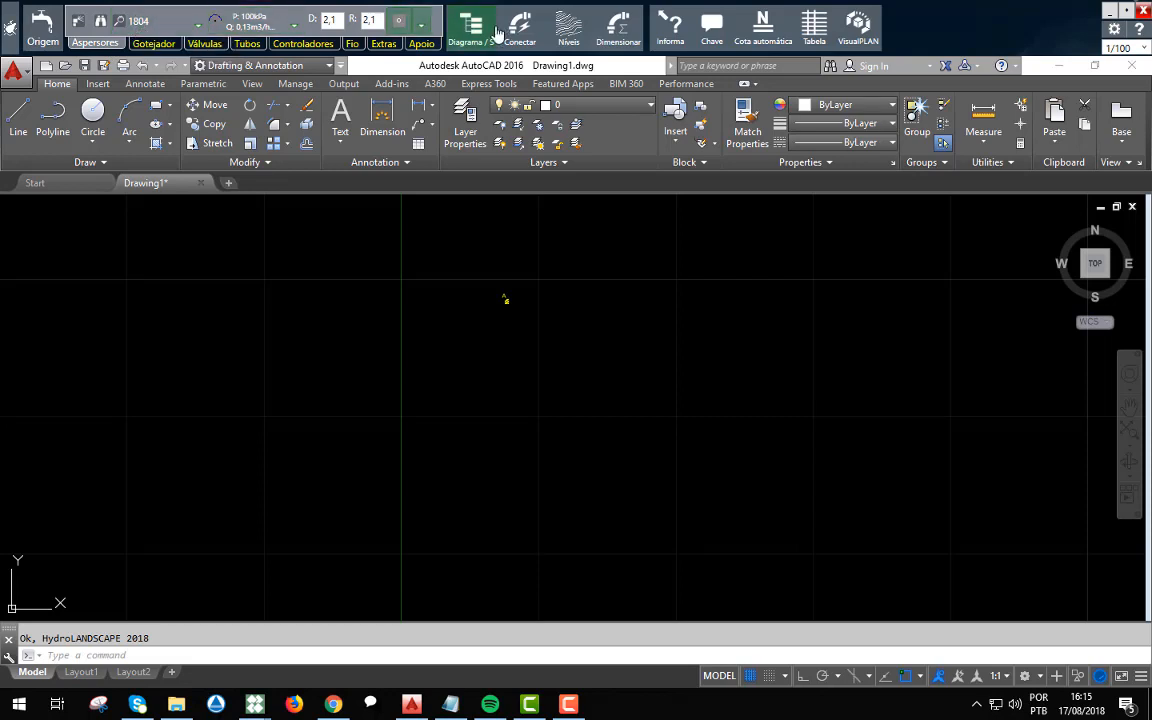
click(400, 22)
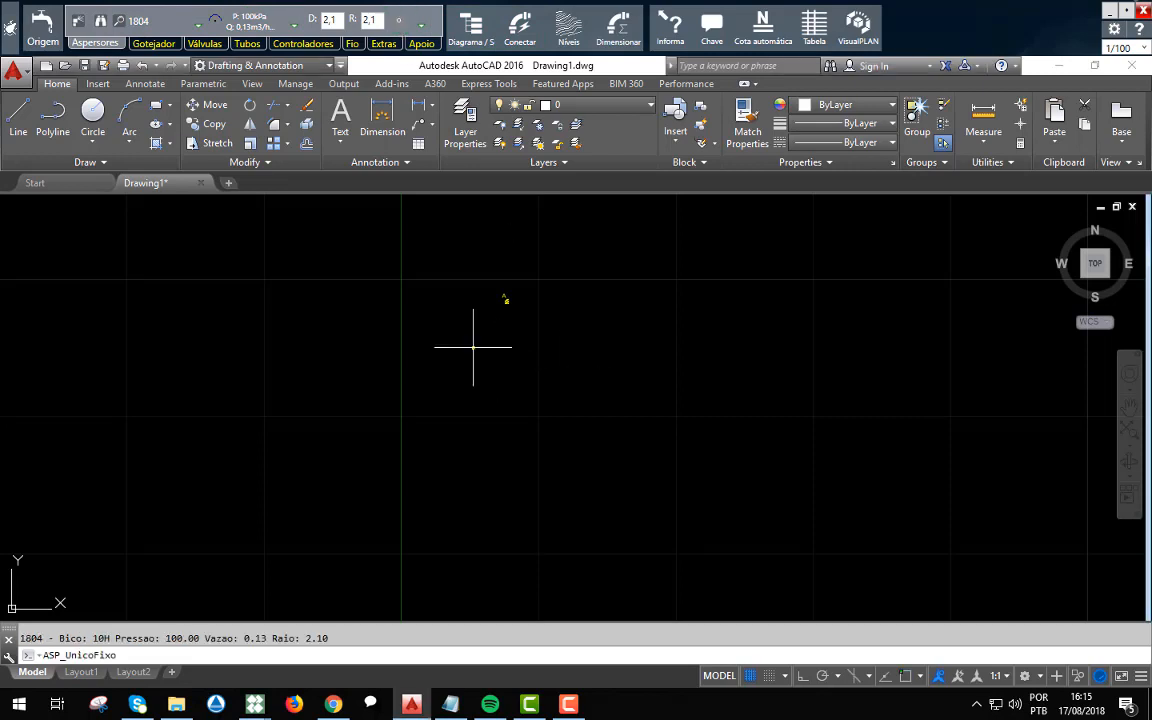
scroll(474, 347, up, 5)
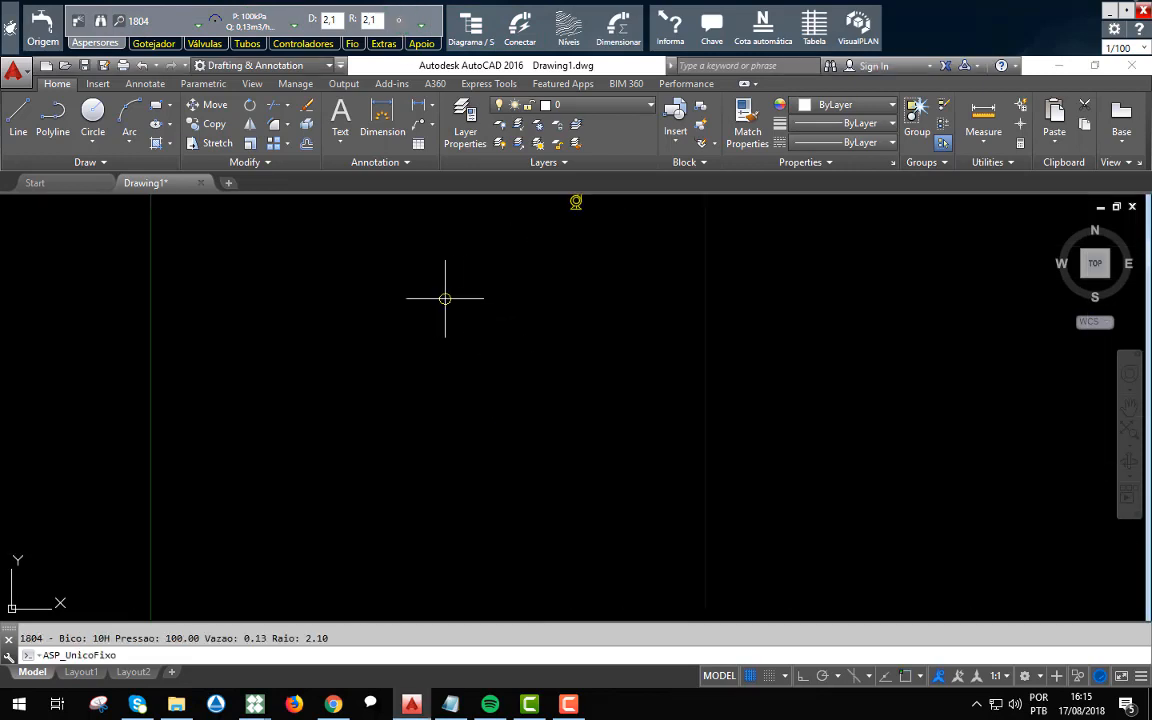
click(440, 336)
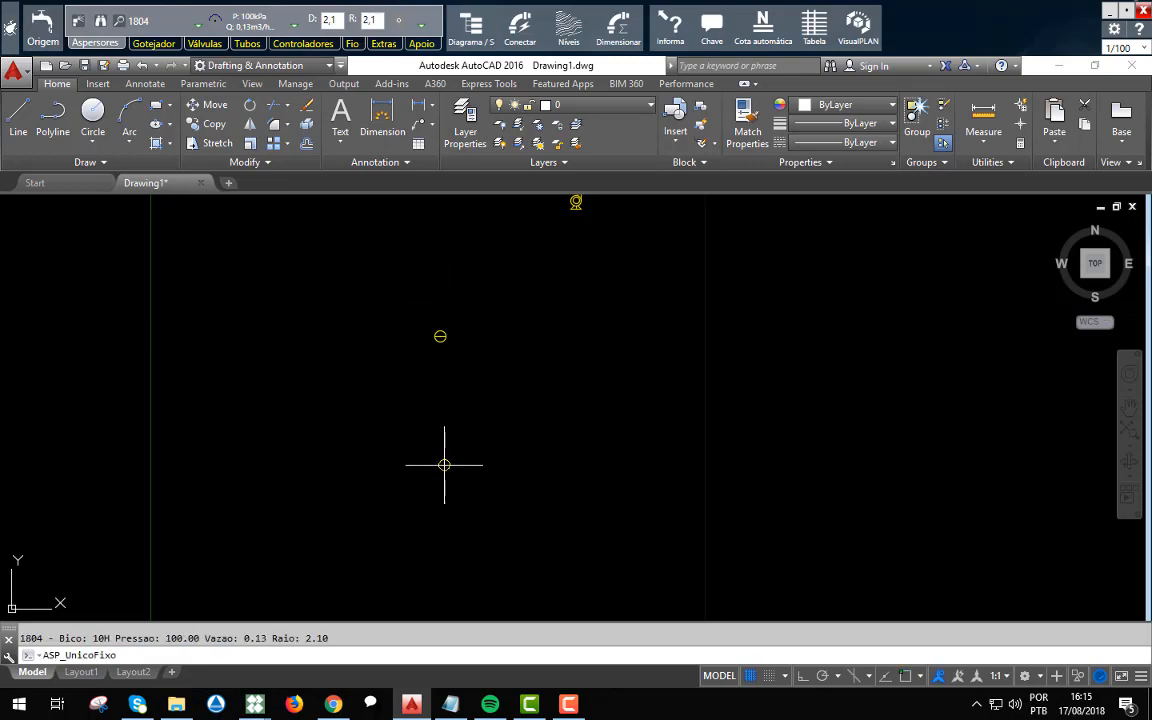
key(Return)
key(Return)
click(441, 598)
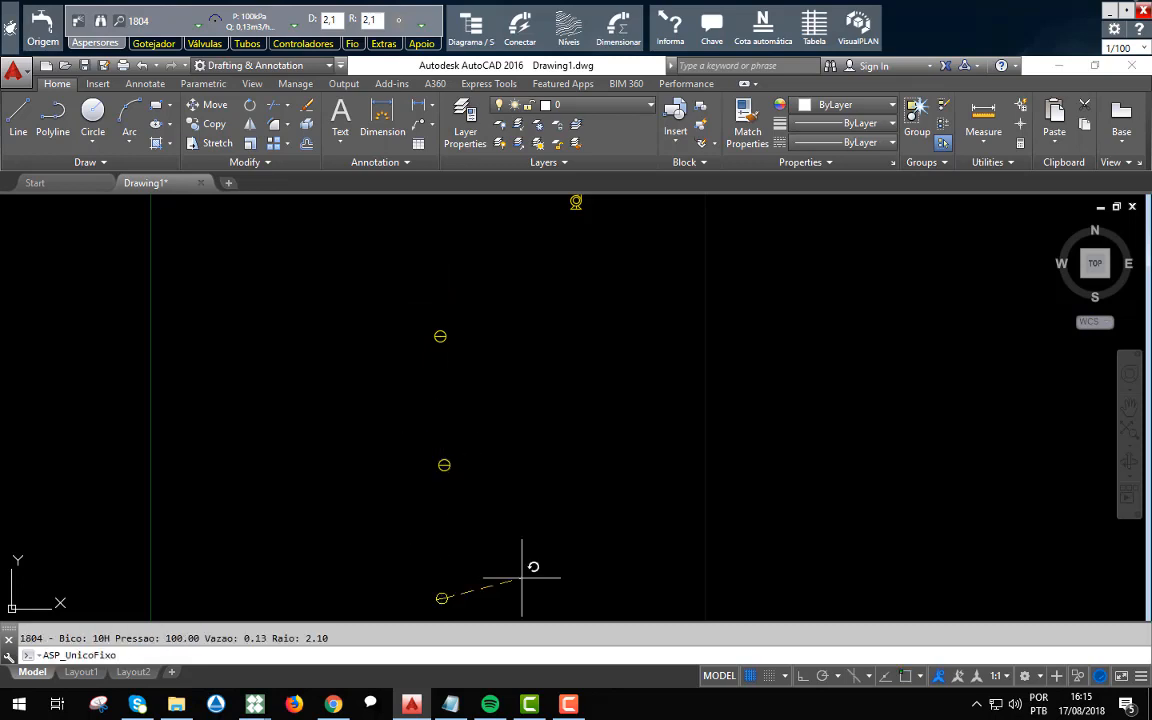
key(Return)
key(Return)
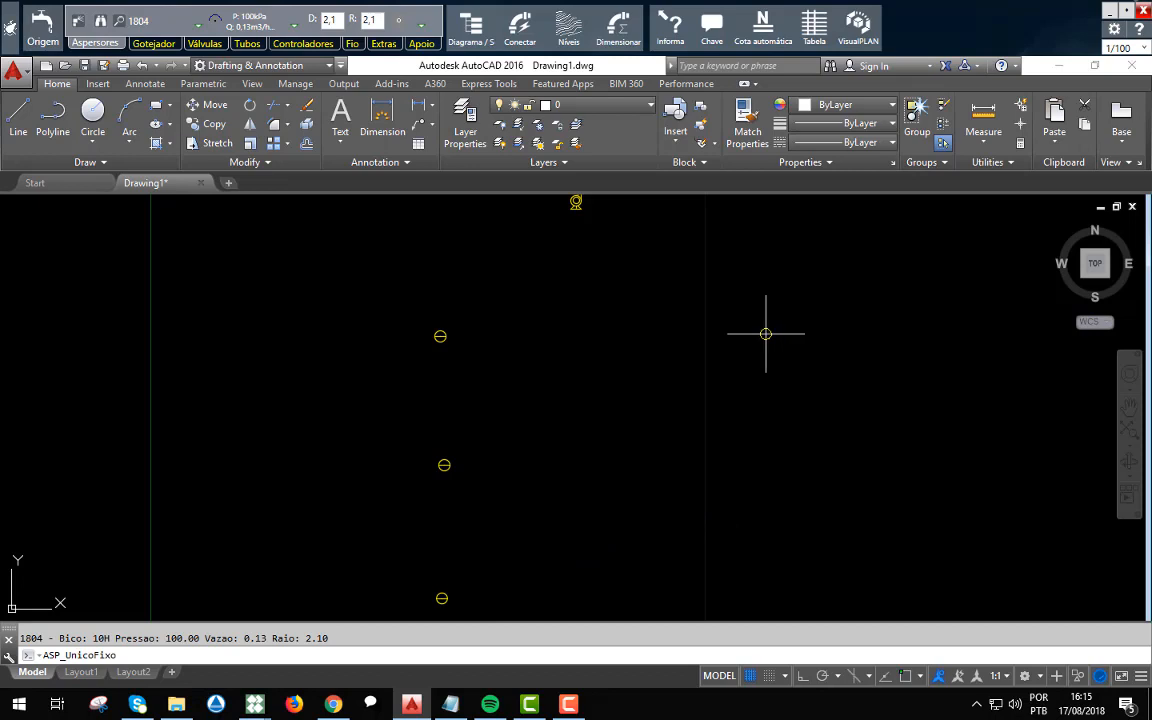
Place three more 1804 sprinklers in a second column on the pump's right side, level with the first column.
click(761, 327)
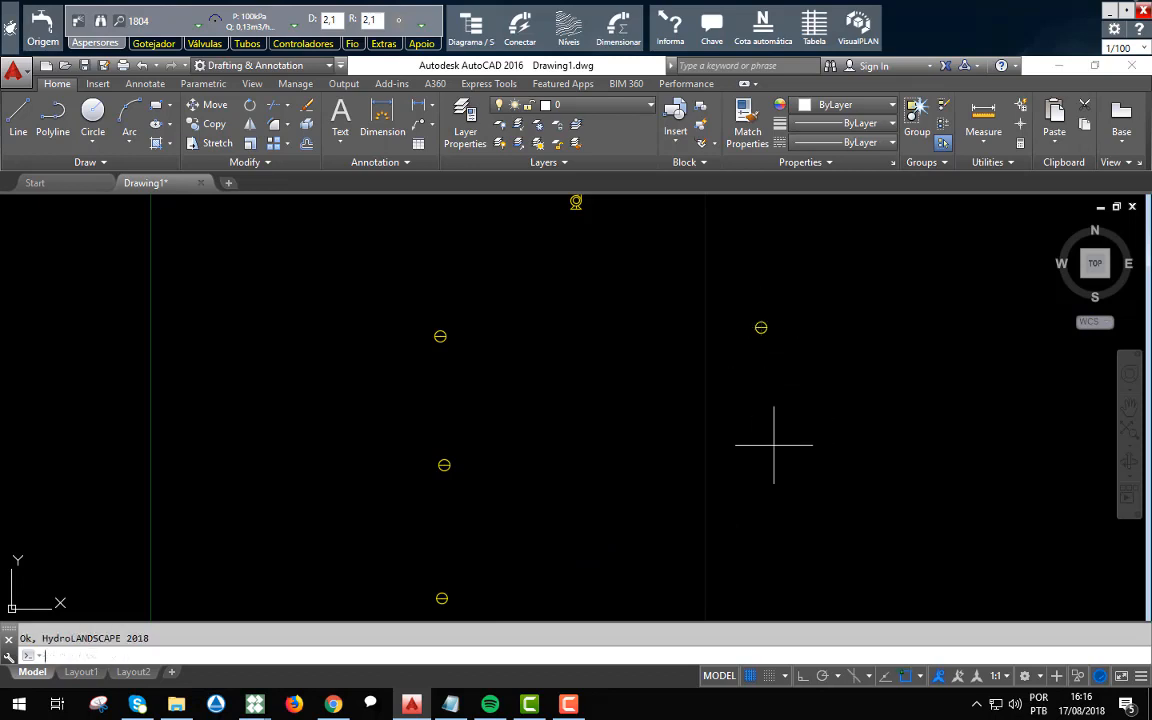
key(Return)
key(Return)
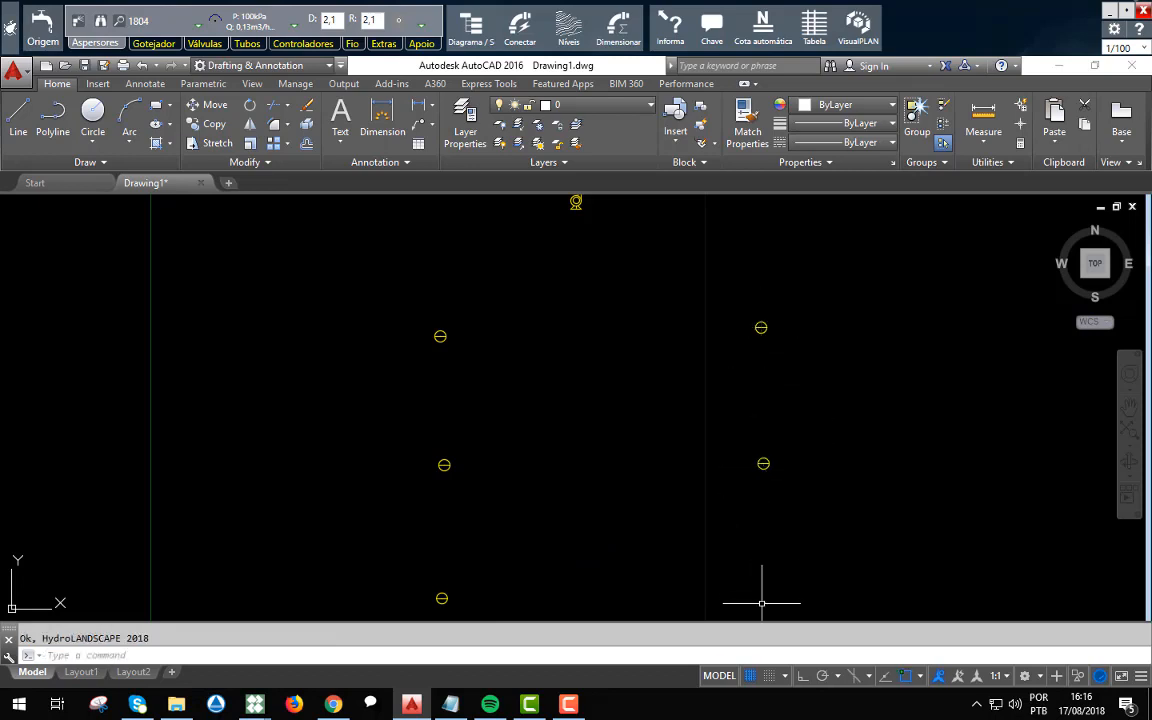
key(Return)
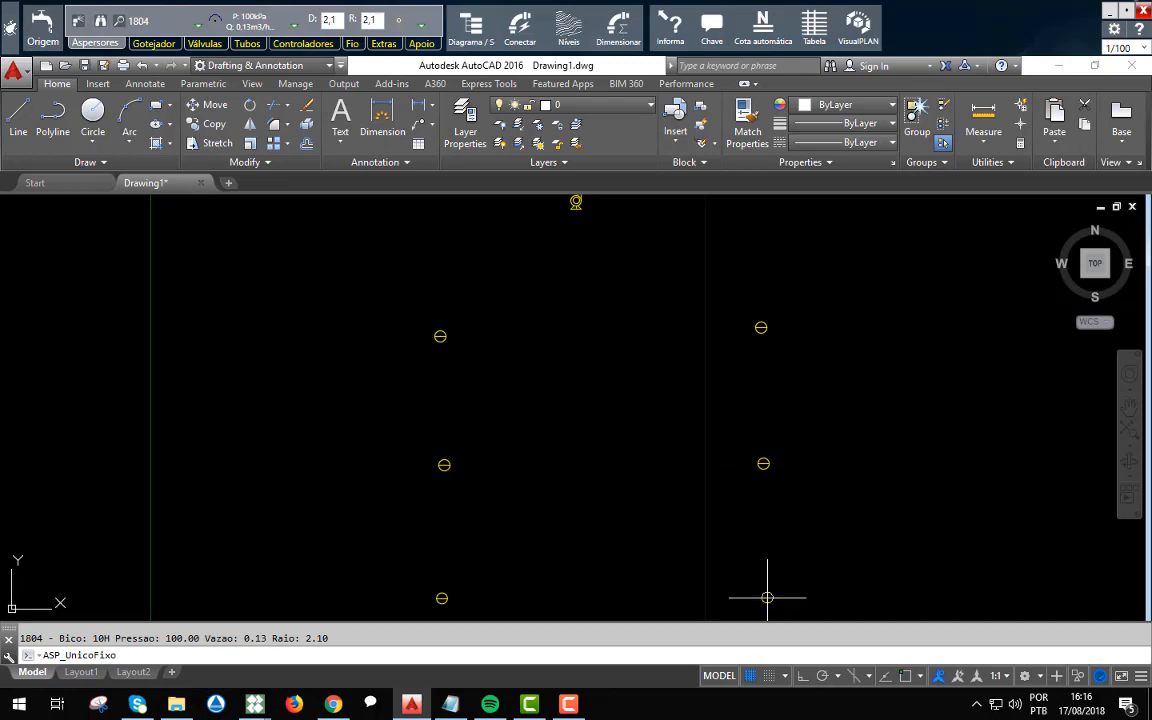
click(767, 597)
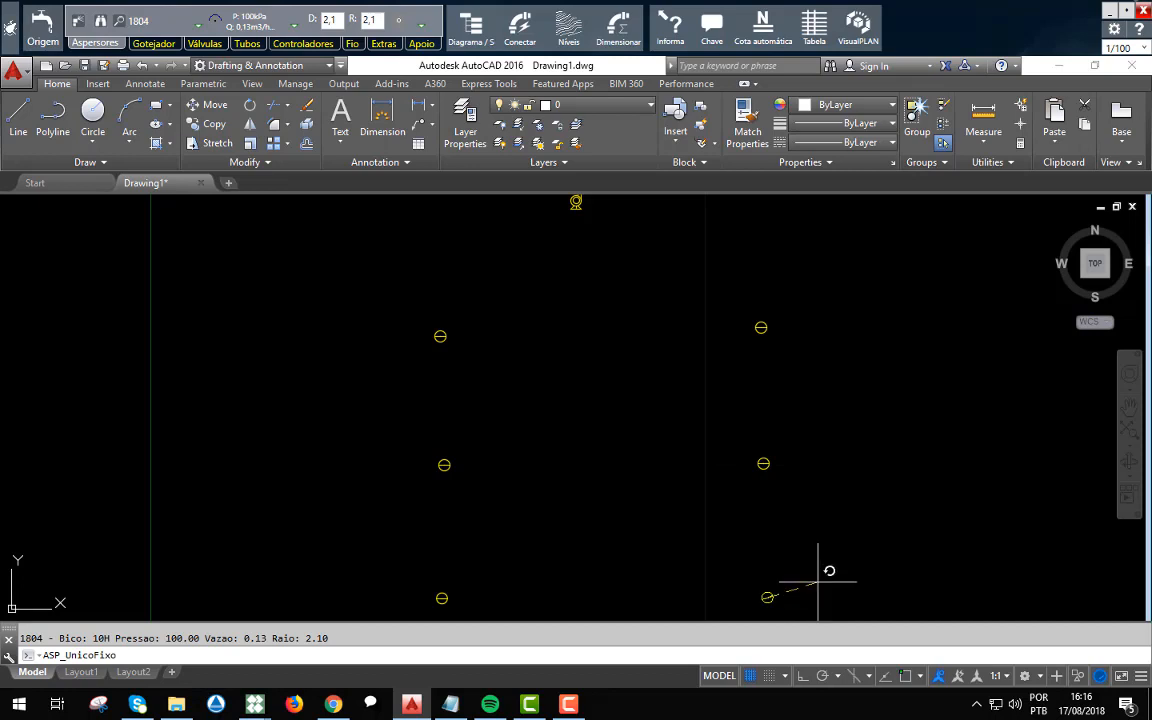
key(Return)
key(Return)
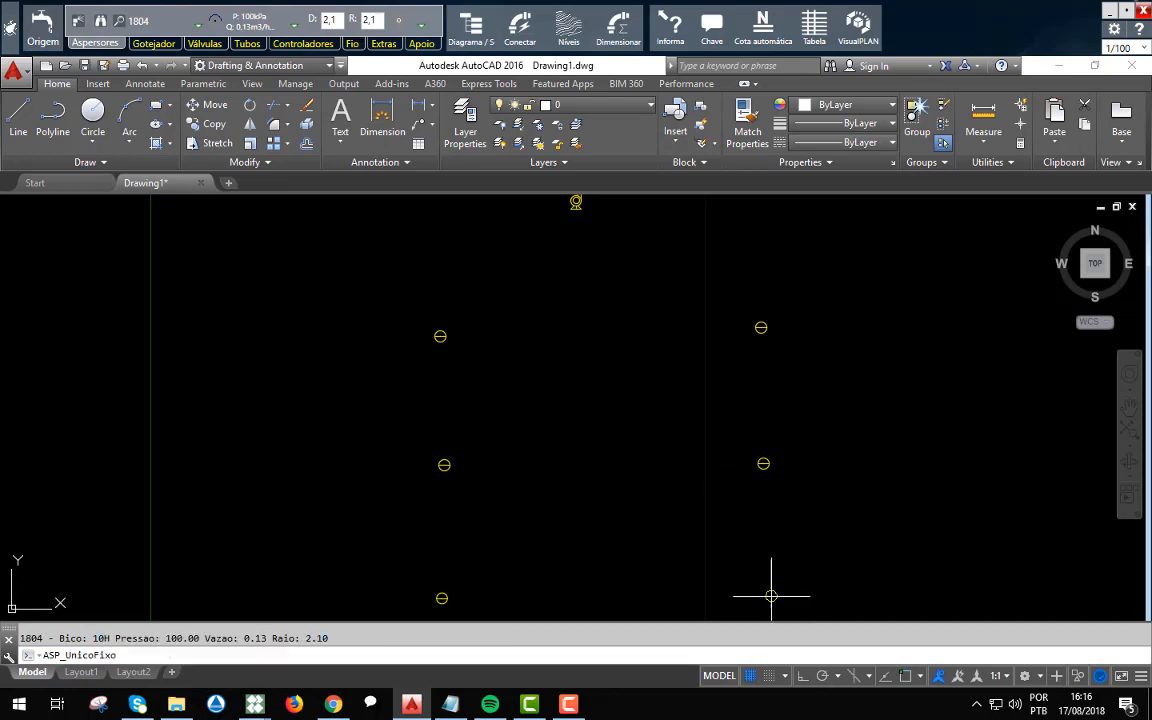
key(Return)
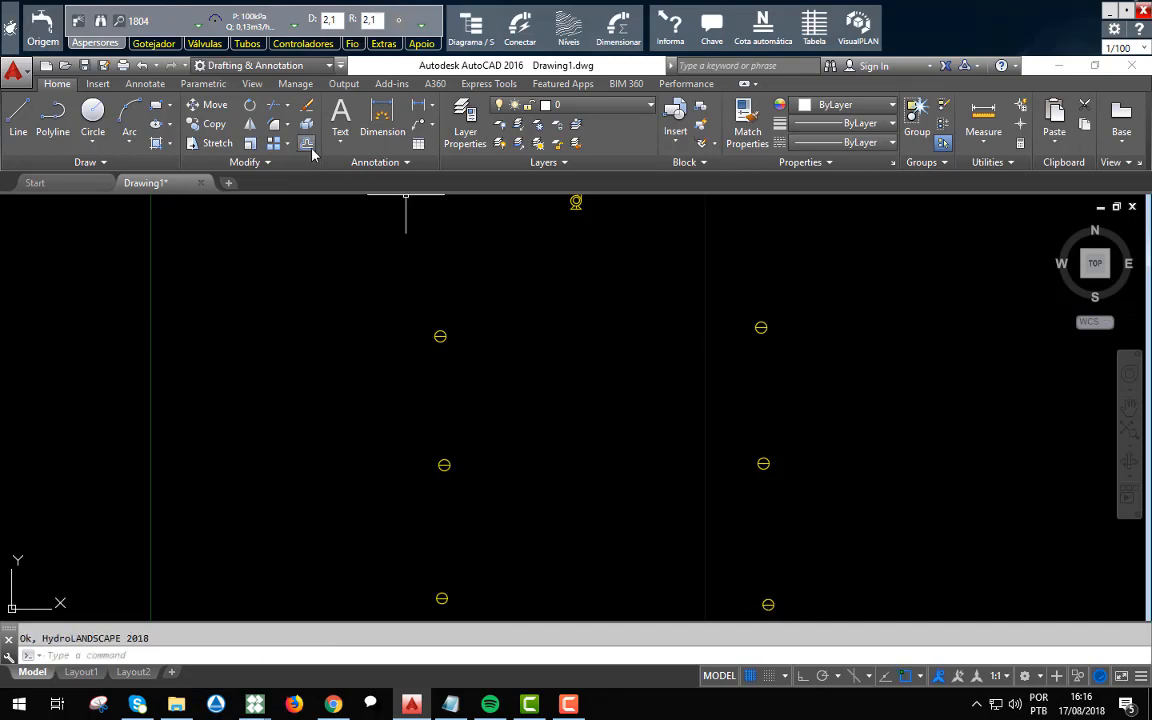
Insert one 075-ASVF valve directly above each of the two sprinkler columns.
scroll(558, 500, down, 4)
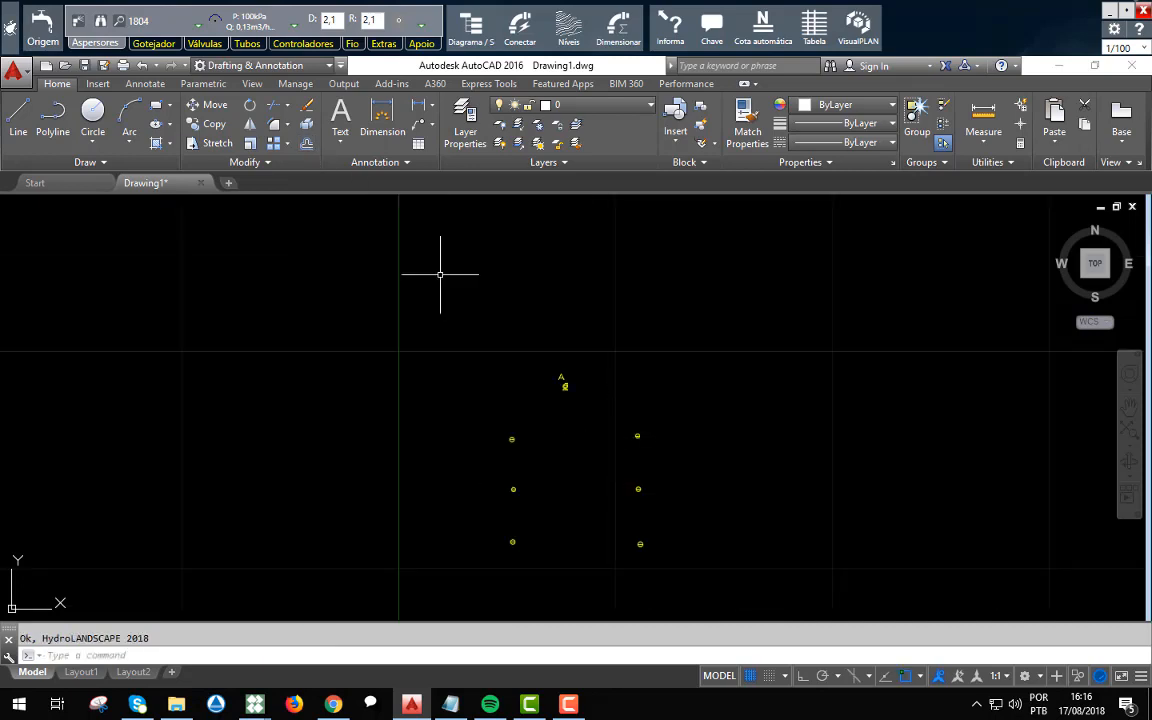
click(203, 43)
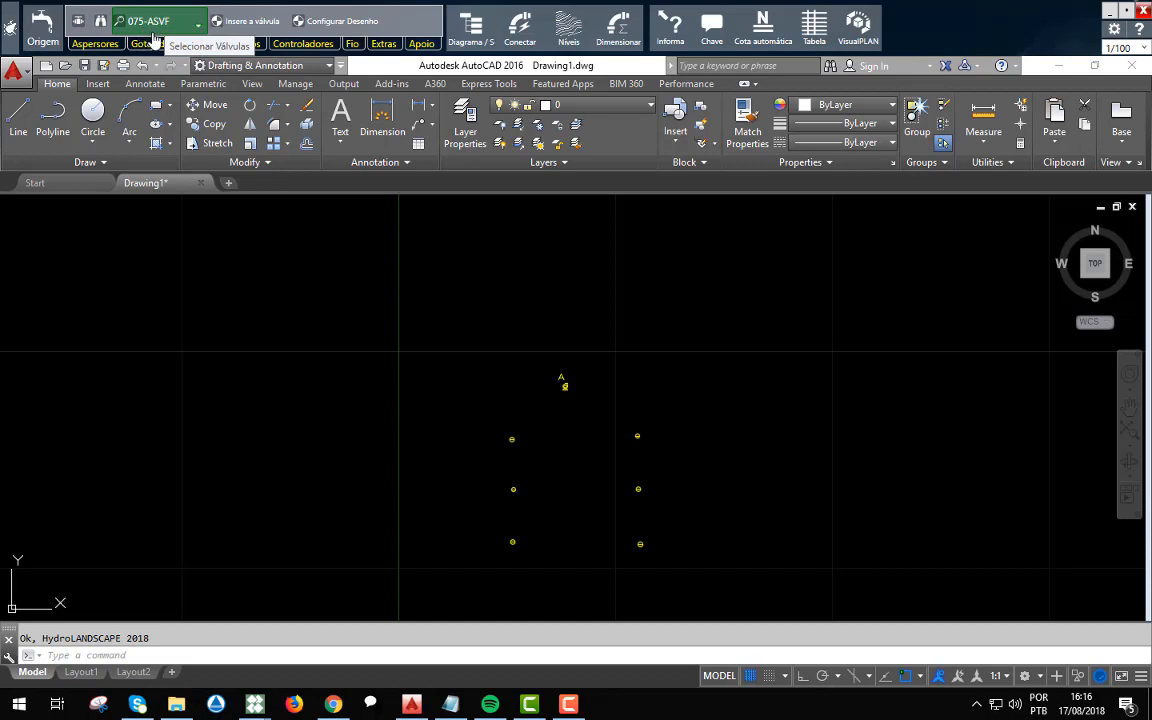
click(234, 20)
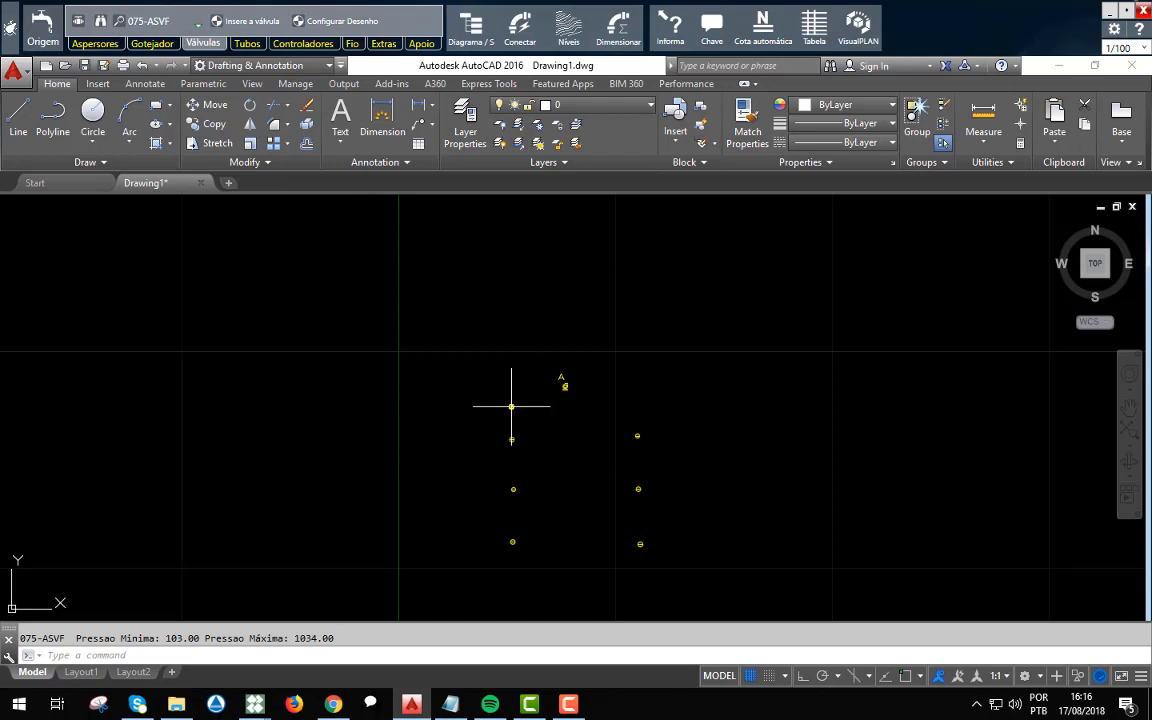
click(511, 406)
key(Return)
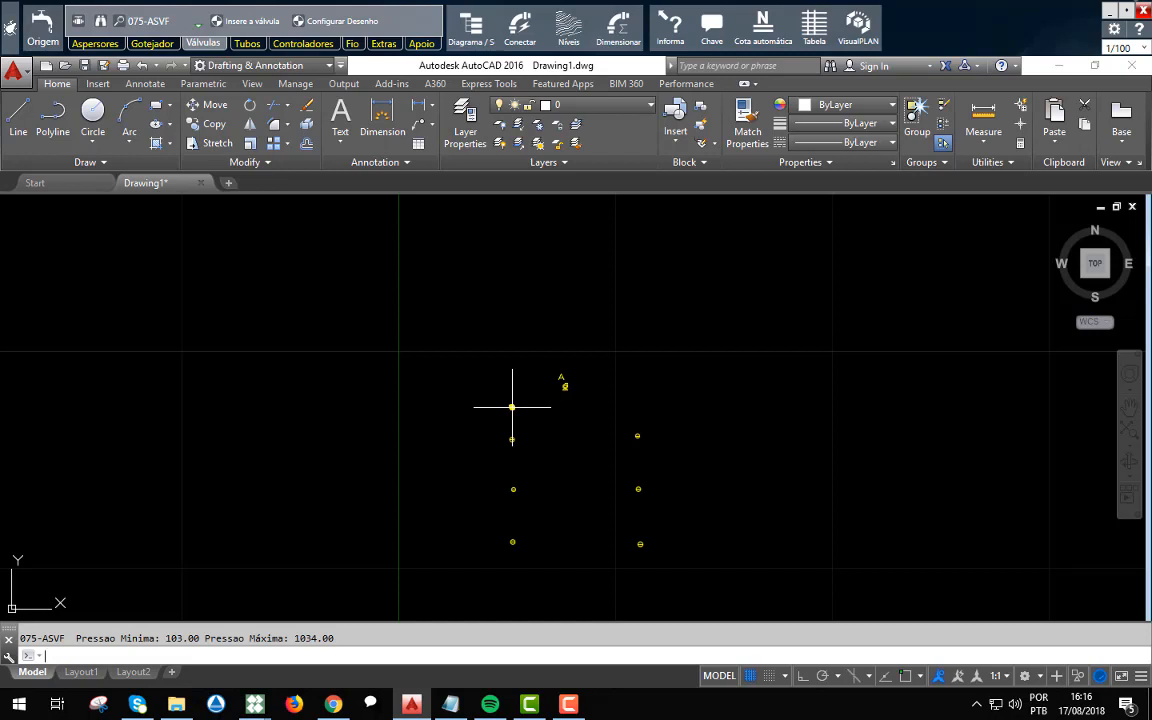
click(636, 400)
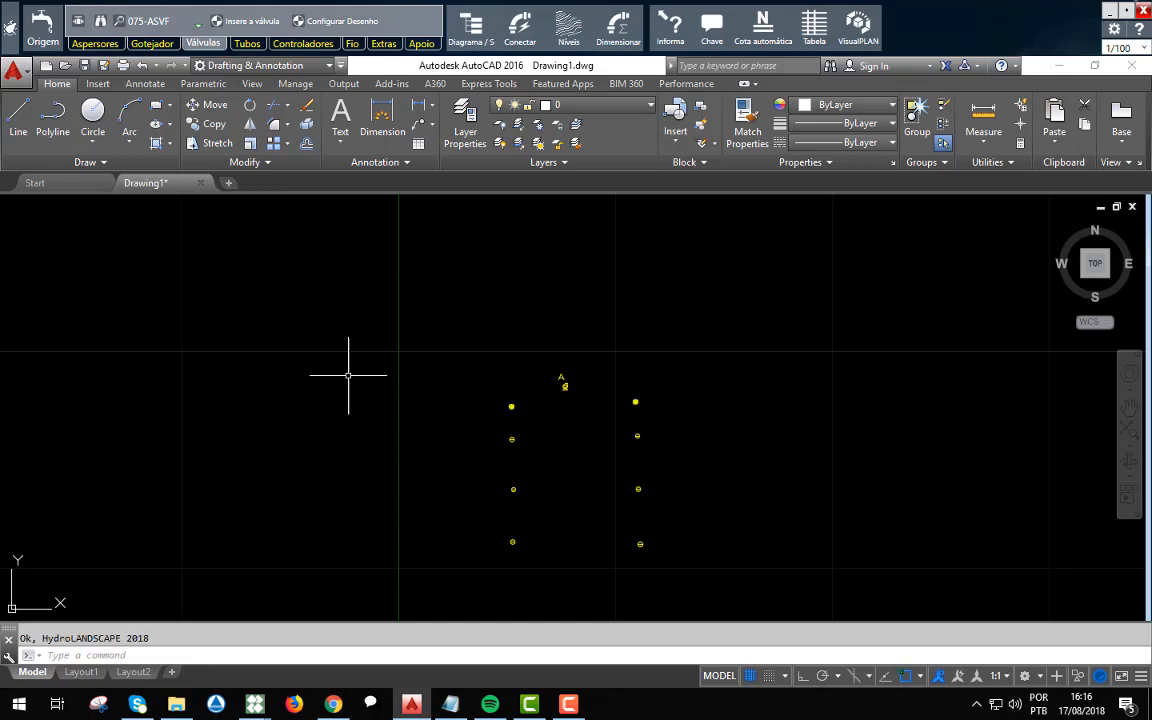
Move the pump symbol straight up, farther away from the two valves.
click(576, 391)
click(535, 355)
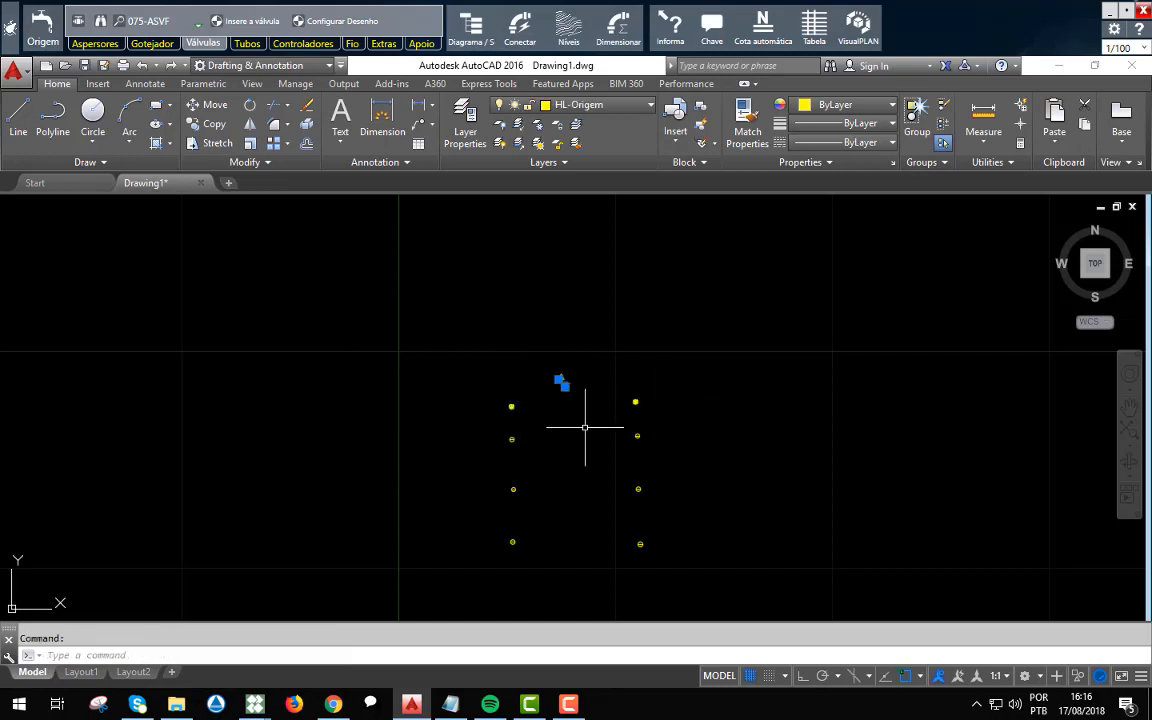
text(m)
key(Return)
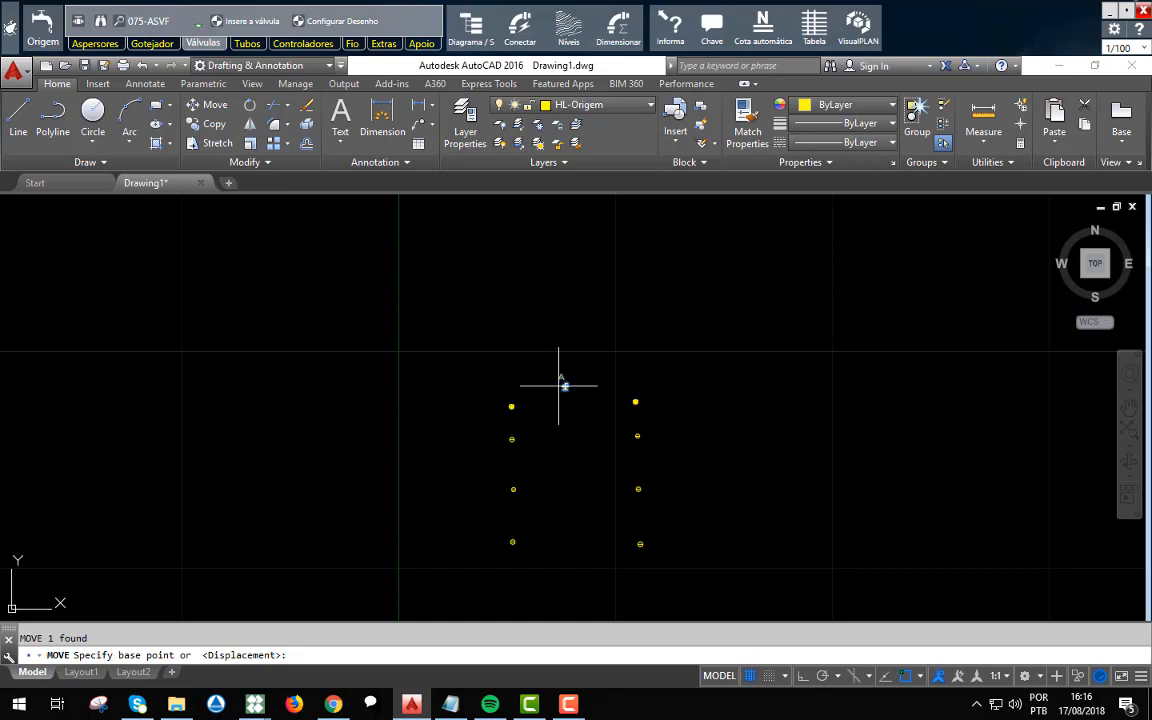
scroll(290, 462, up, 2)
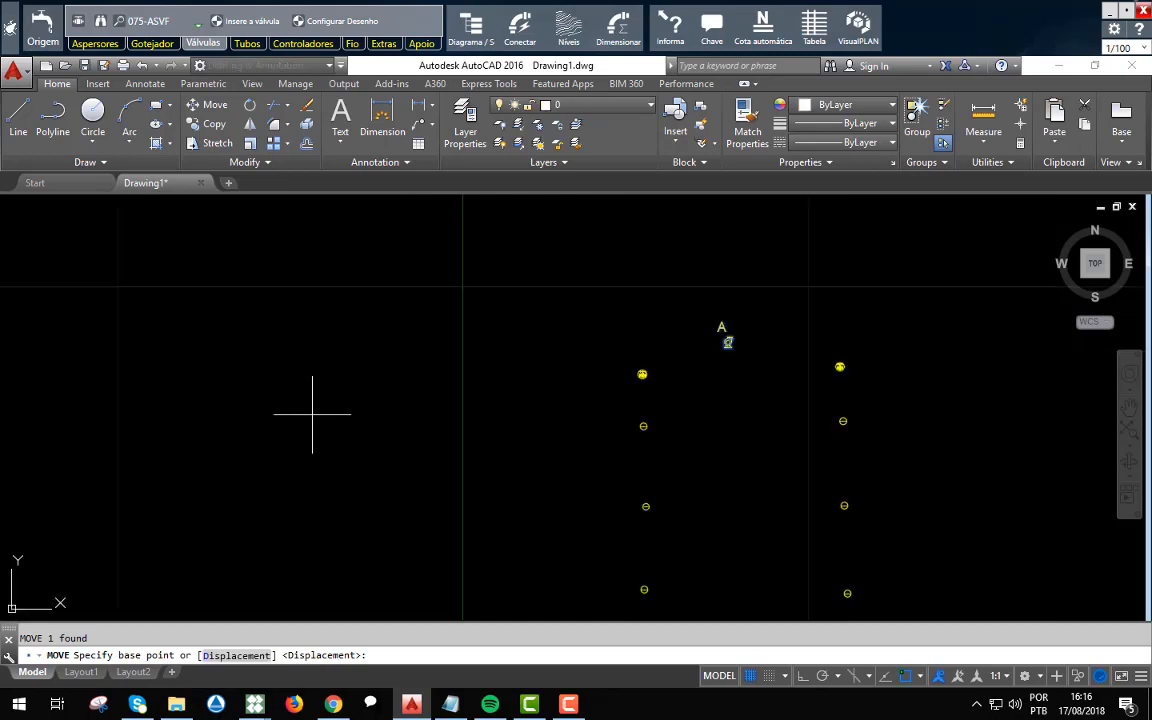
click(727, 337)
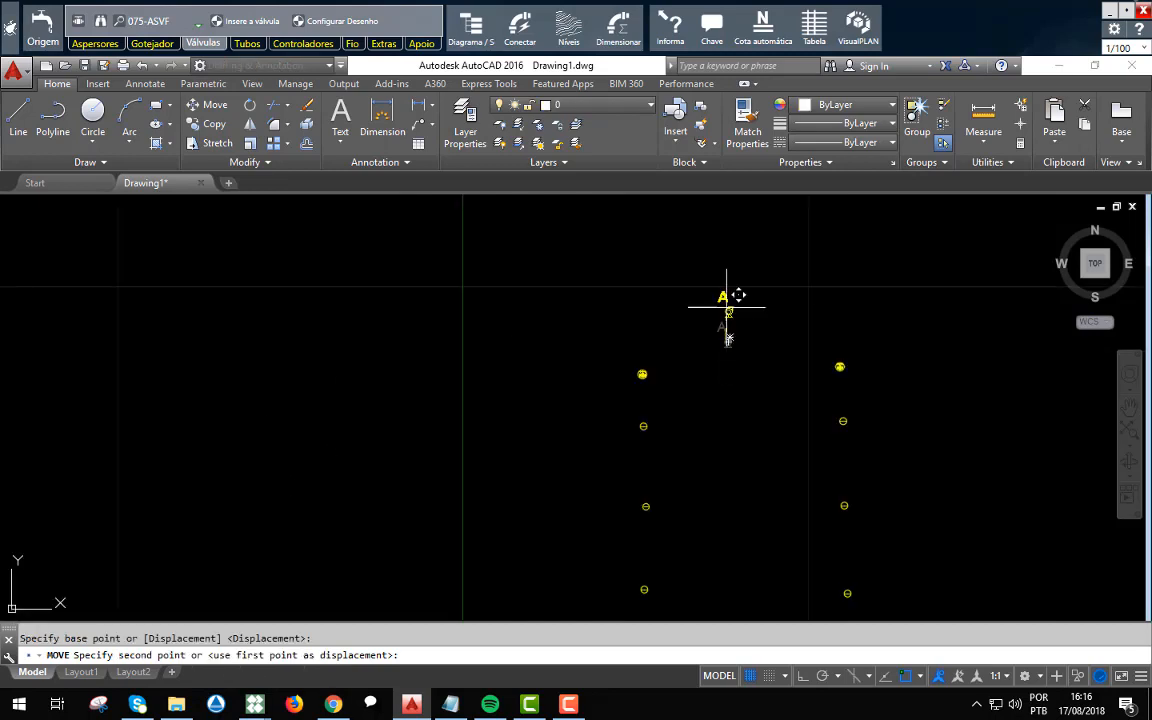
click(727, 243)
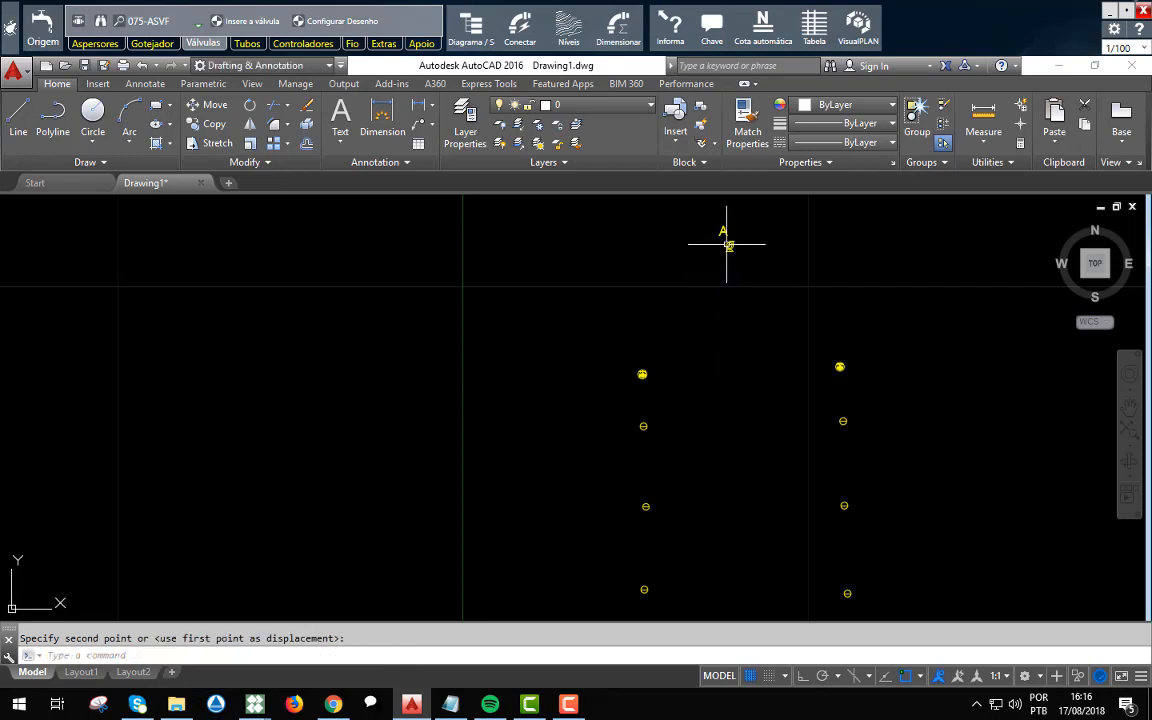
key(Escape)
Create the first irrigation sector for the pump origin in the sectoring diagram.
scroll(463, 373, down, 2)
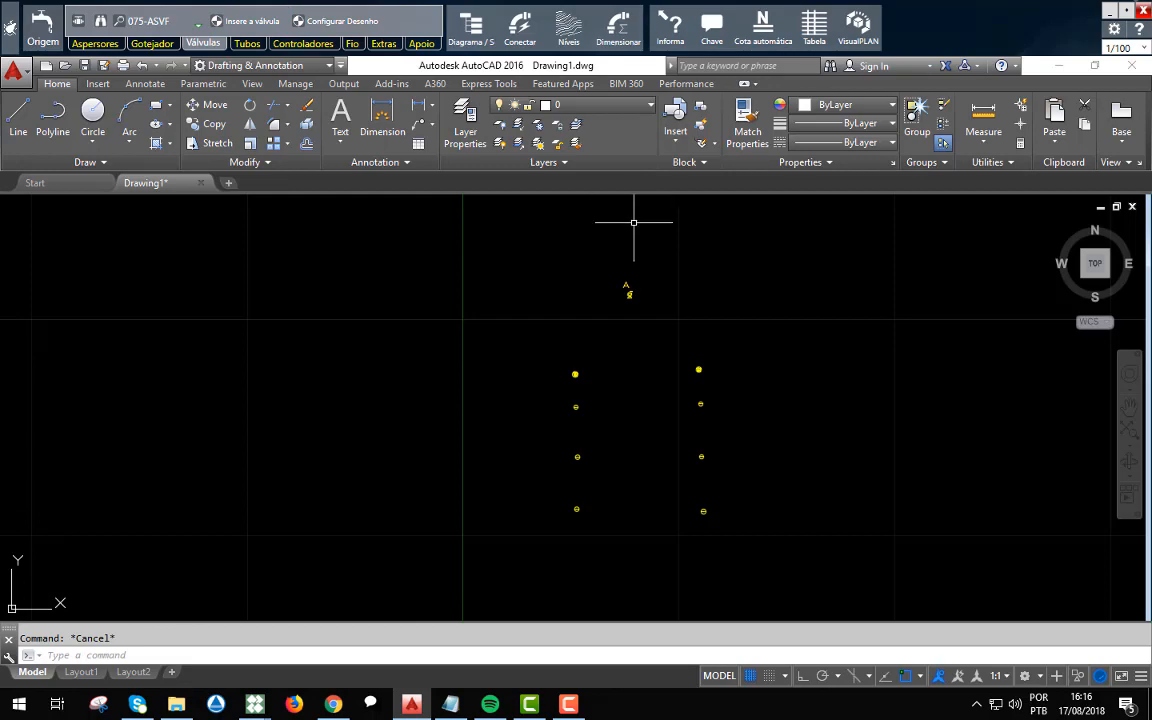
click(488, 45)
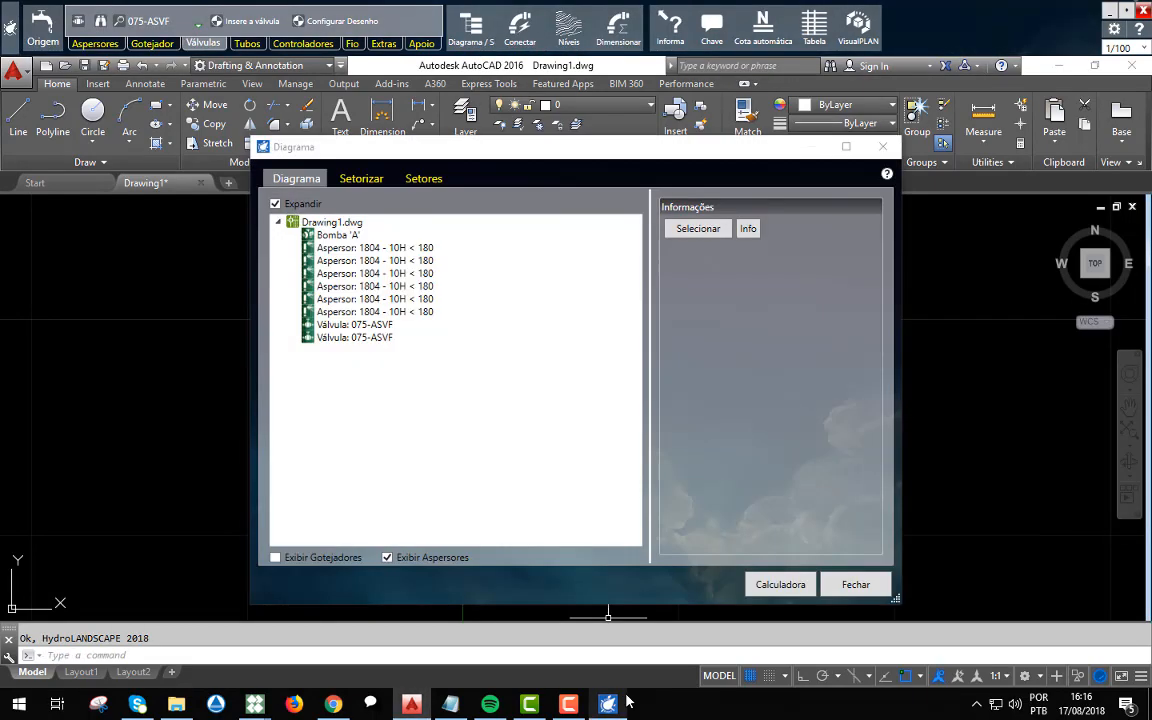
click(348, 182)
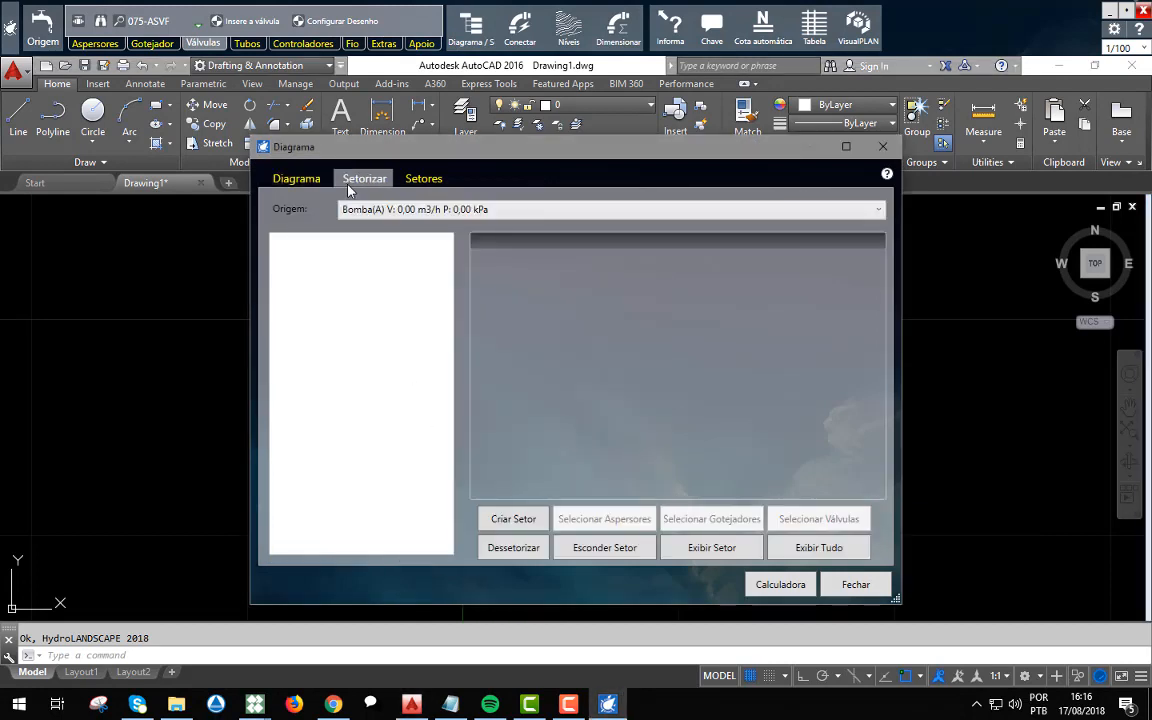
click(507, 519)
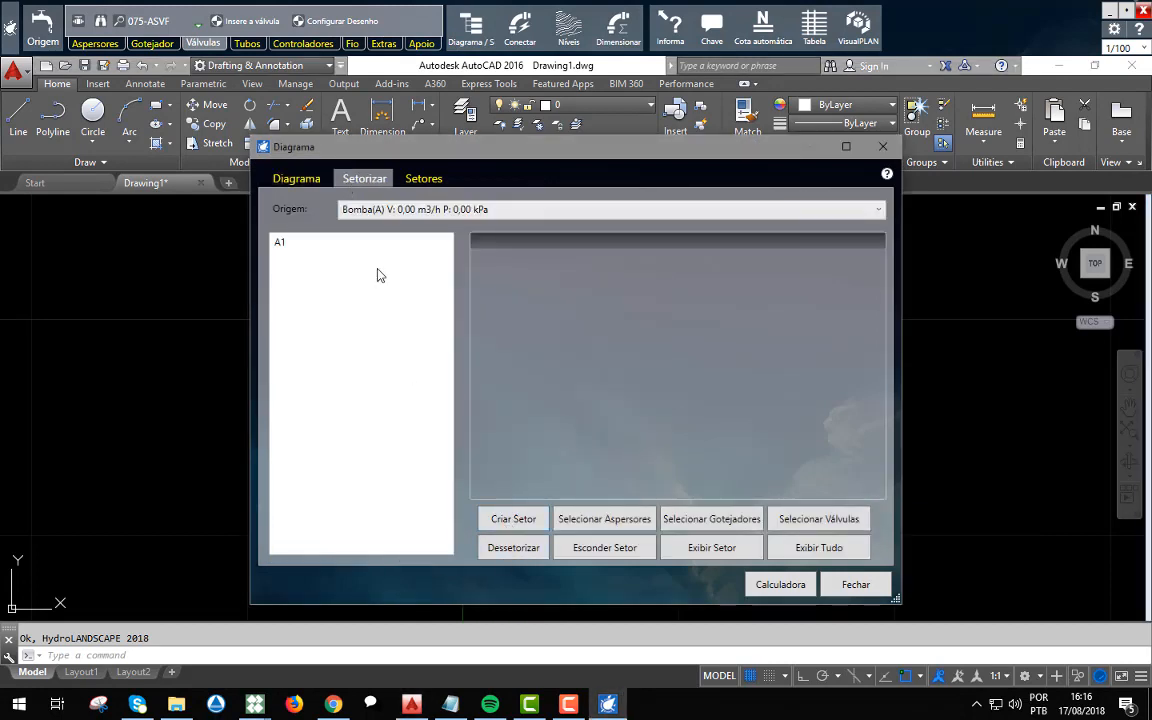
Assign the three sprinklers of the left column to sector A1.
click(281, 245)
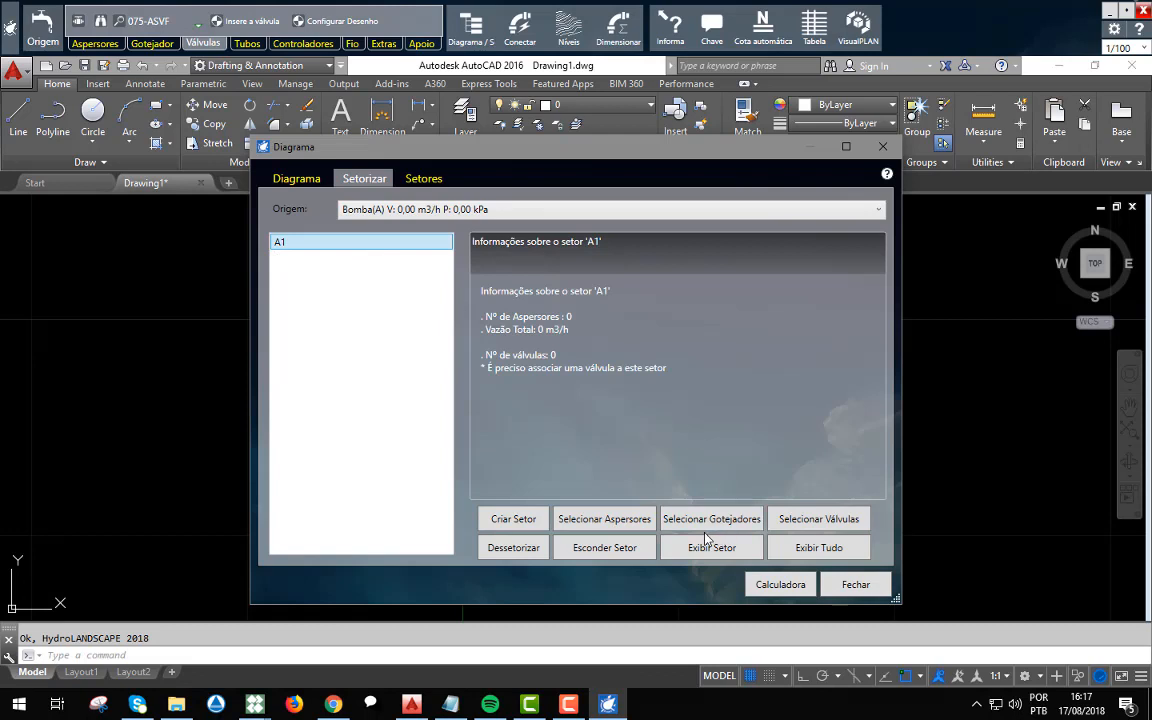
click(604, 519)
click(630, 537)
click(465, 328)
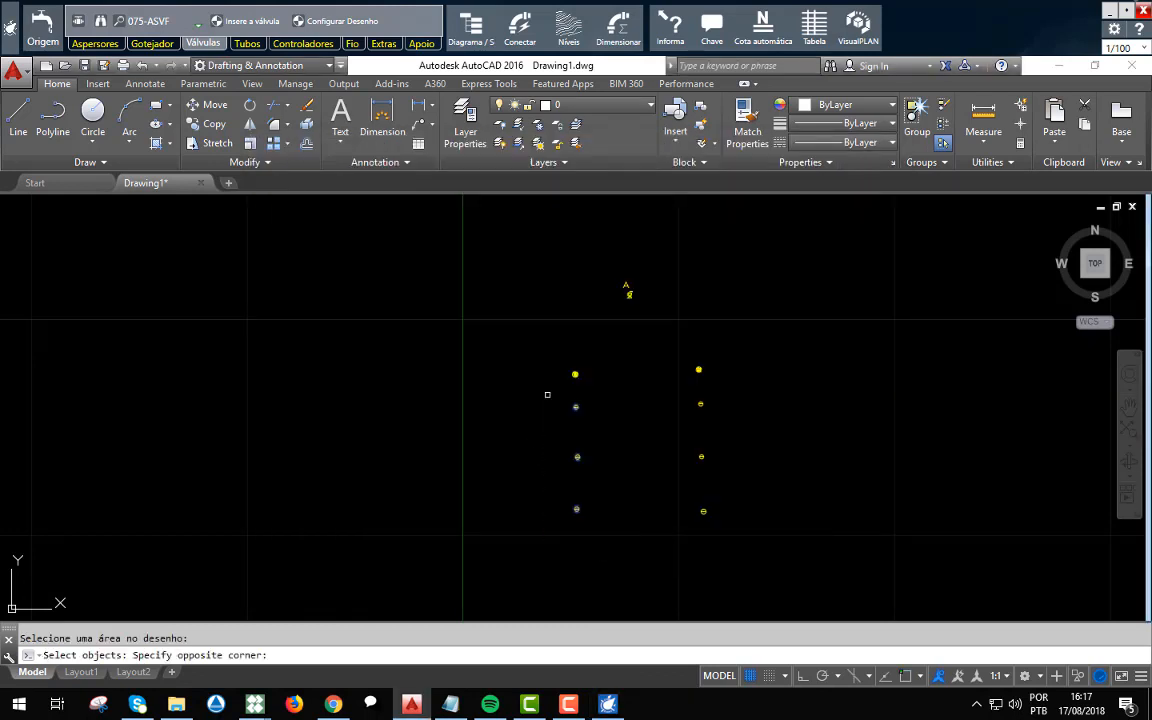
click(547, 394)
key(Return)
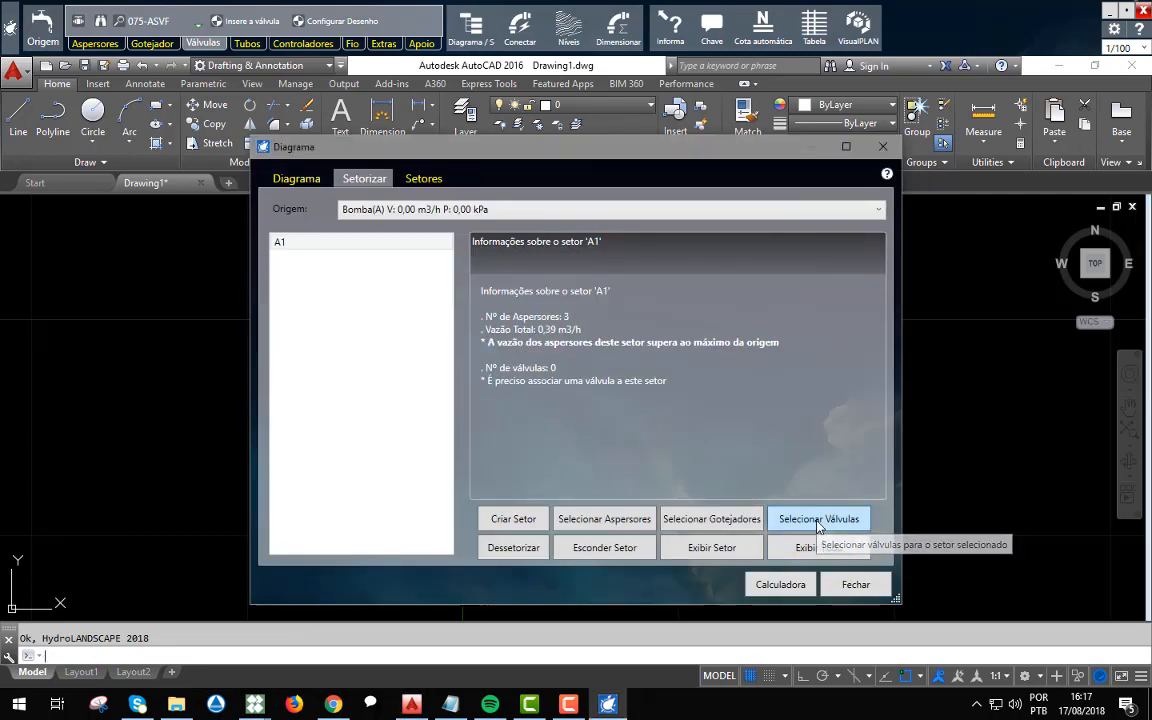
Assign the valve above the left sprinkler column to sector A1.
click(820, 520)
click(597, 386)
click(542, 324)
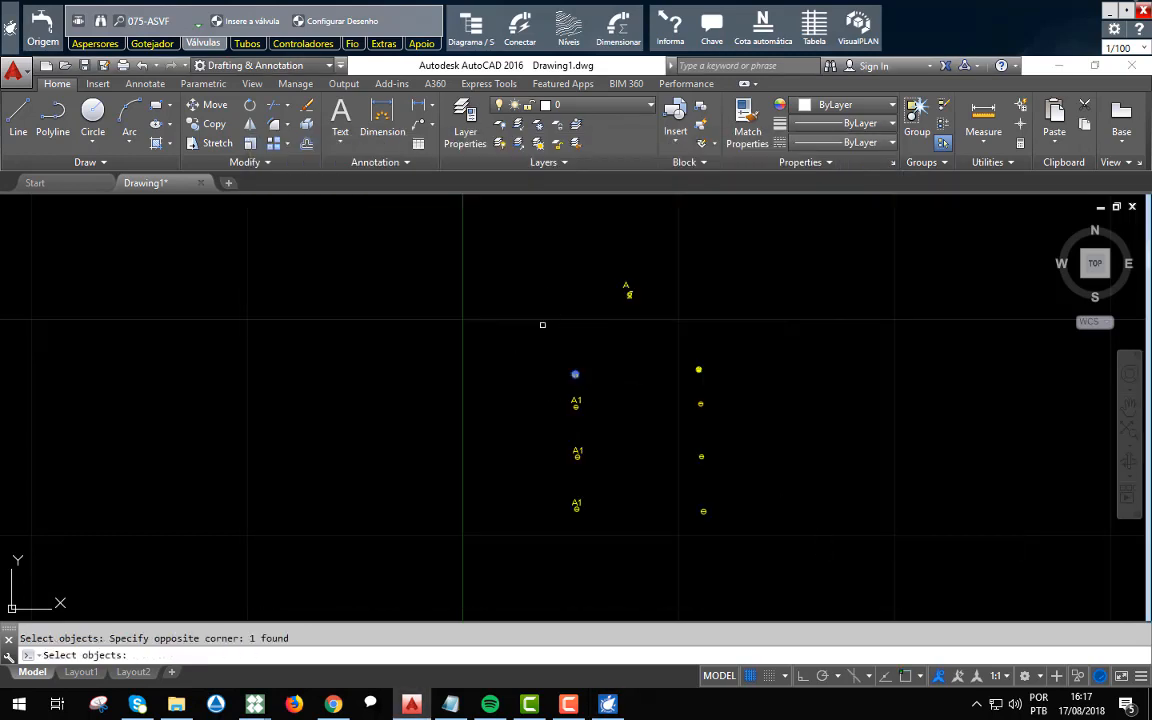
key(Return)
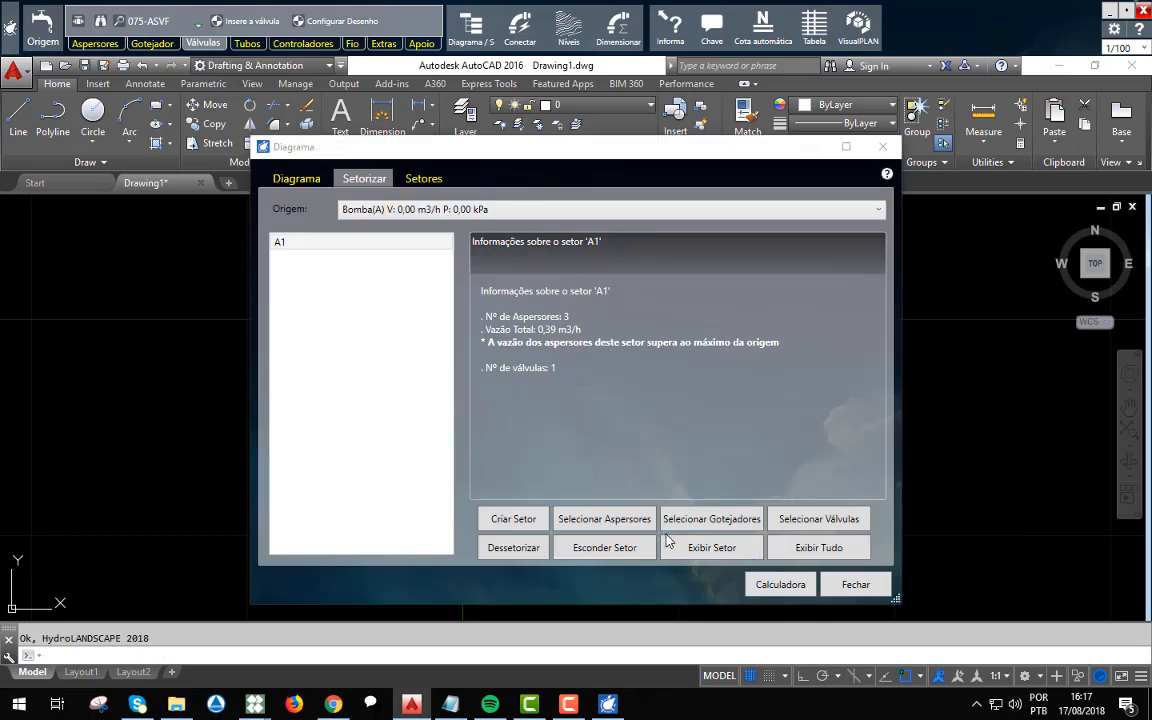
Create sector A2 for the pump origin and assign the three sprinklers of the right column to it.
click(516, 518)
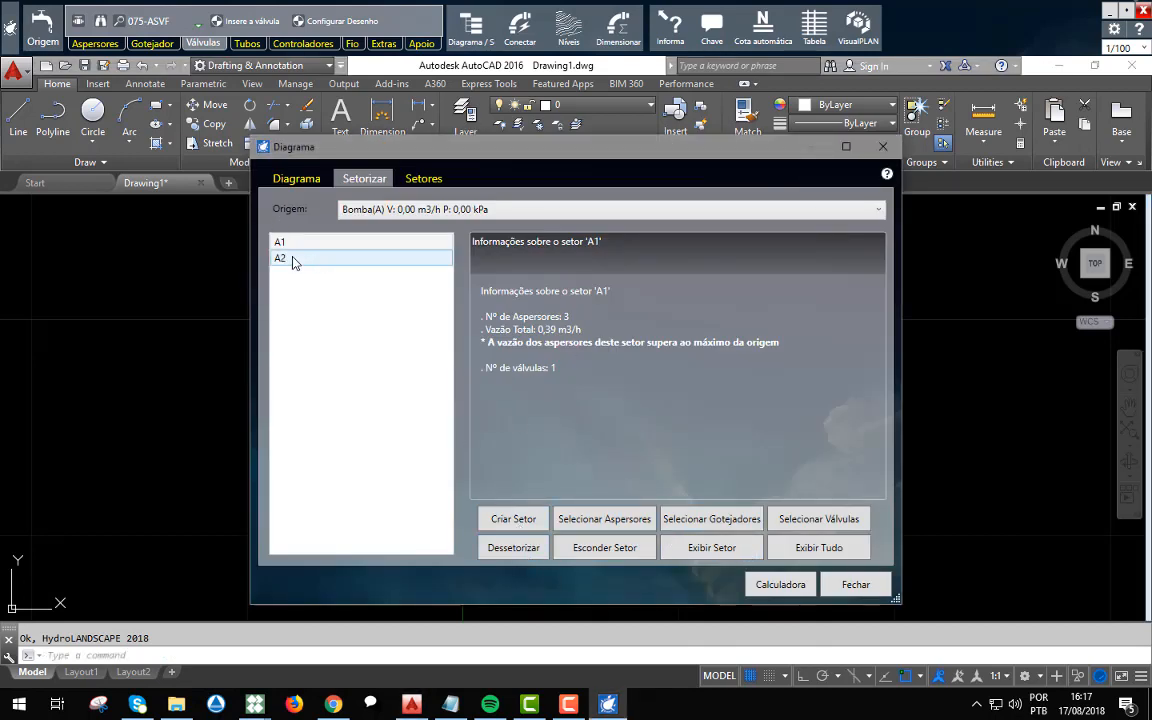
click(293, 258)
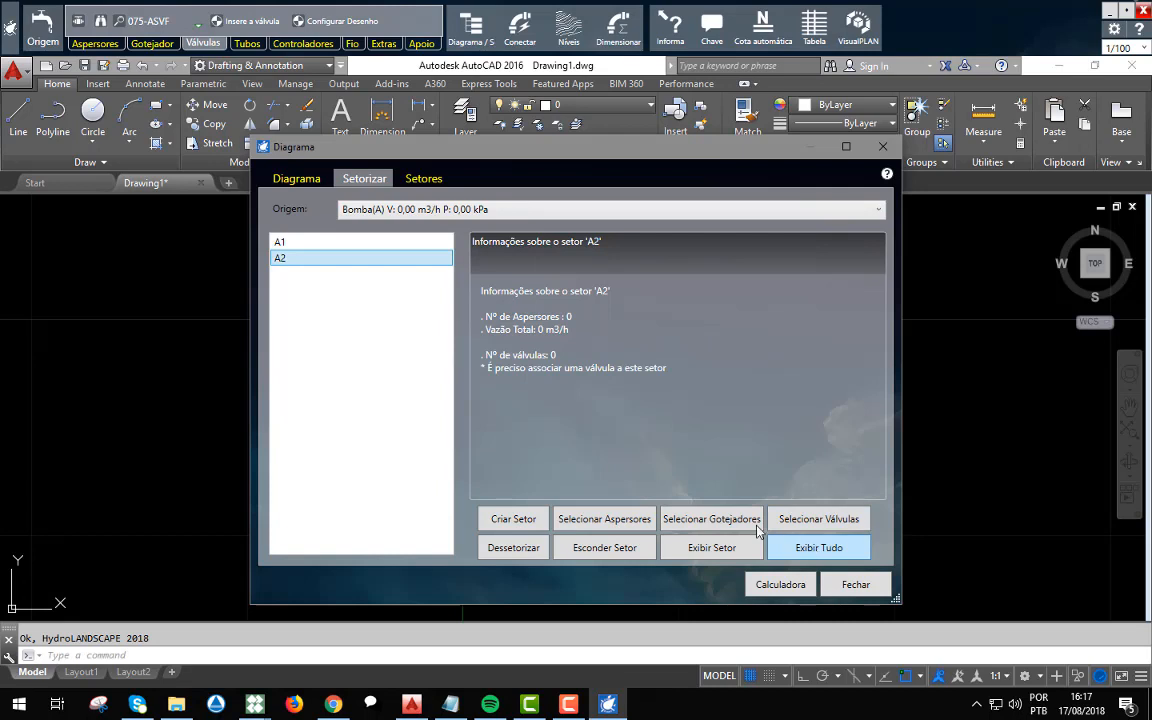
click(600, 526)
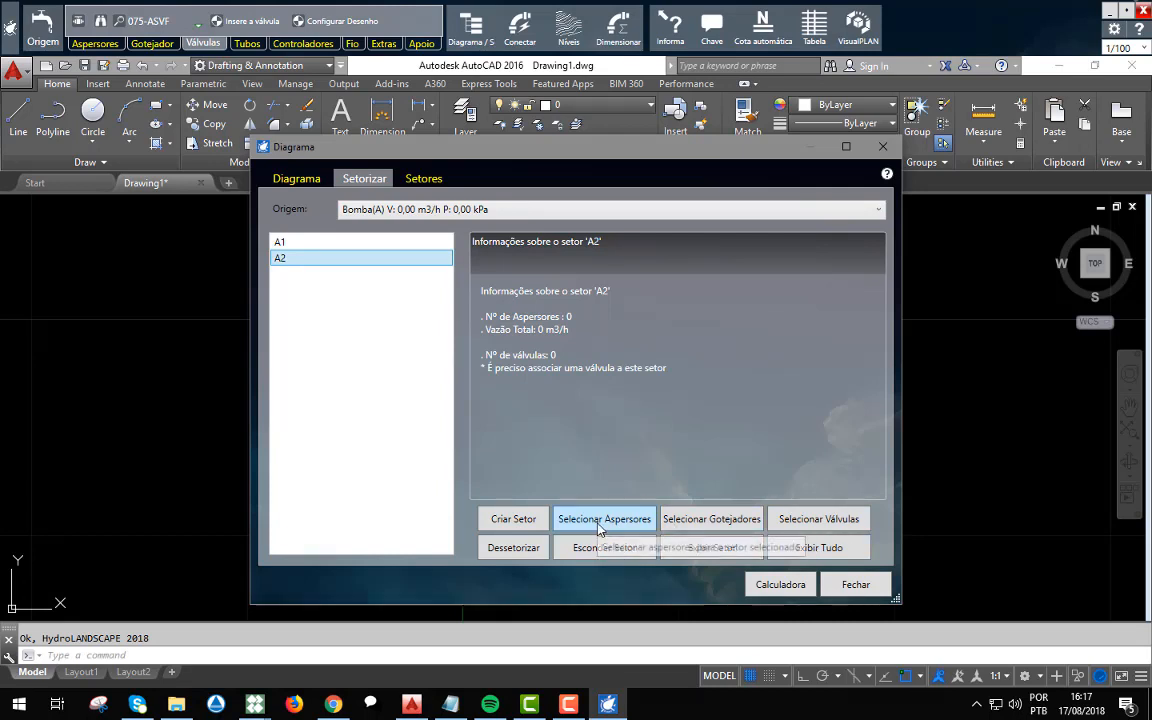
click(732, 538)
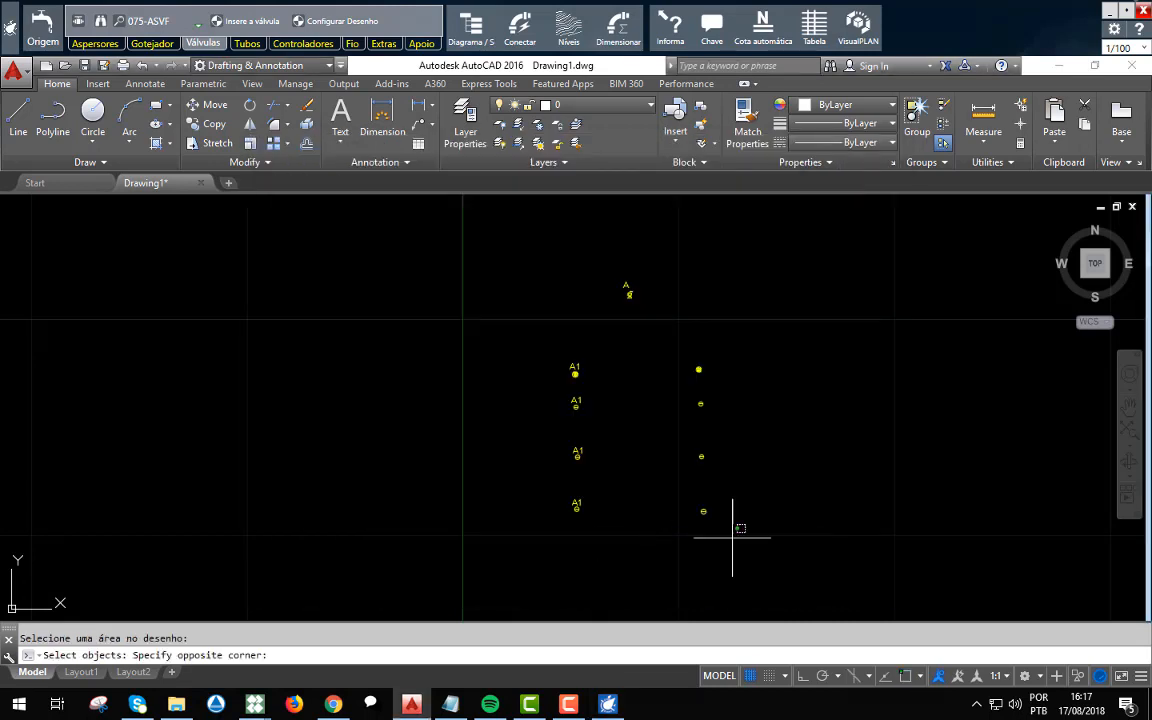
click(677, 384)
key(Return)
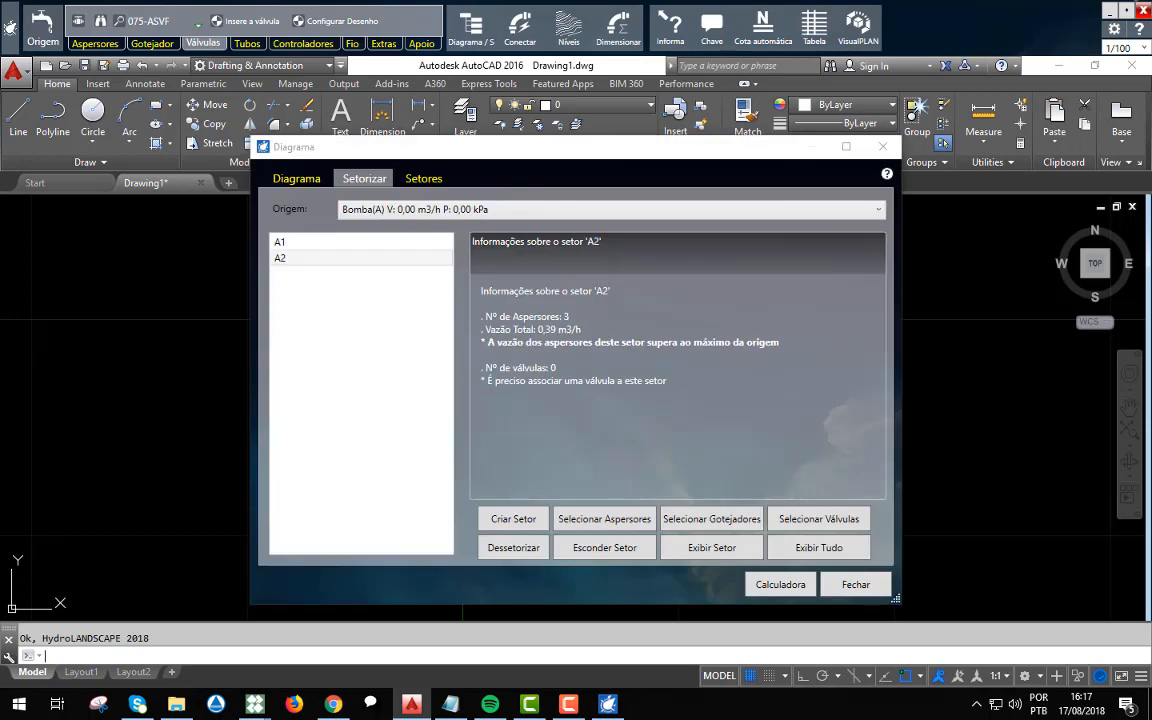
Assign the valve above the right sprinkler column to sector A2 and close the sectoring diagram.
click(804, 516)
click(729, 378)
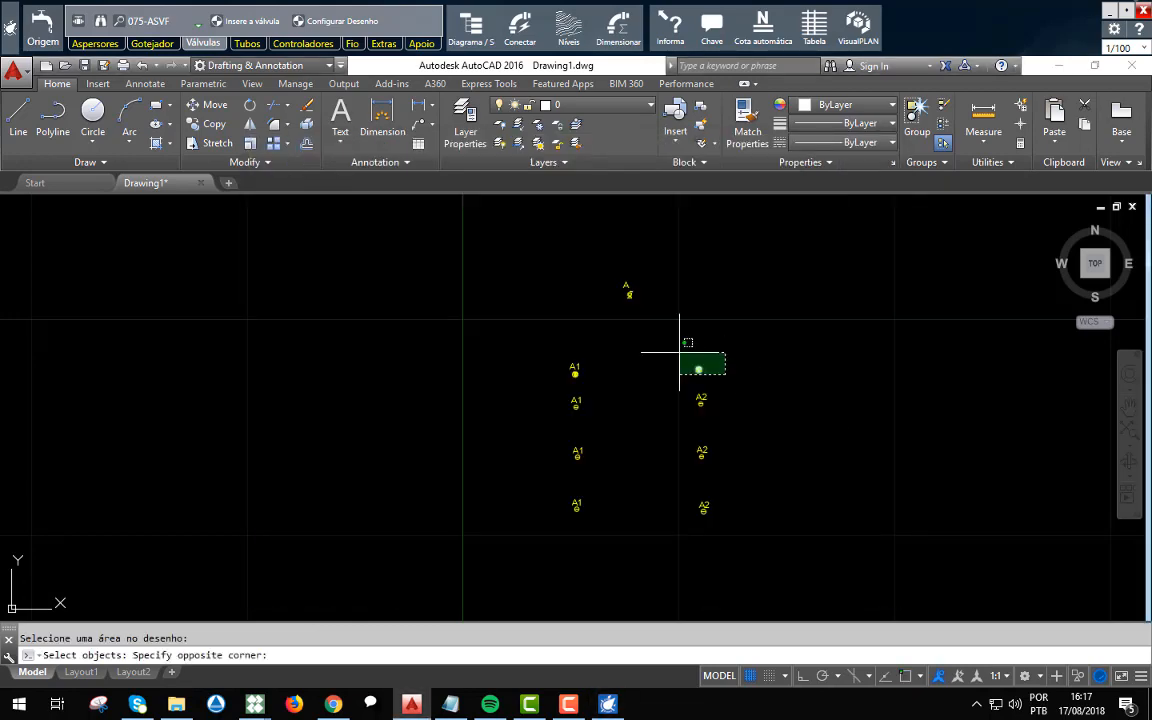
click(679, 352)
key(Return)
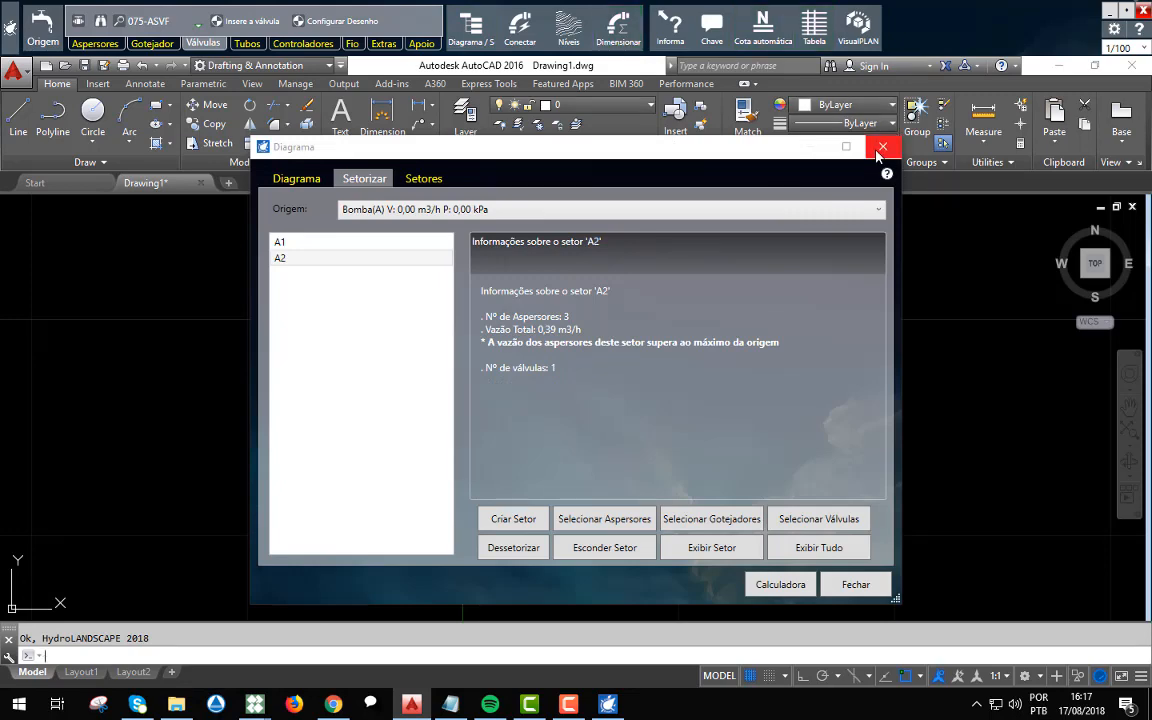
click(877, 152)
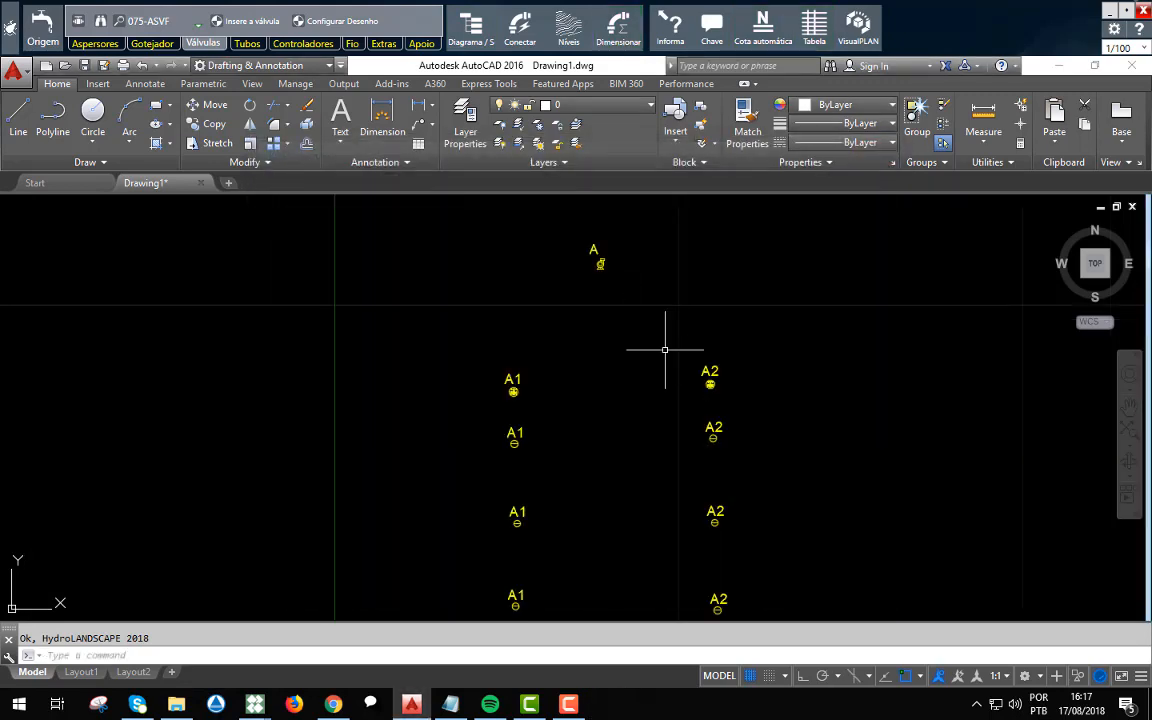
middle_drag(665, 350, 625, 327)
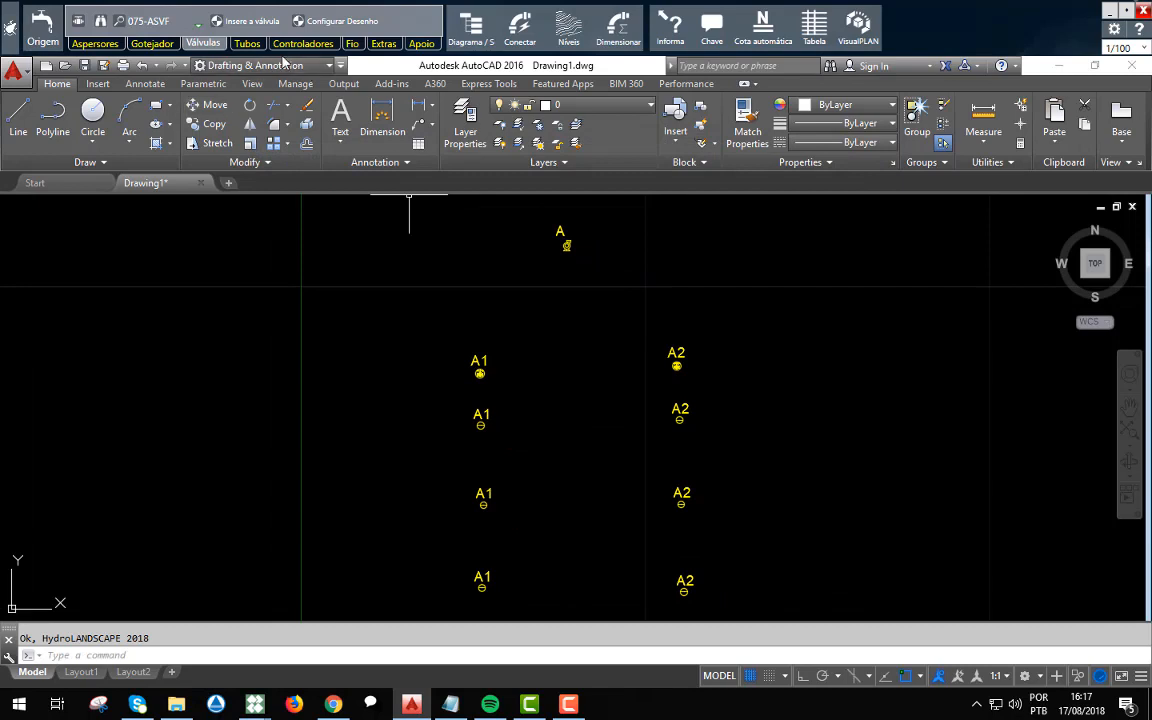
click(247, 44)
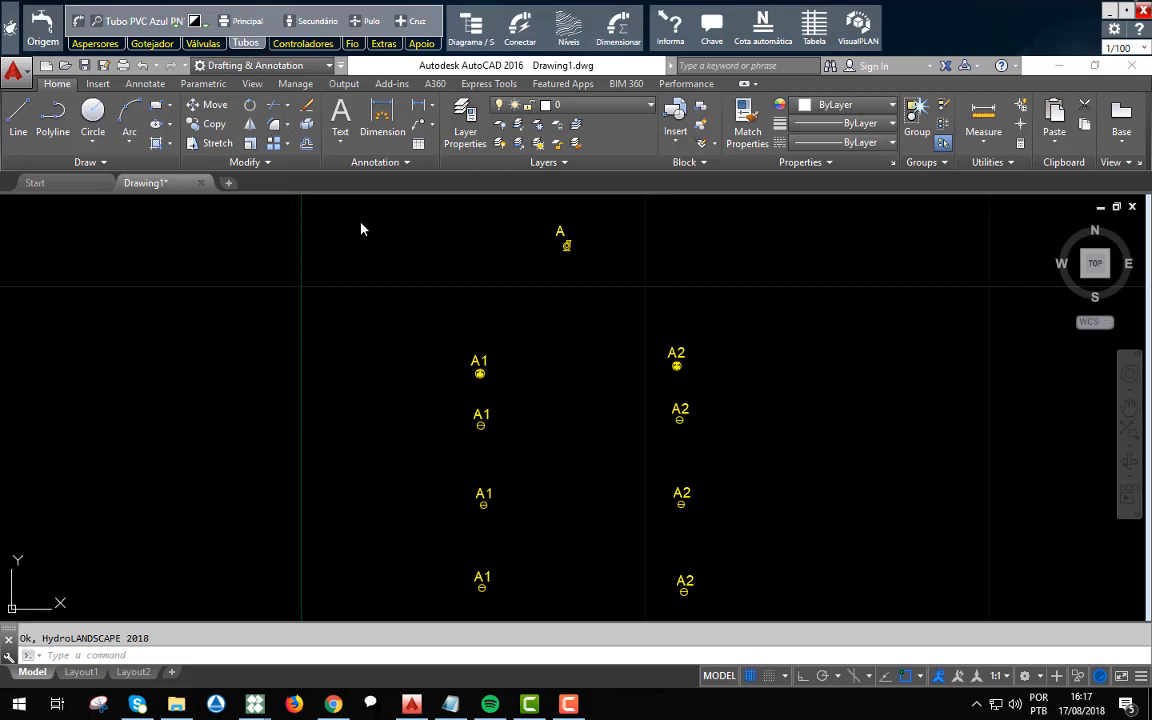
click(318, 21)
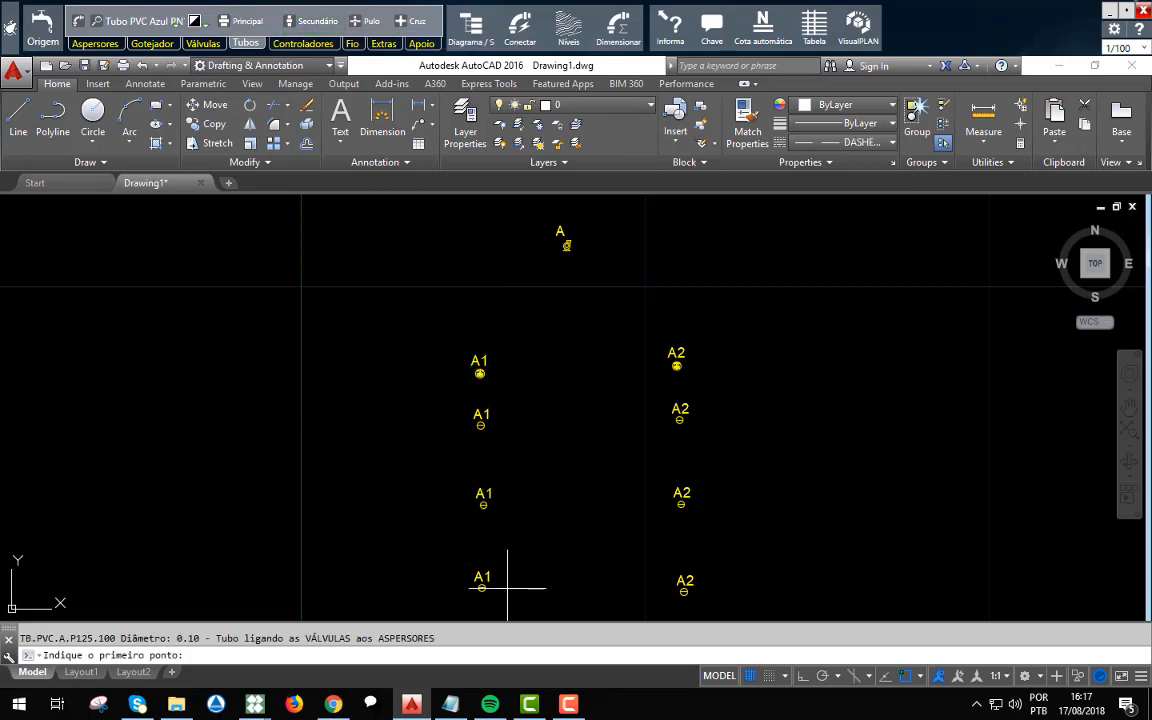
click(305, 28)
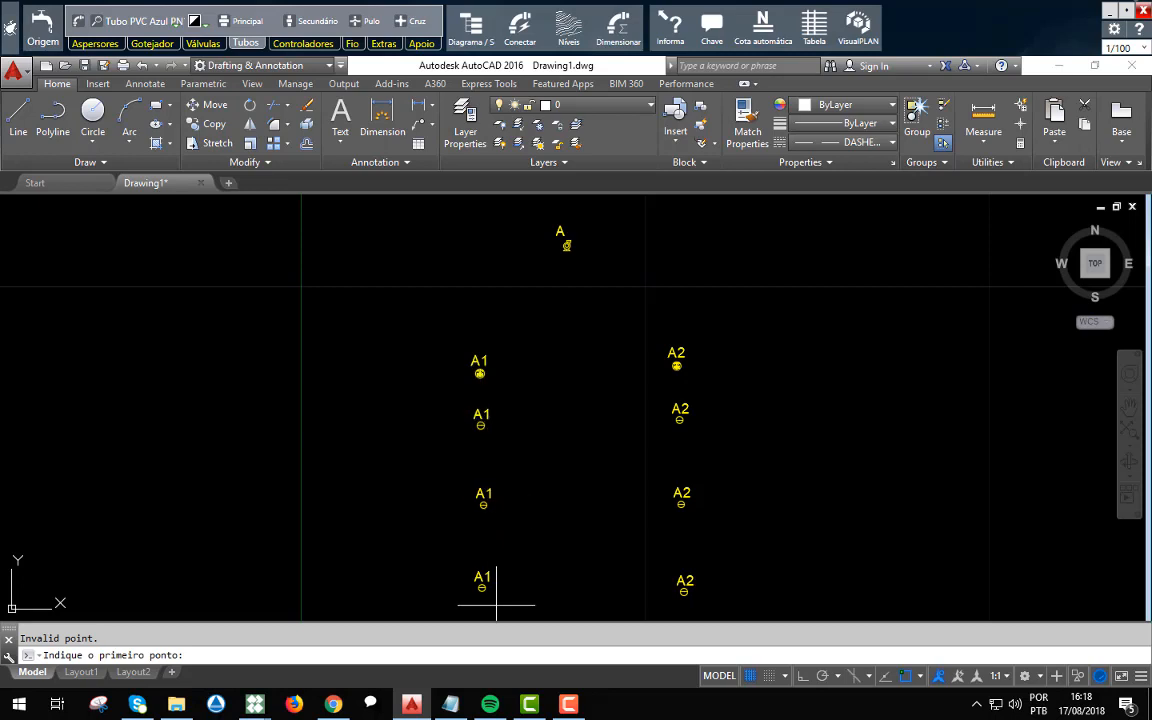
scroll(487, 365, up, 2)
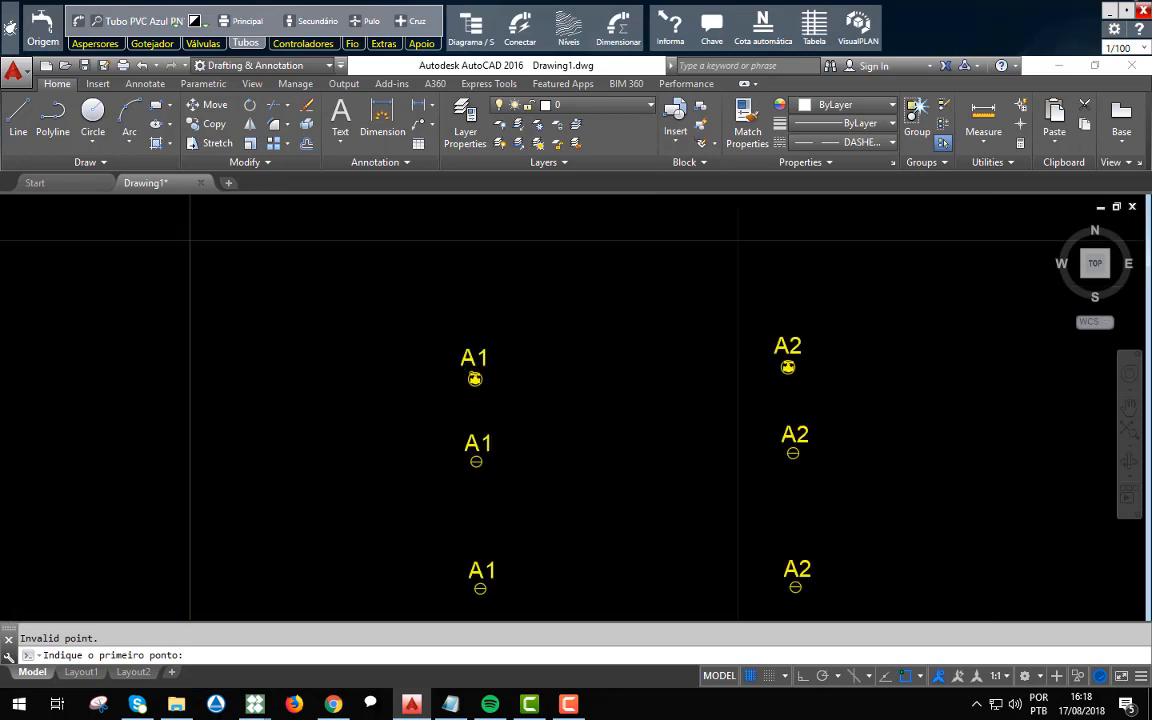
scroll(485, 372, up, 3)
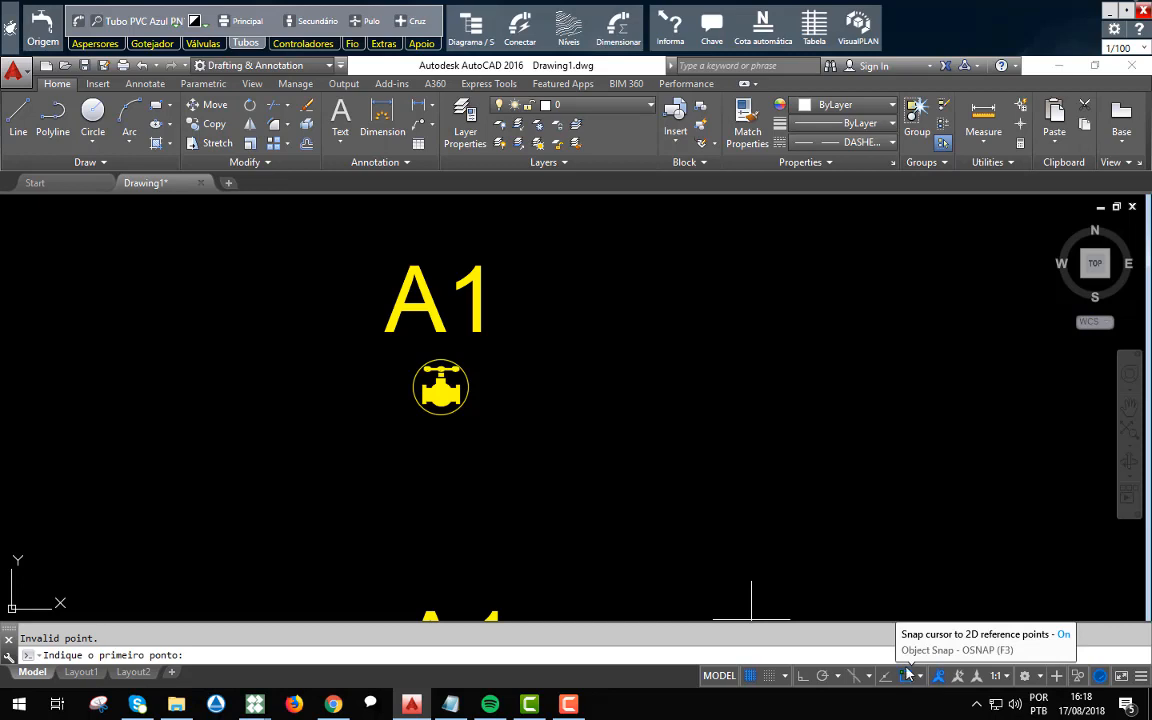
key(Escape)
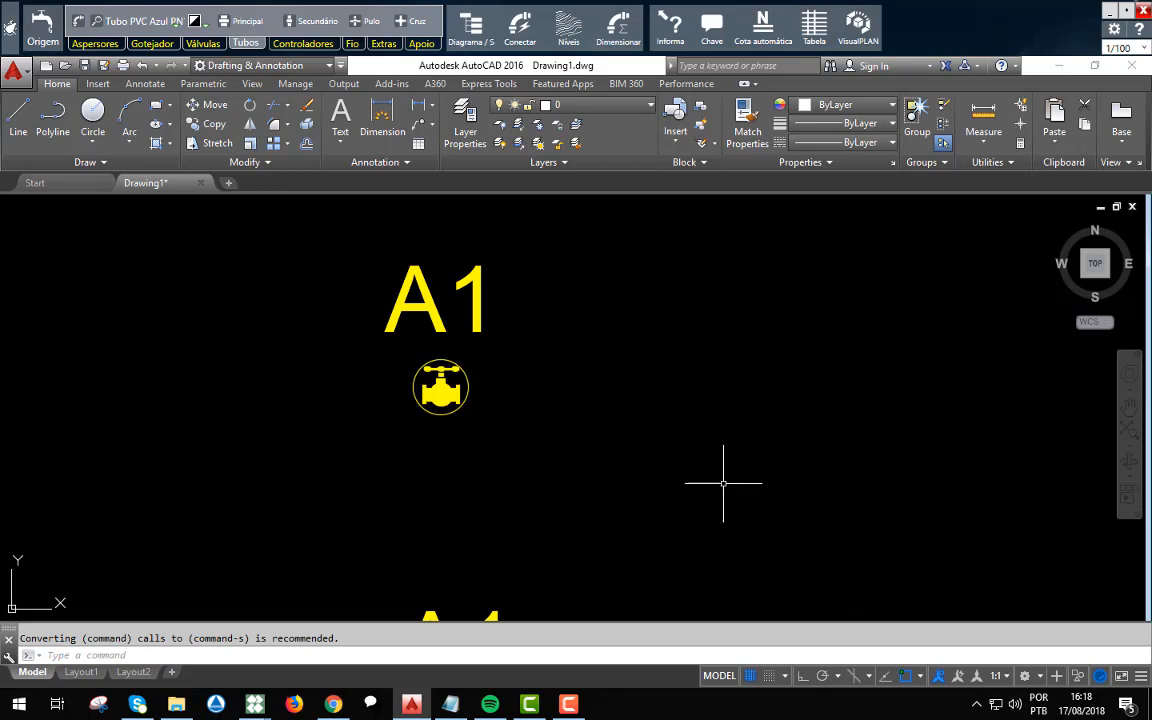
Enable all object snap modes in the object snap settings.
shift+right_click(650, 397)
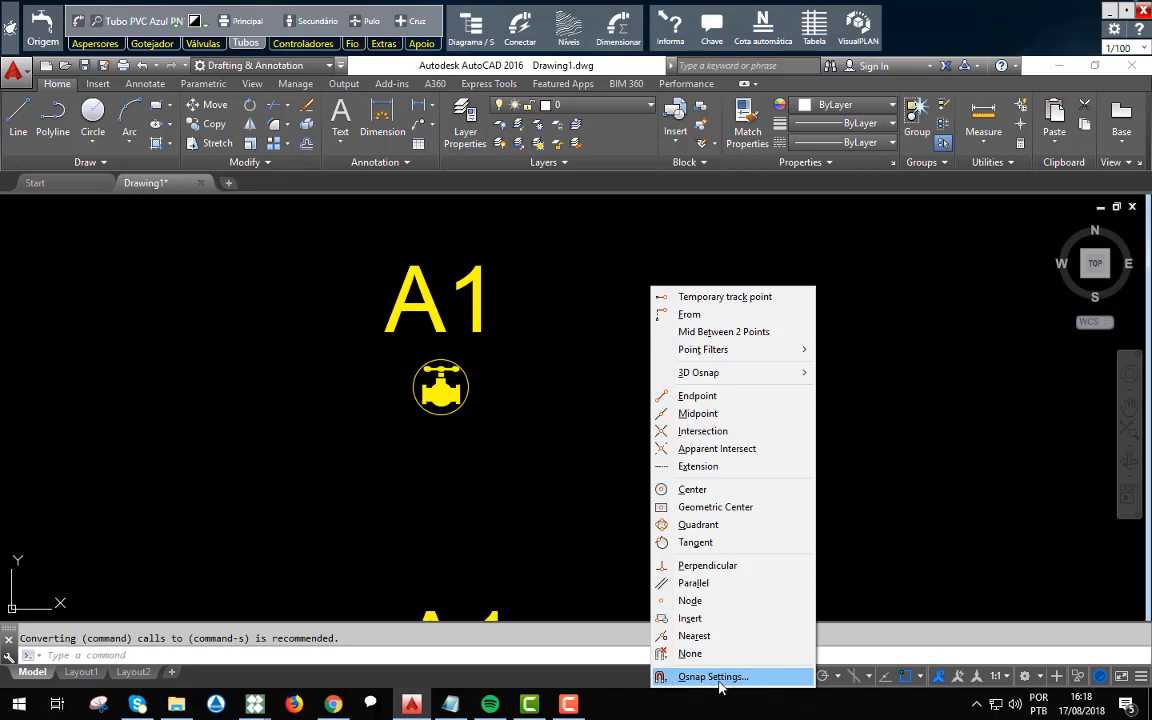
click(716, 677)
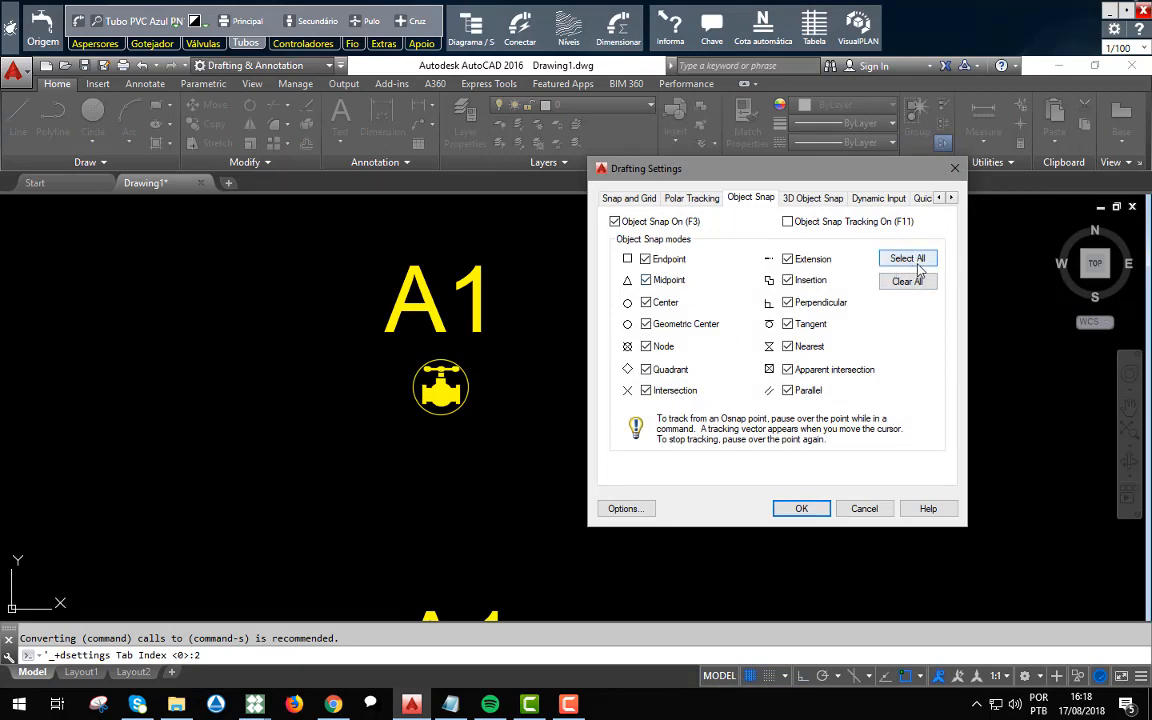
click(802, 509)
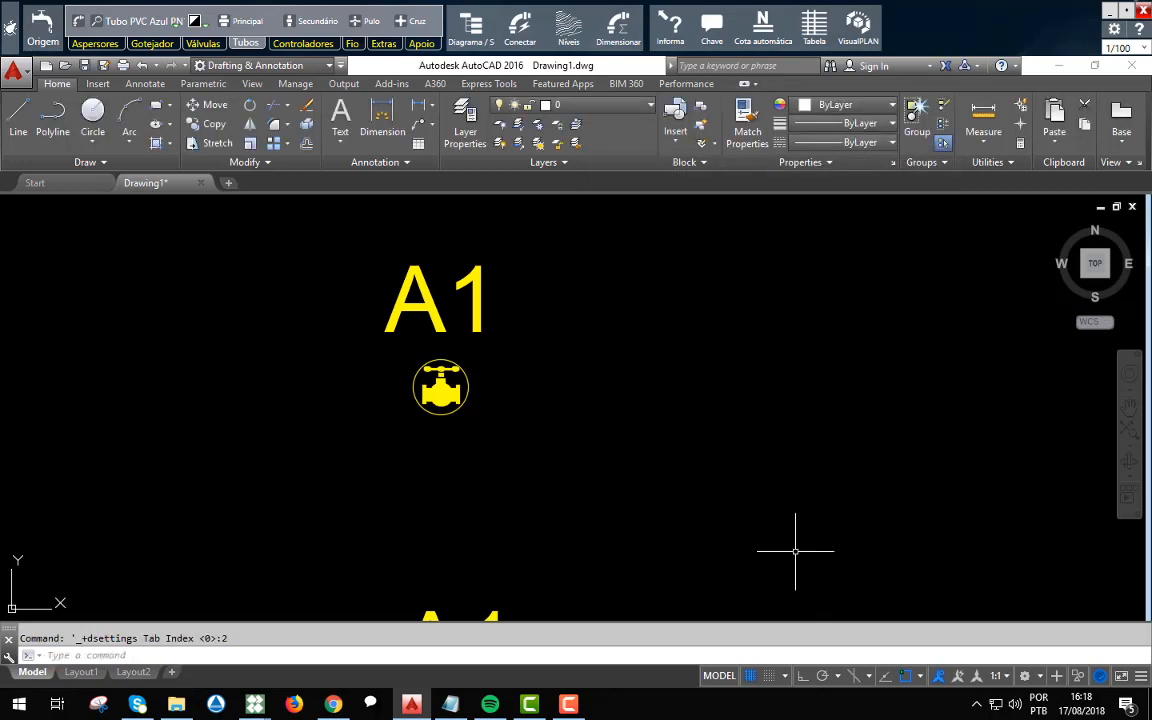
Draw a secondary pipe from the insertion point of the A1 valve to that of the first A1 sprinkler below it.
click(245, 44)
scroll(472, 348, down, 2)
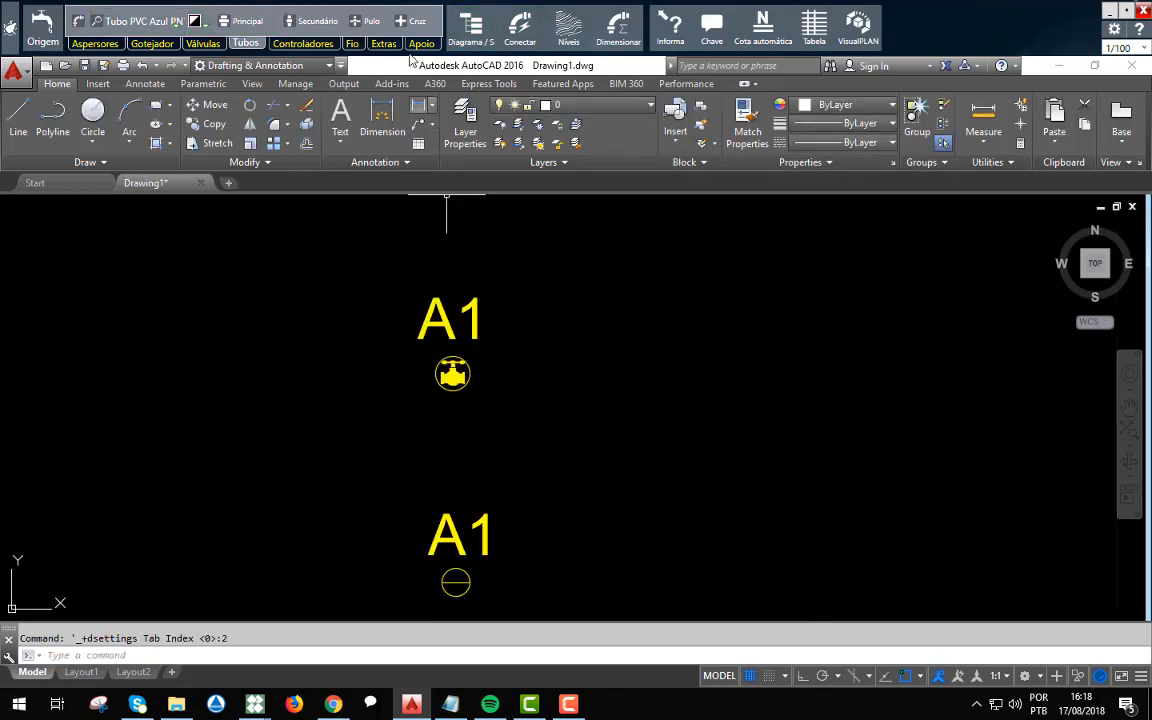
click(307, 24)
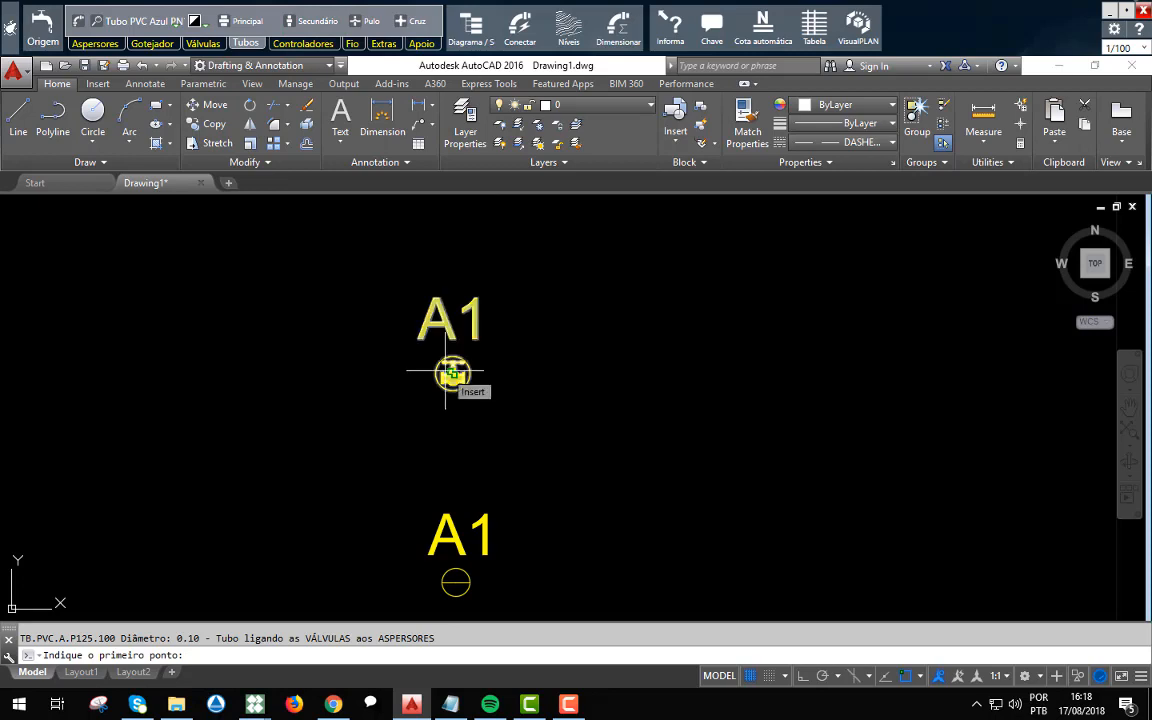
scroll(457, 373, up, 4)
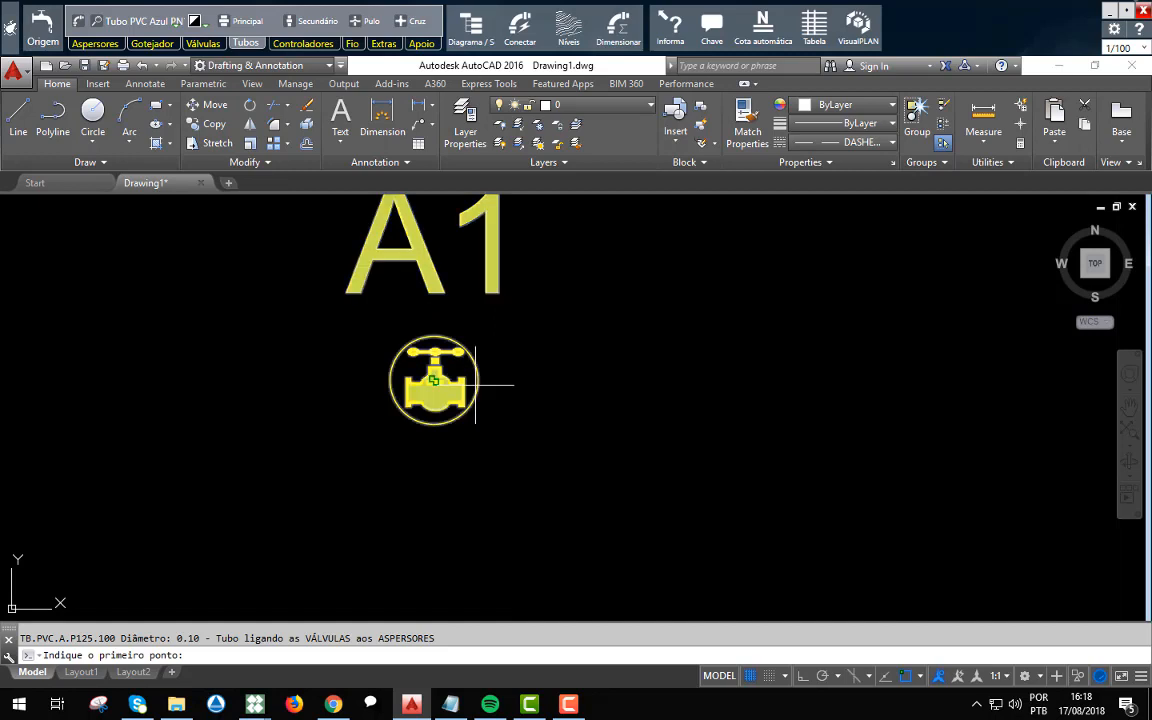
scroll(438, 380, up, 5)
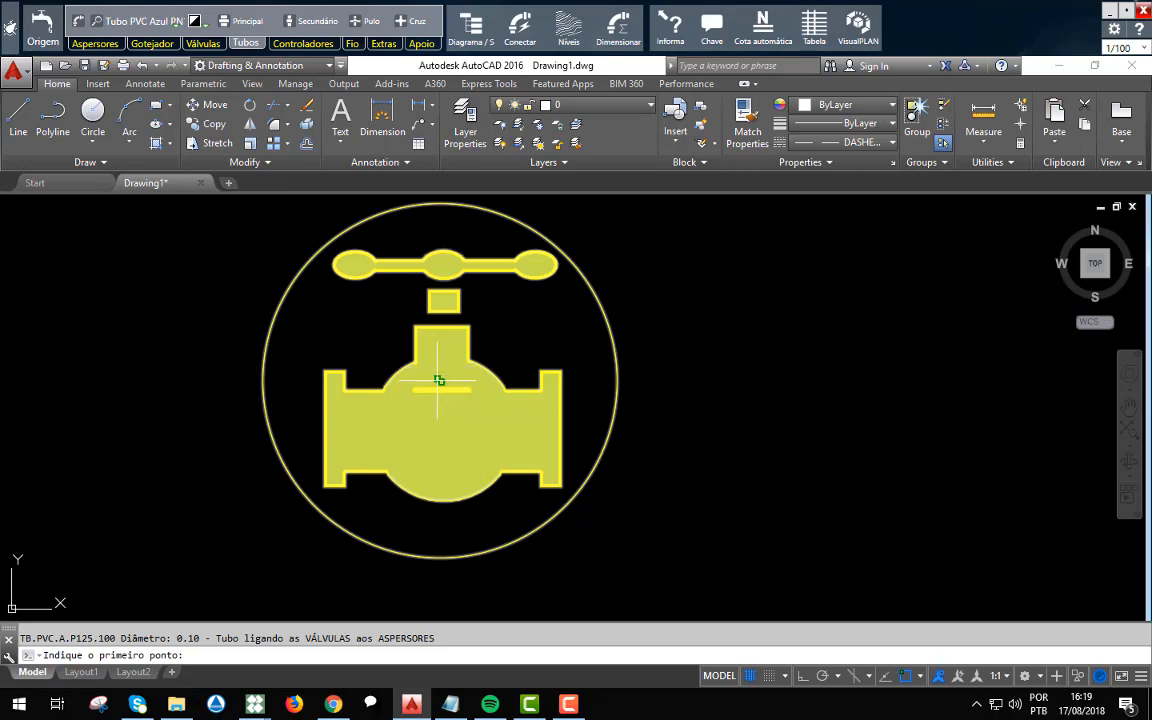
click(438, 380)
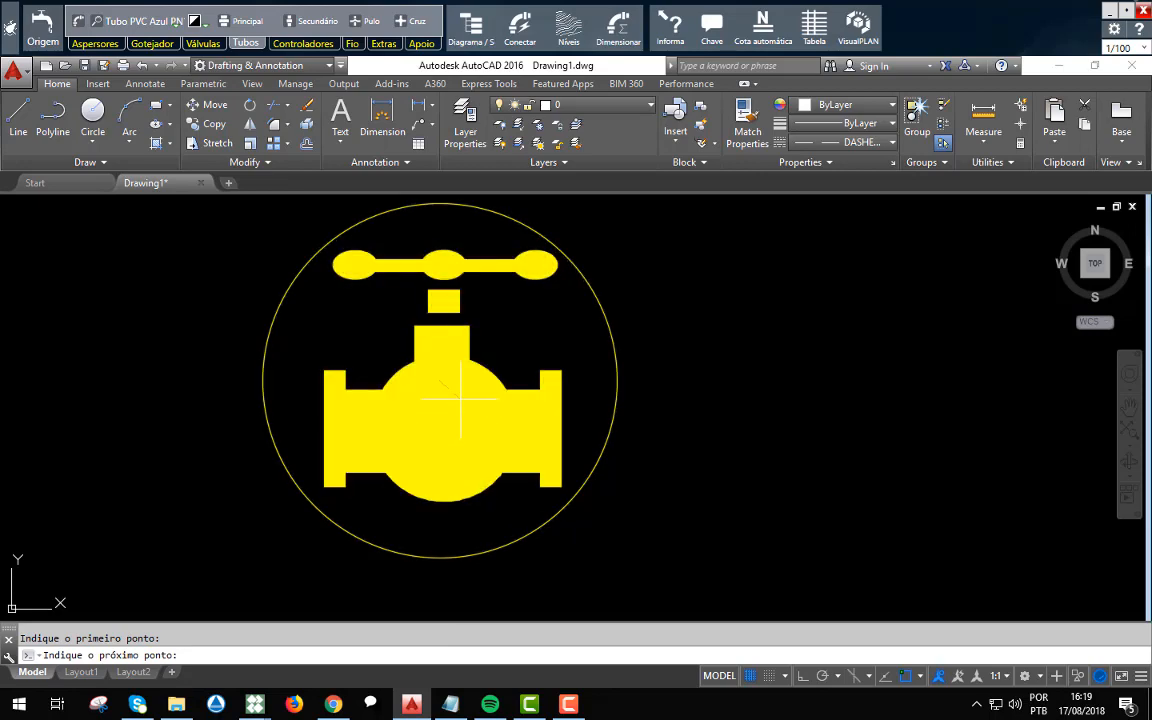
scroll(505, 485, down, 4)
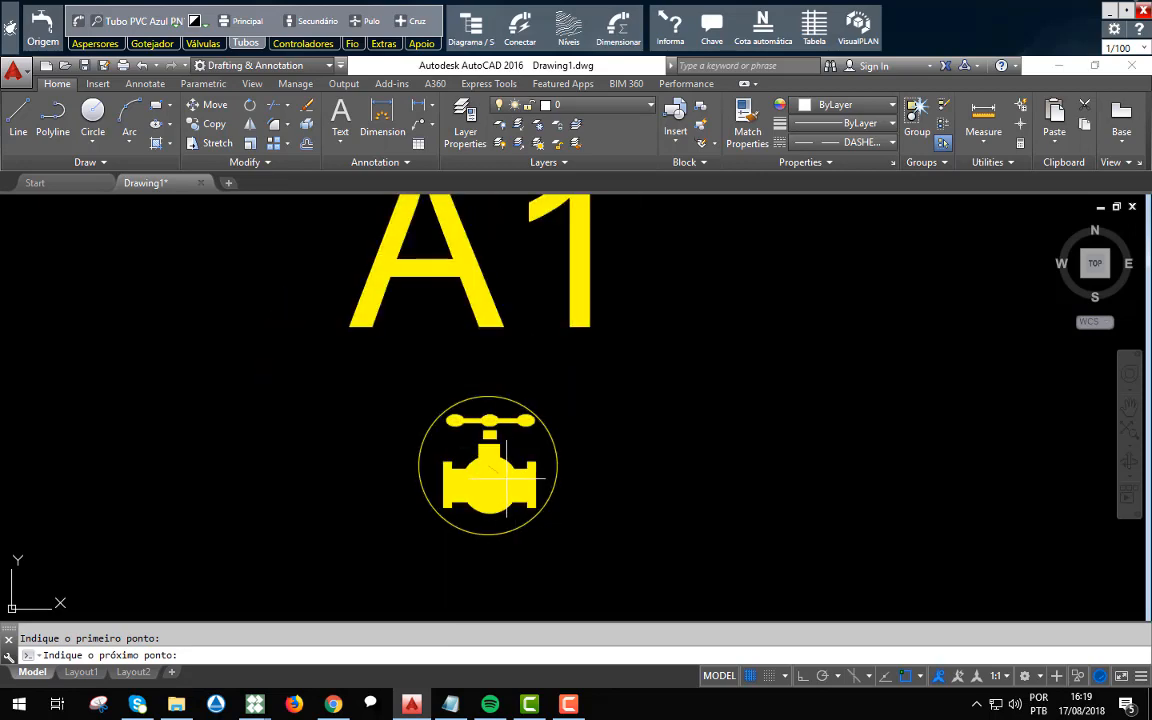
scroll(485, 433, down, 3)
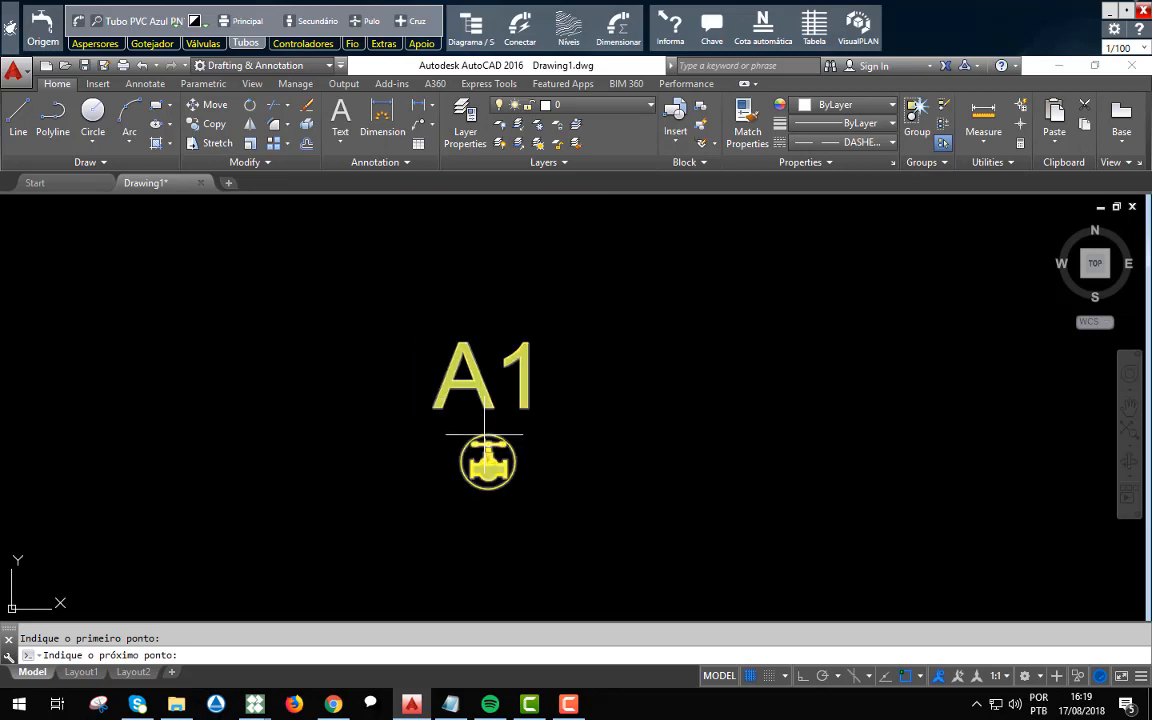
scroll(485, 433, down, 6)
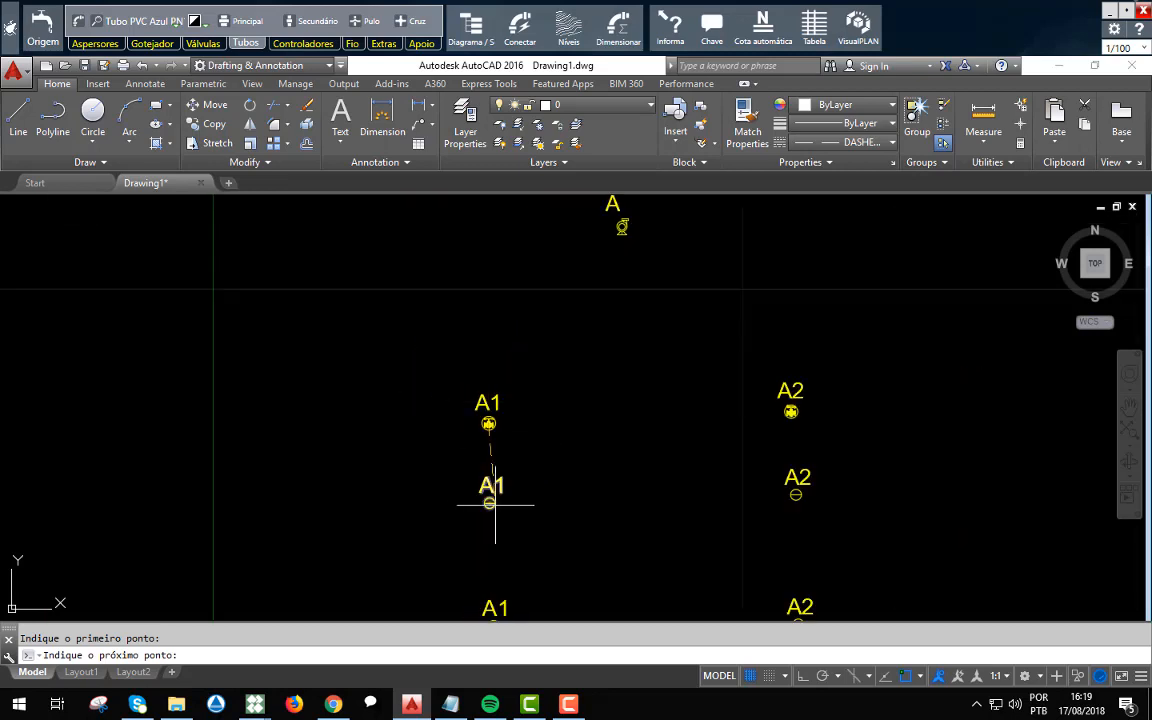
scroll(491, 512, up, 12)
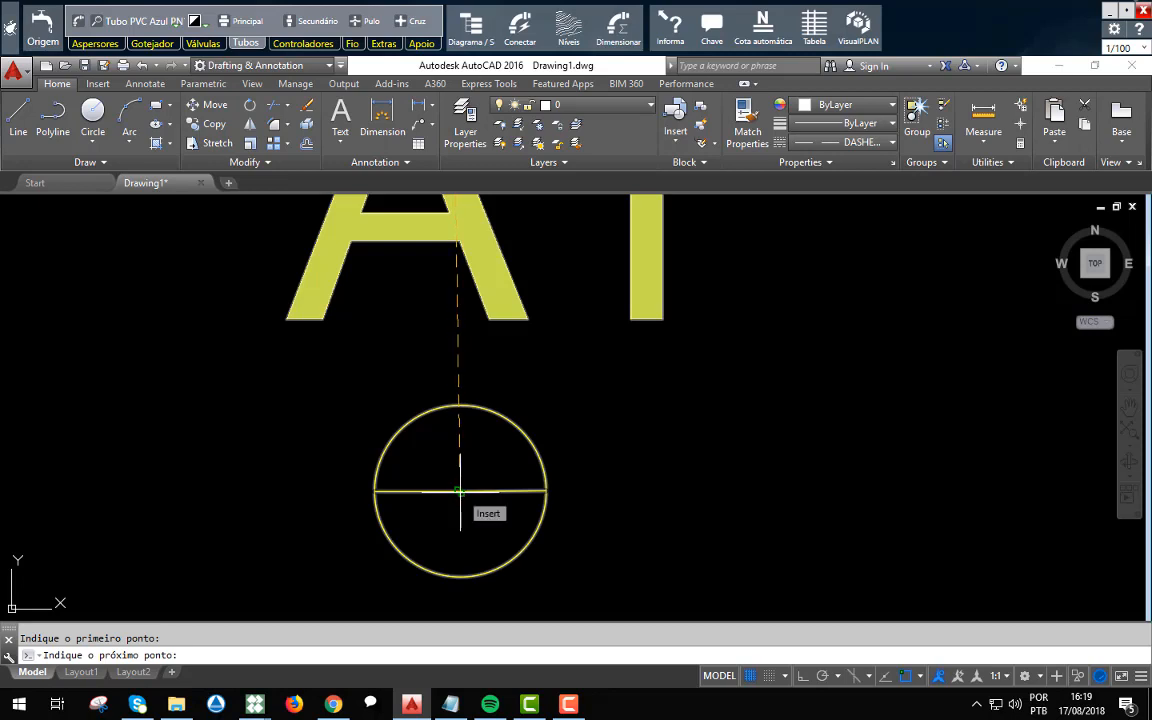
click(459, 490)
Try to continue the secondary pipe from the first A1 sprinkler to the next sprinkler down the column.
scroll(460, 405, down, 4)
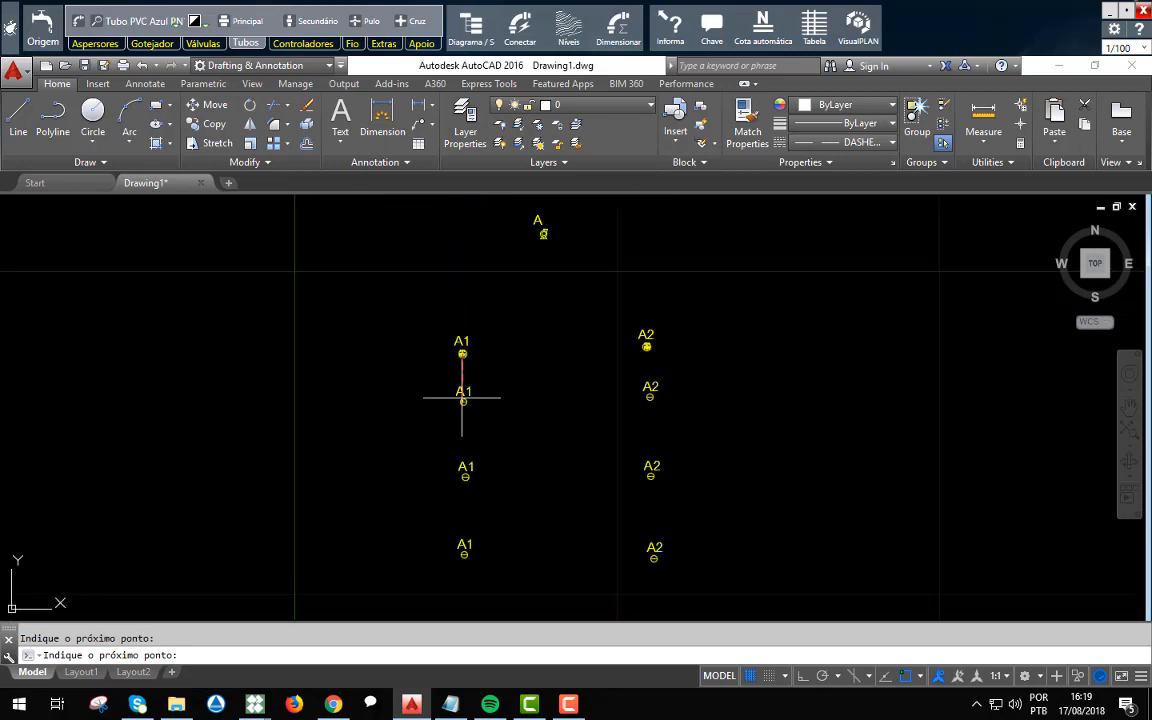
scroll(462, 398, up, 8)
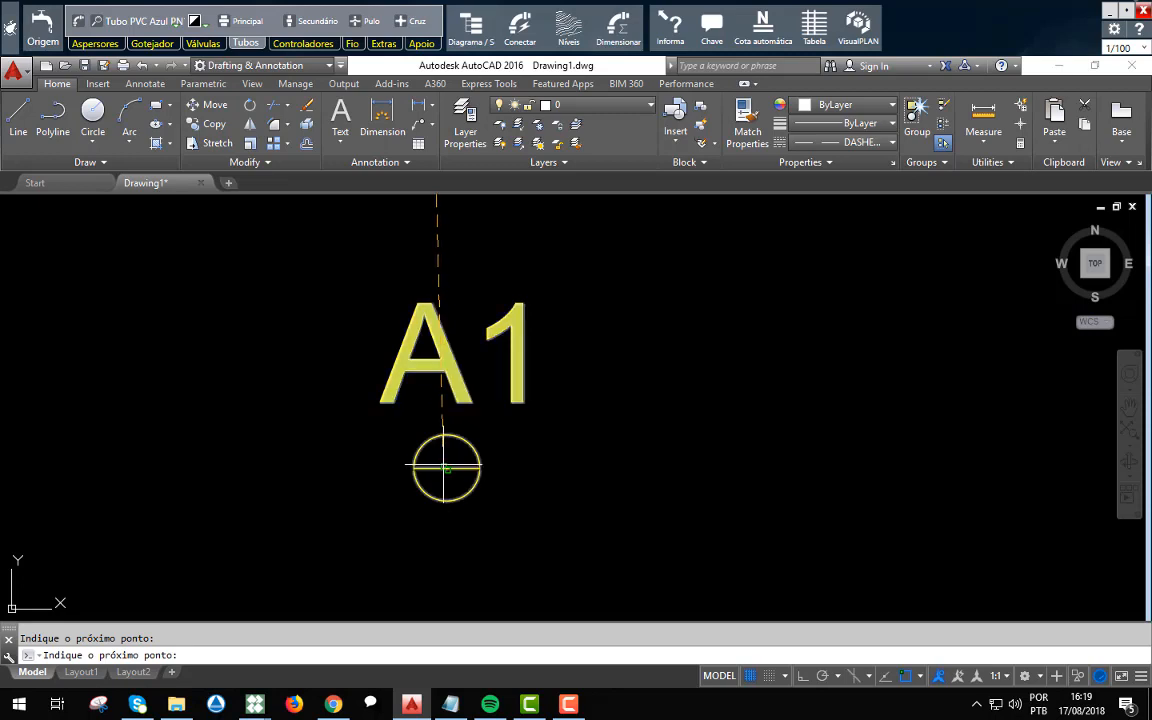
click(446, 467)
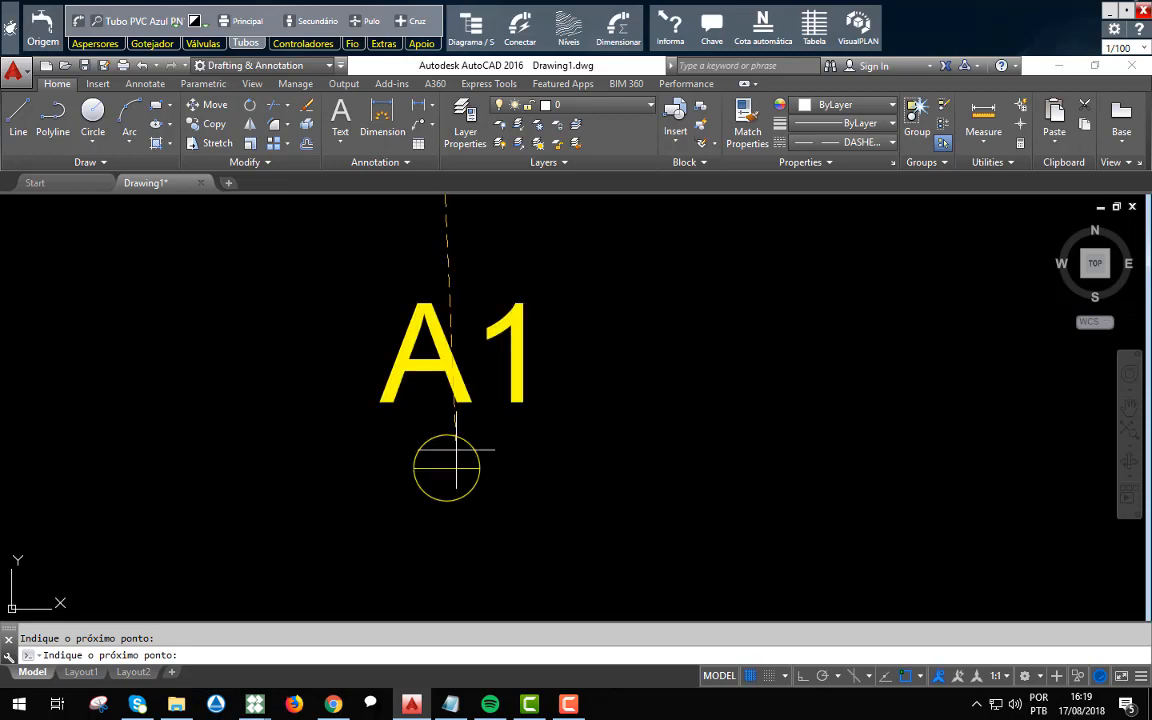
scroll(446, 467, down, 8)
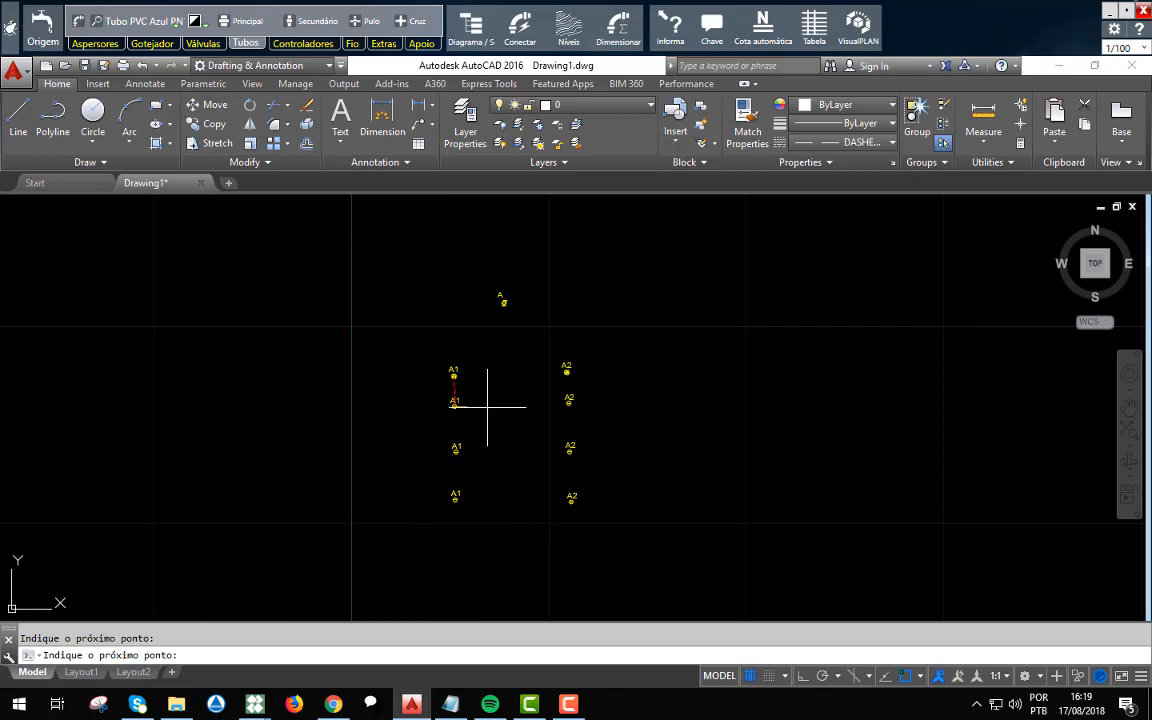
click(457, 447)
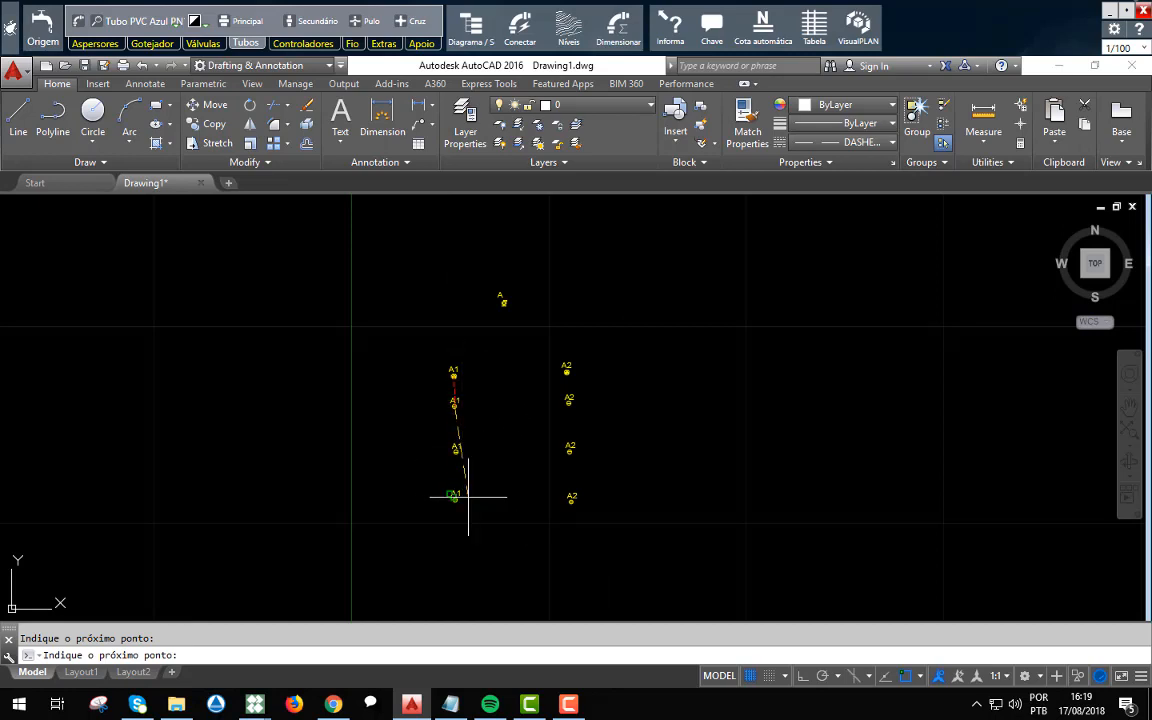
key(Escape)
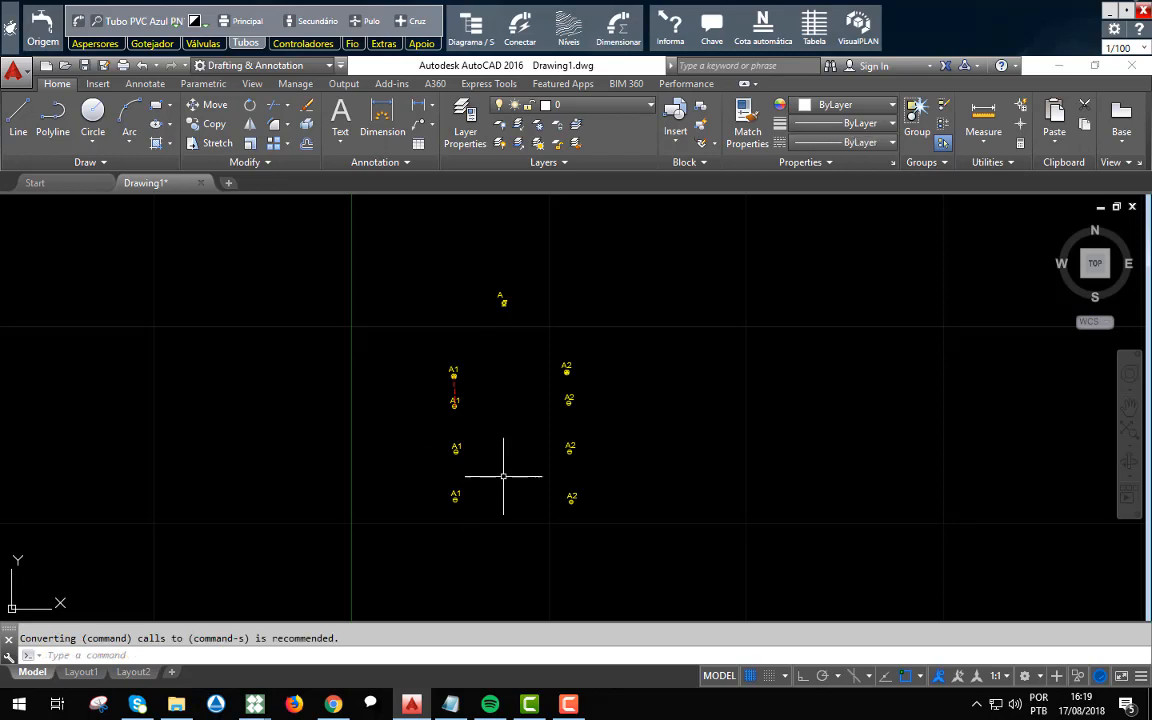
Erase the secondary pipe between the A1 valve and the first A1 sprinkler.
scroll(456, 367, up, 6)
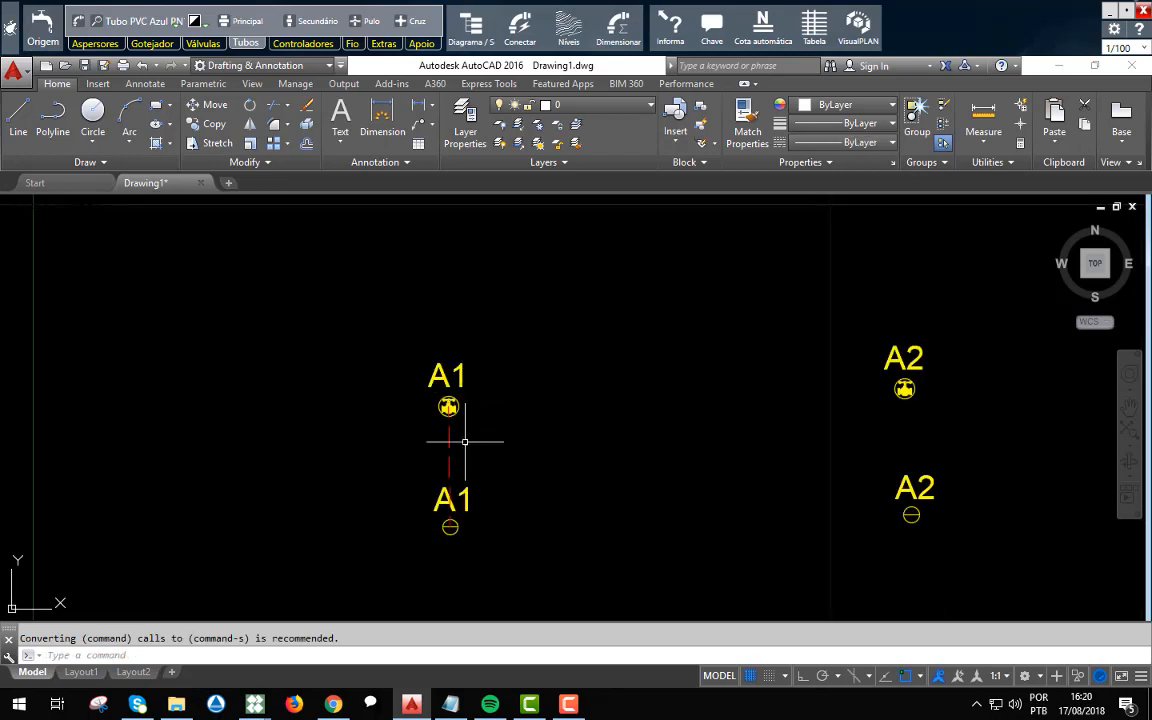
click(466, 442)
click(431, 439)
key(Delete)
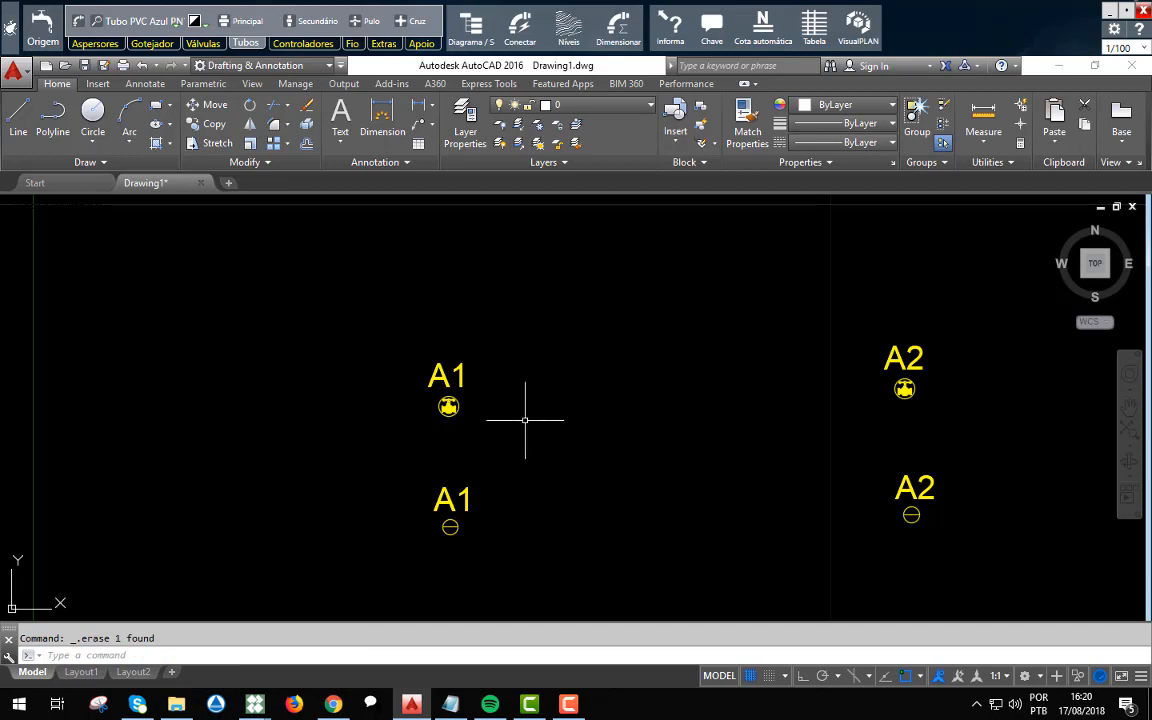
Automatically connect the pump, both valves and all A1 and A2 sprinklers with the Principal e Secundária option.
click(522, 30)
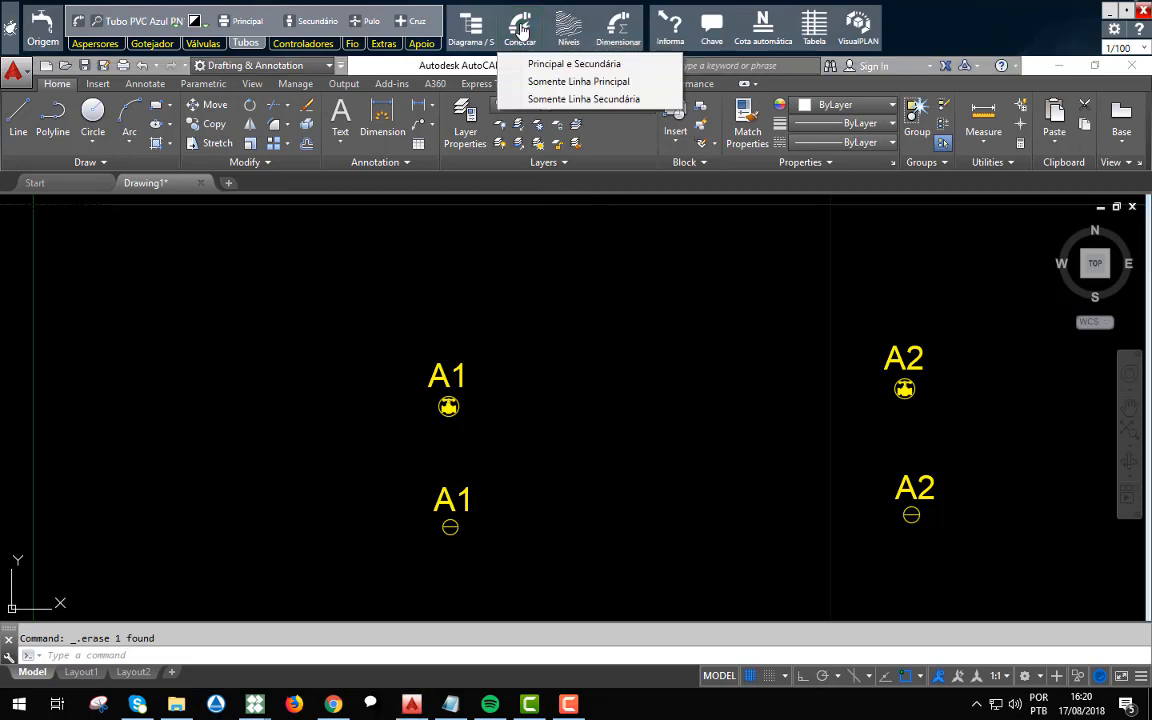
click(562, 66)
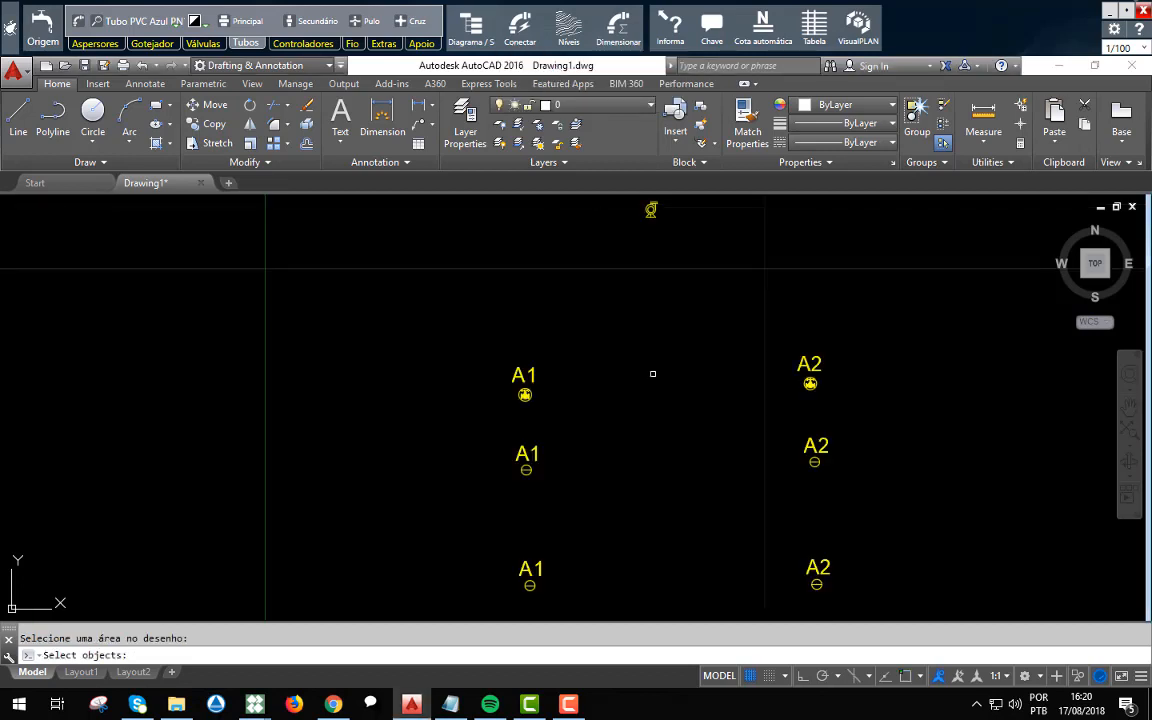
scroll(652, 374, up, 3)
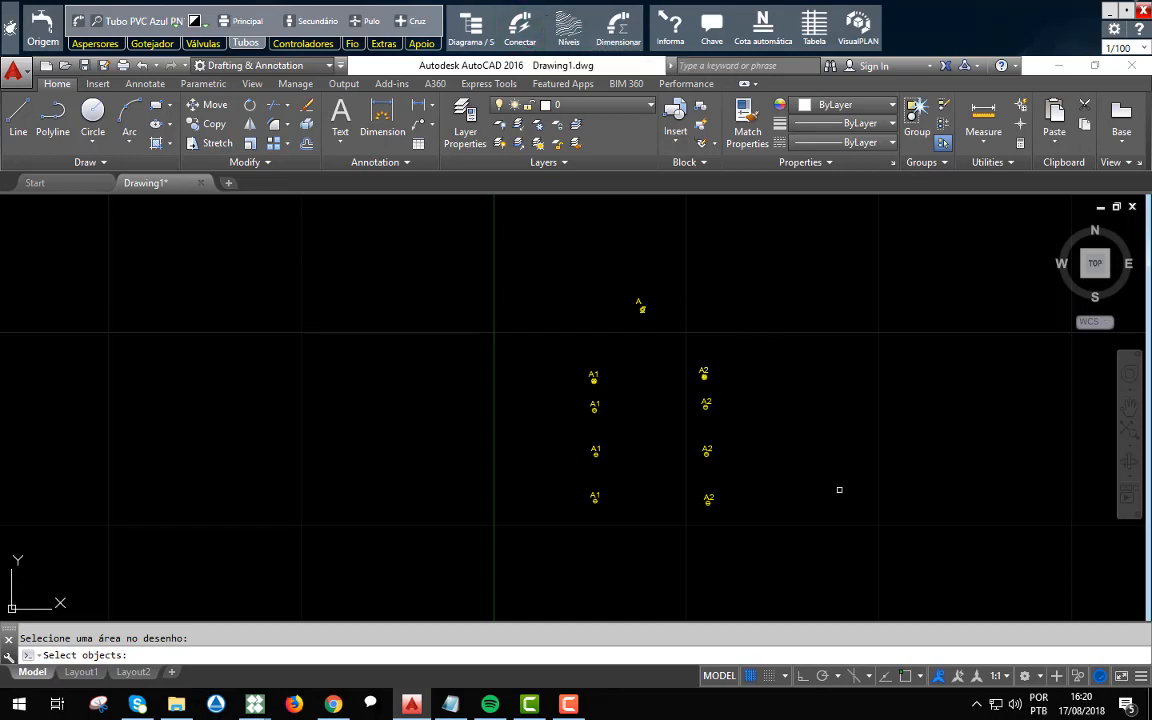
click(820, 550)
click(537, 273)
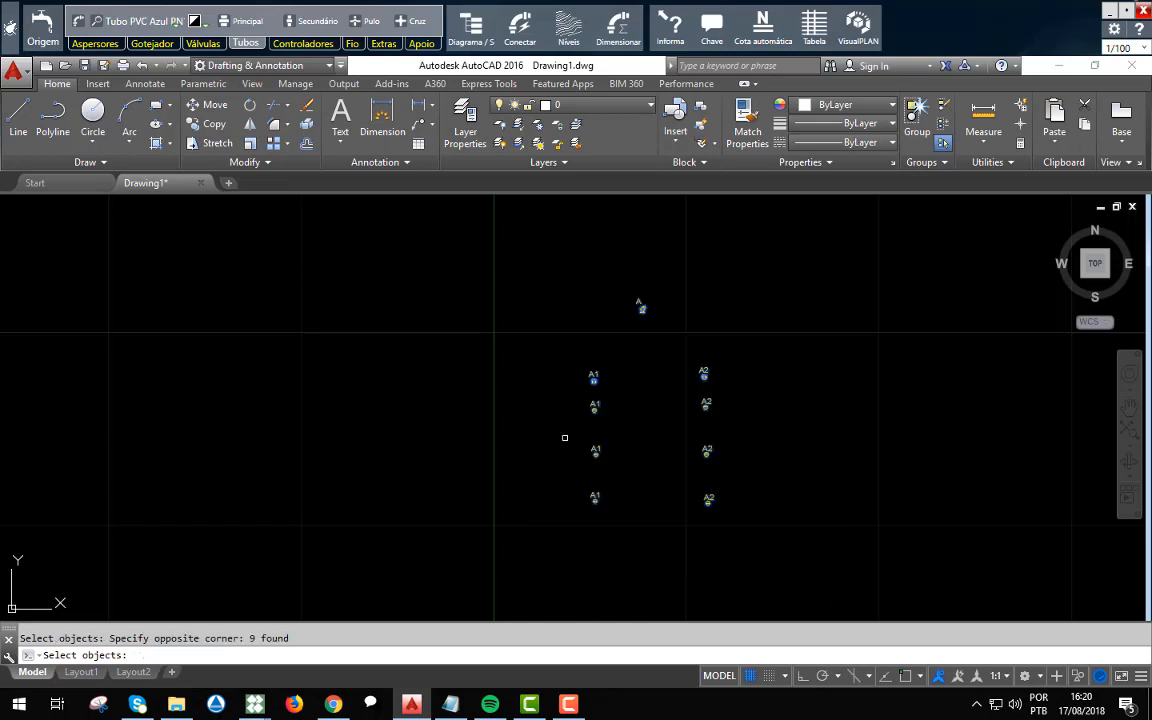
key(Return)
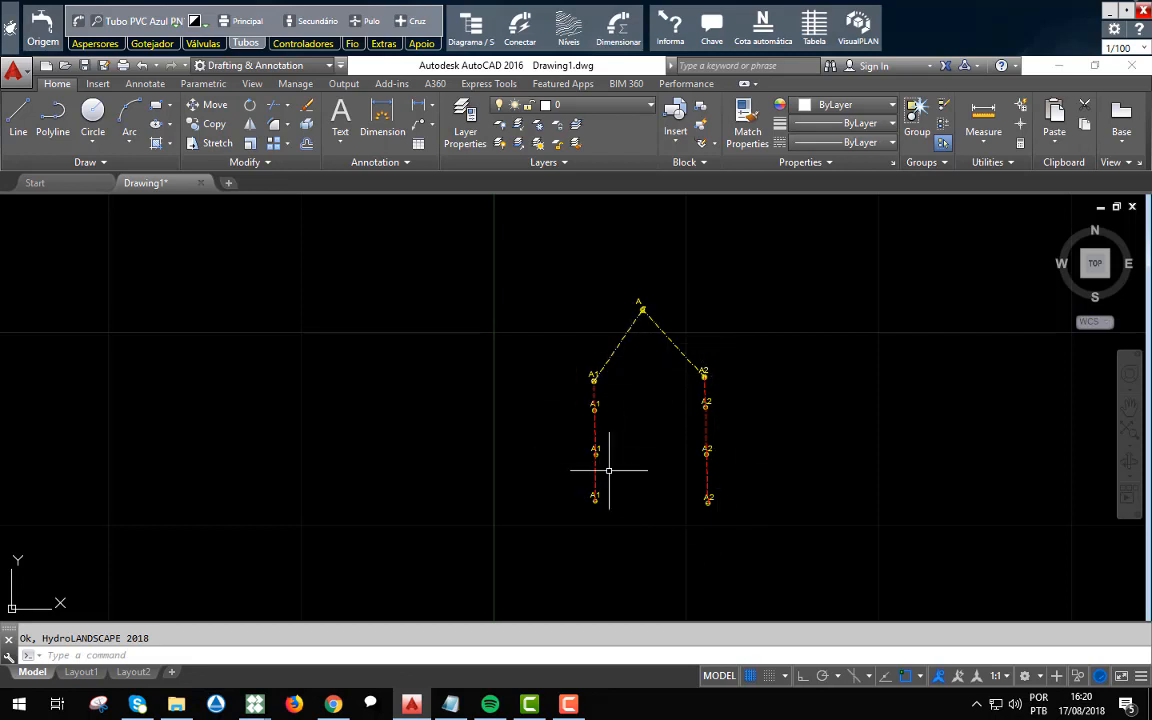
Undo the automatic connection of the main and secondary pipes.
scroll(596, 386, up, 2)
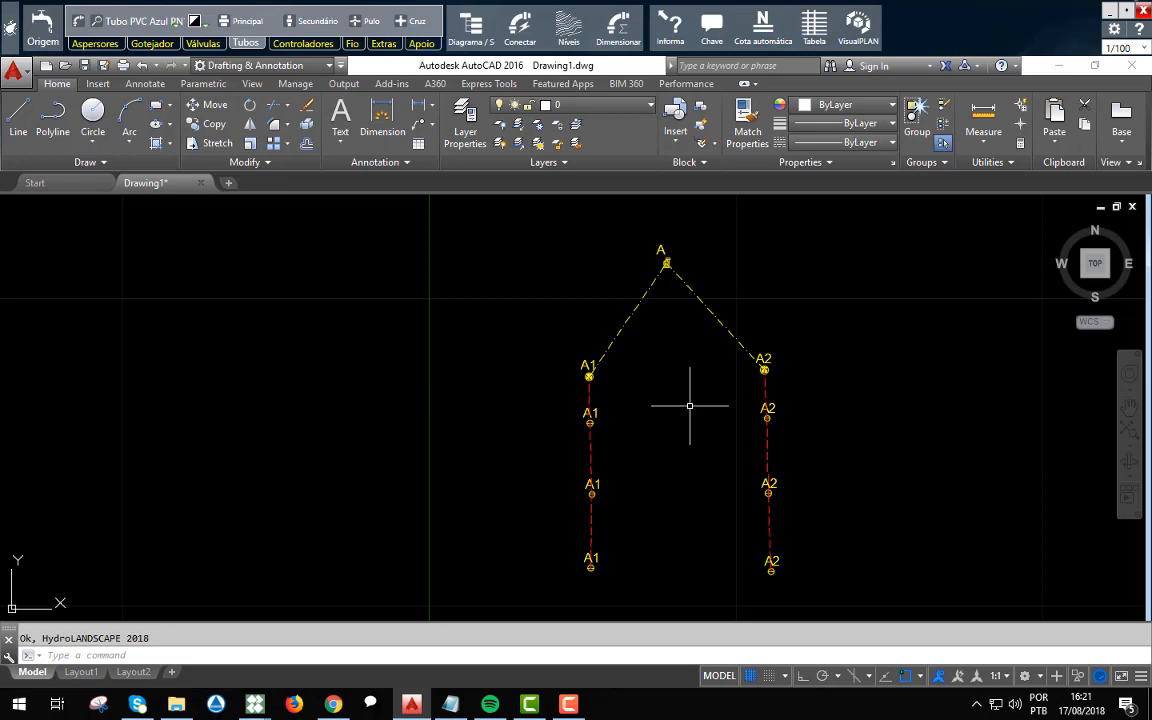
scroll(690, 405, down, 2)
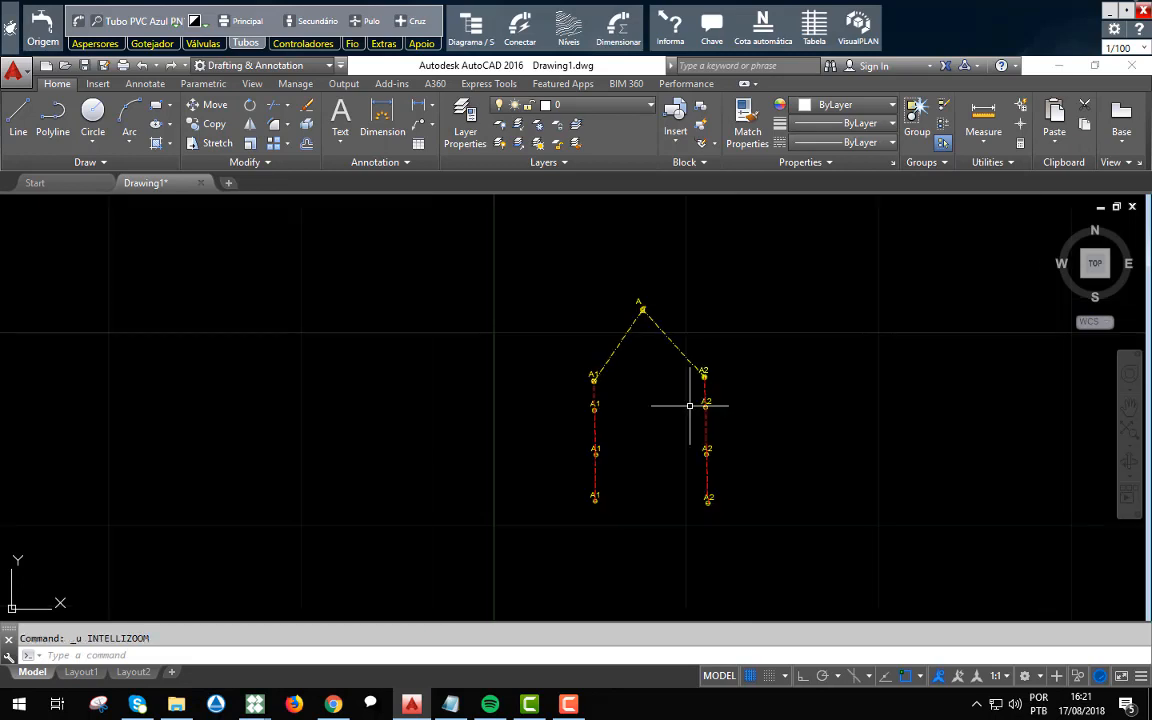
key(ctrl+z)
scroll(690, 405, down, 5)
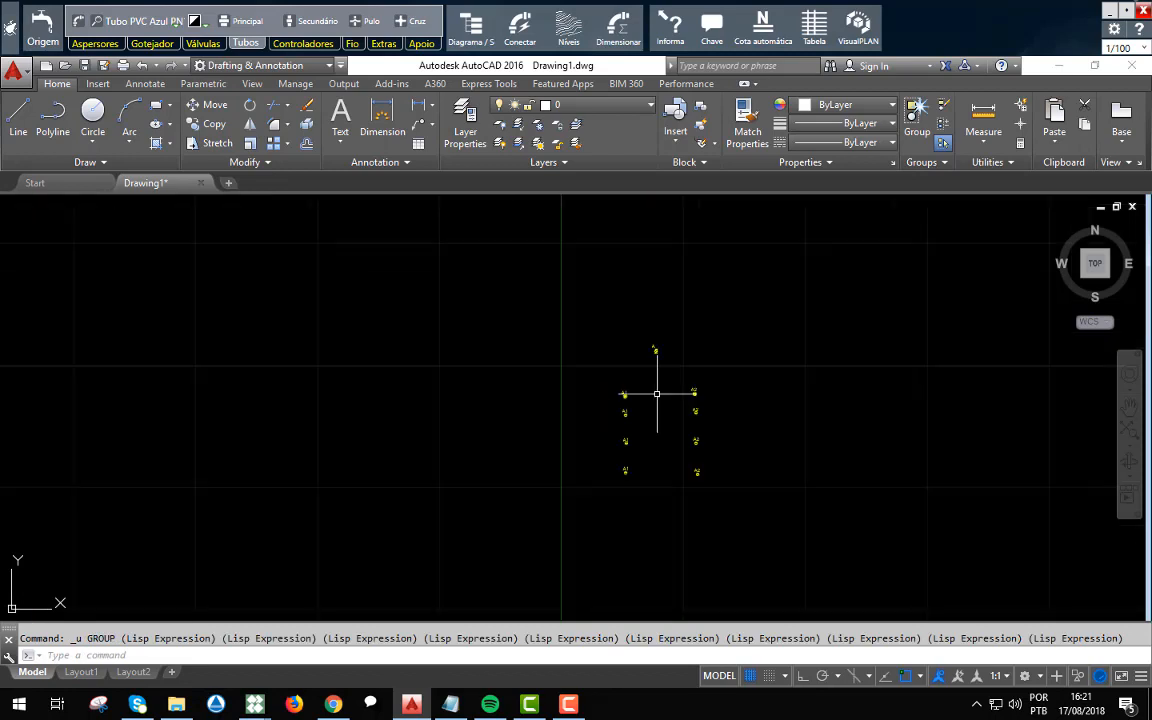
Automatically connect the A1 valve to its three sprinklers with the Somente Linha Secundária option.
click(521, 40)
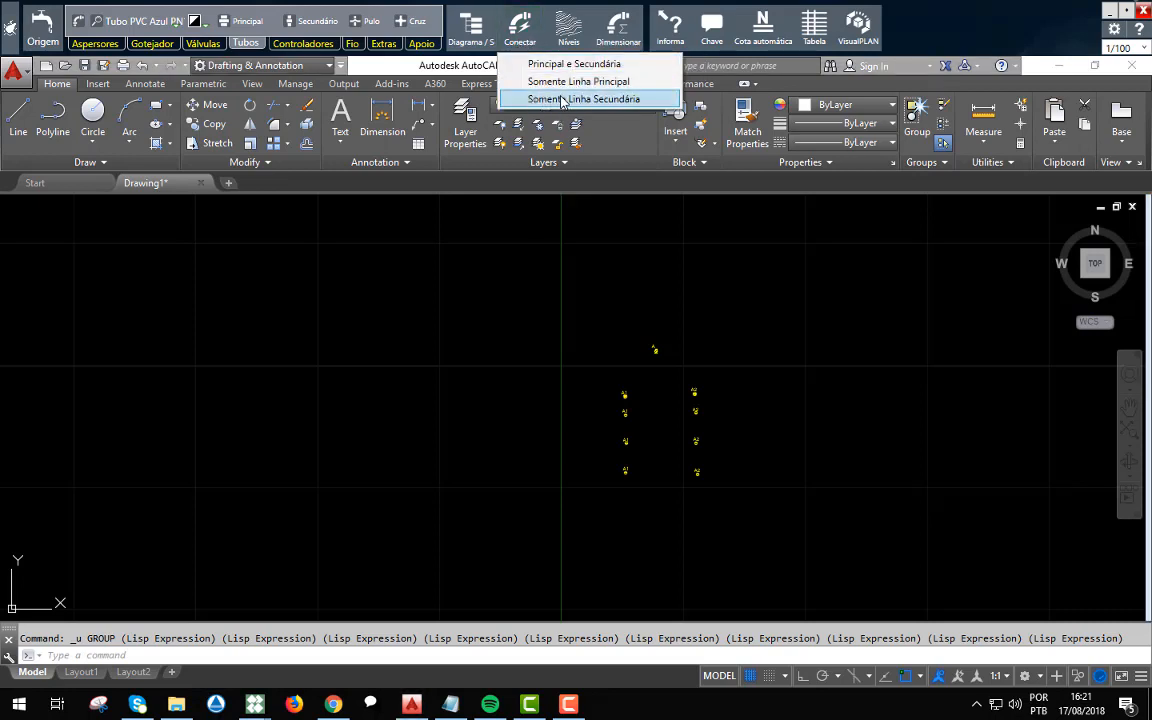
click(624, 100)
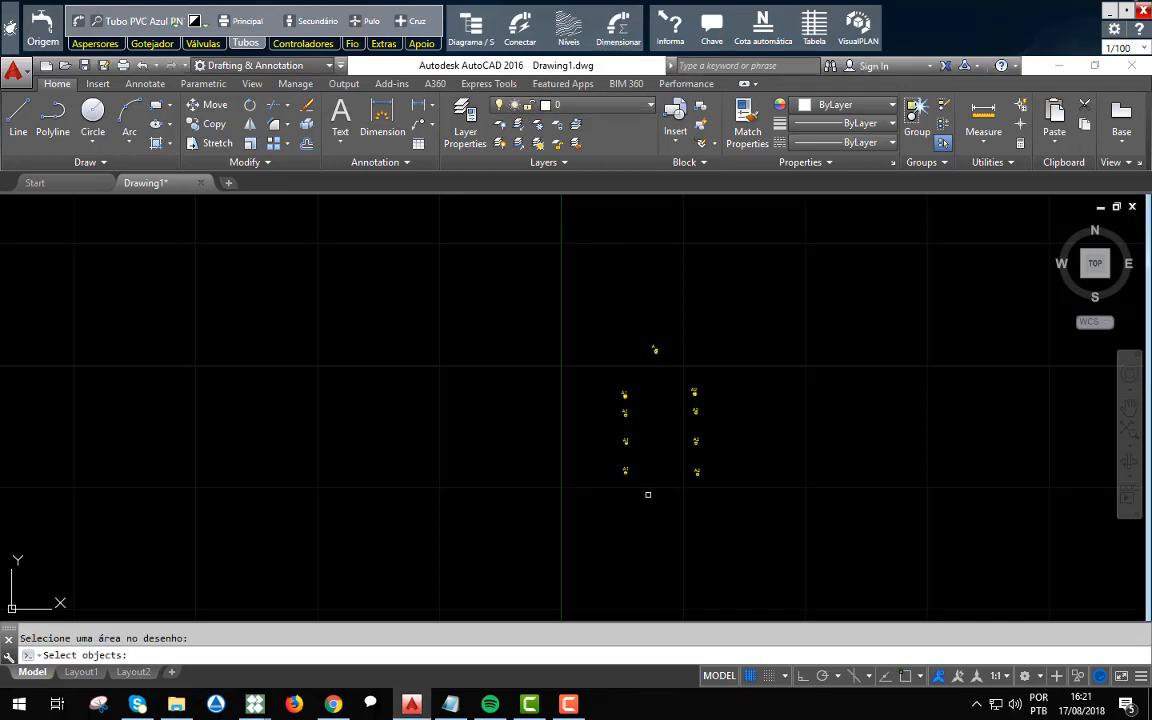
click(648, 494)
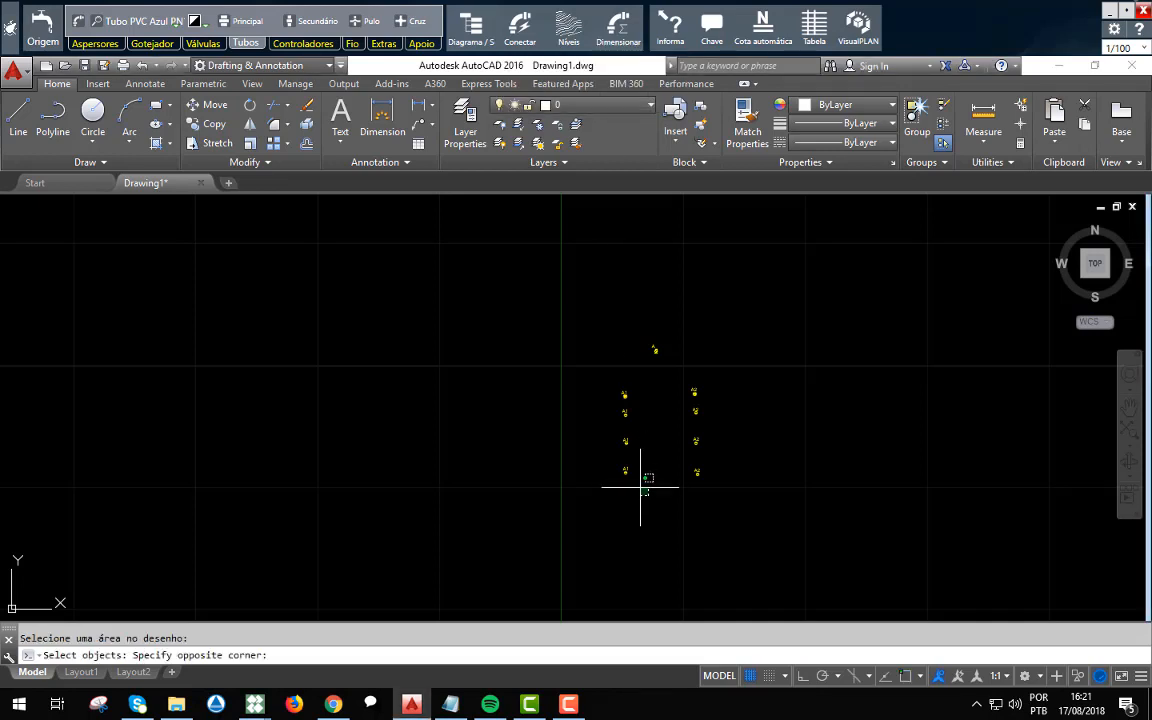
click(609, 370)
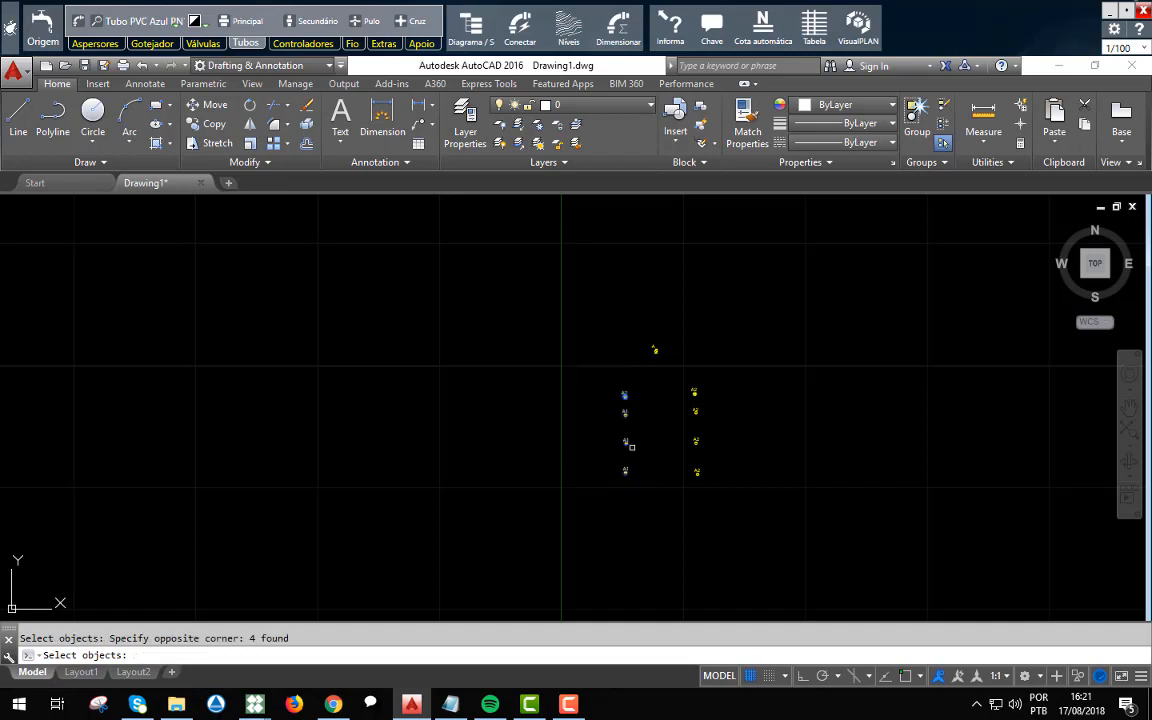
key(Return)
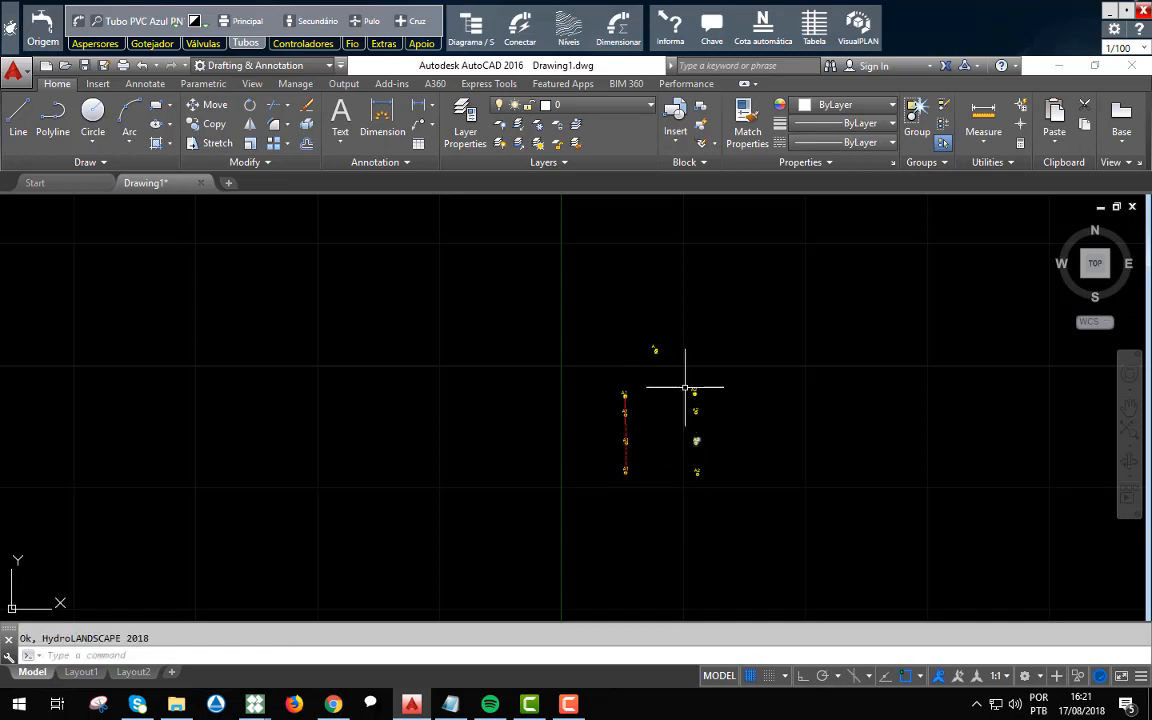
Repeat the automatic secondary-line connection for the A2 valve and its three sprinklers.
key(Return)
click(736, 501)
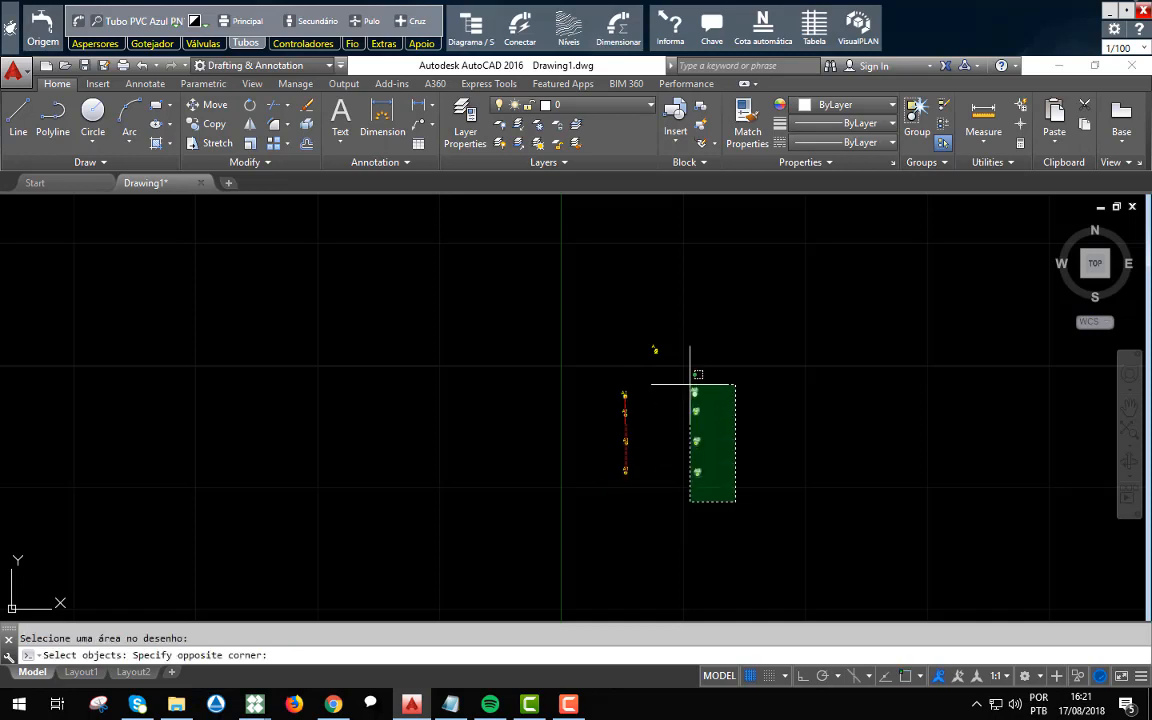
click(690, 384)
key(Return)
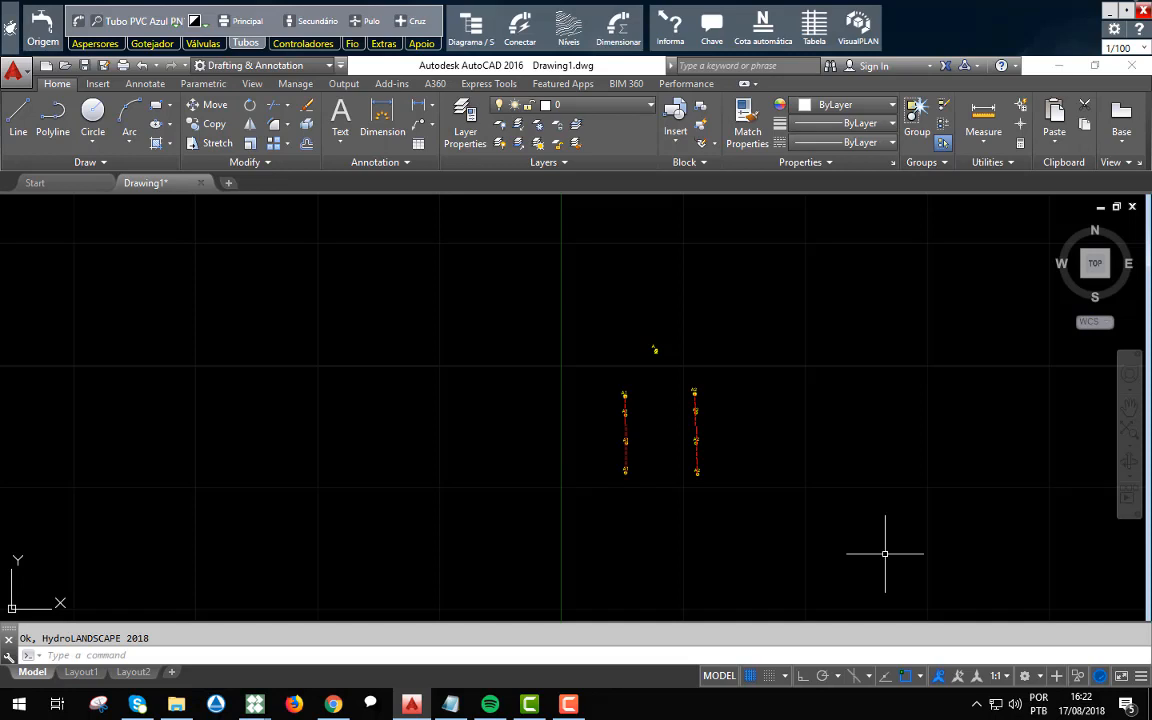
Try the Somente Linha Principal connection from pump A to the A1 and A2 valves, and undo it.
scroll(691, 436, up, 4)
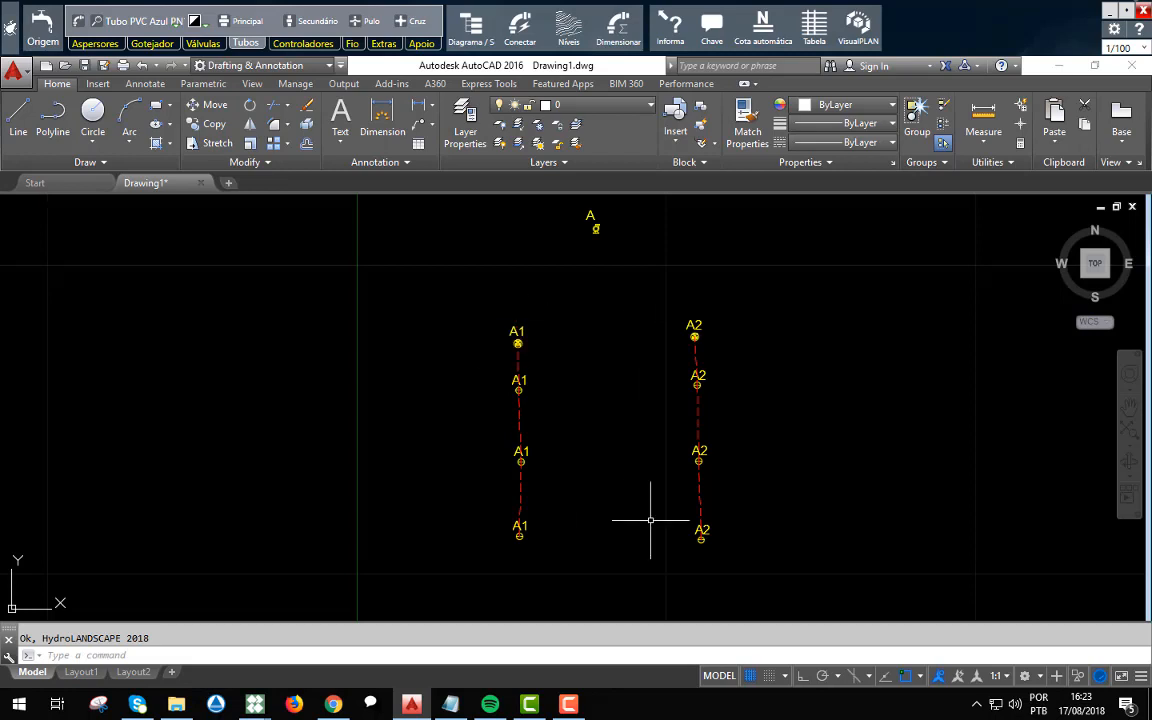
click(518, 26)
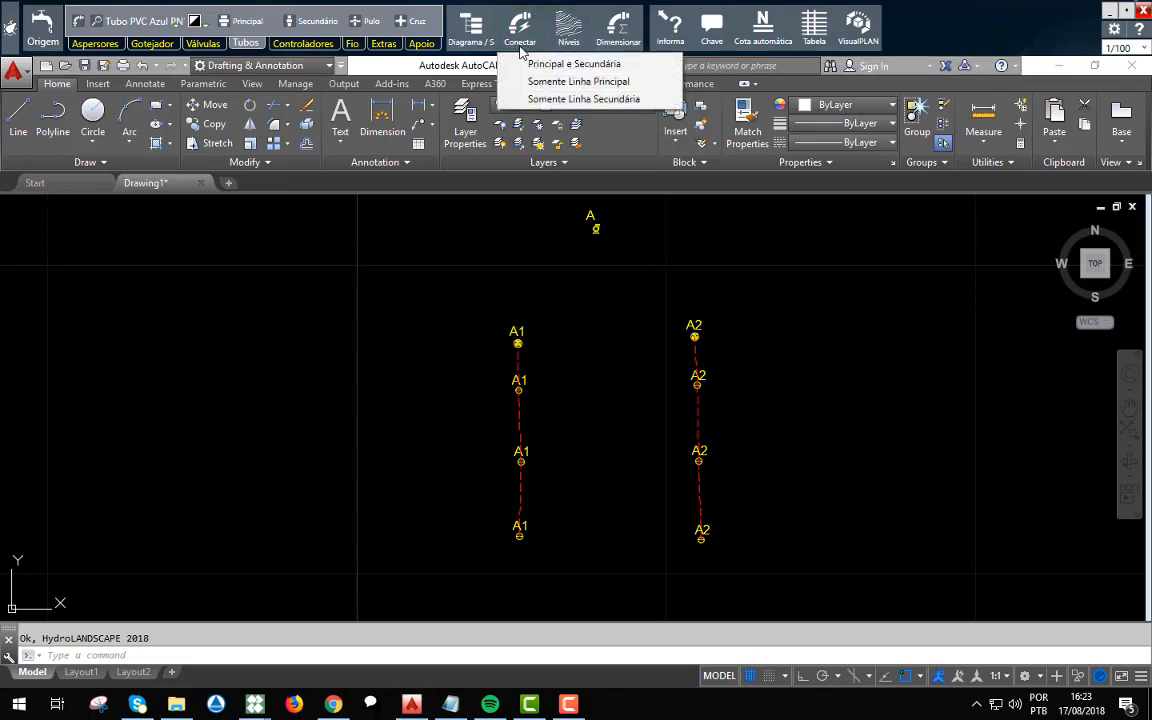
click(607, 84)
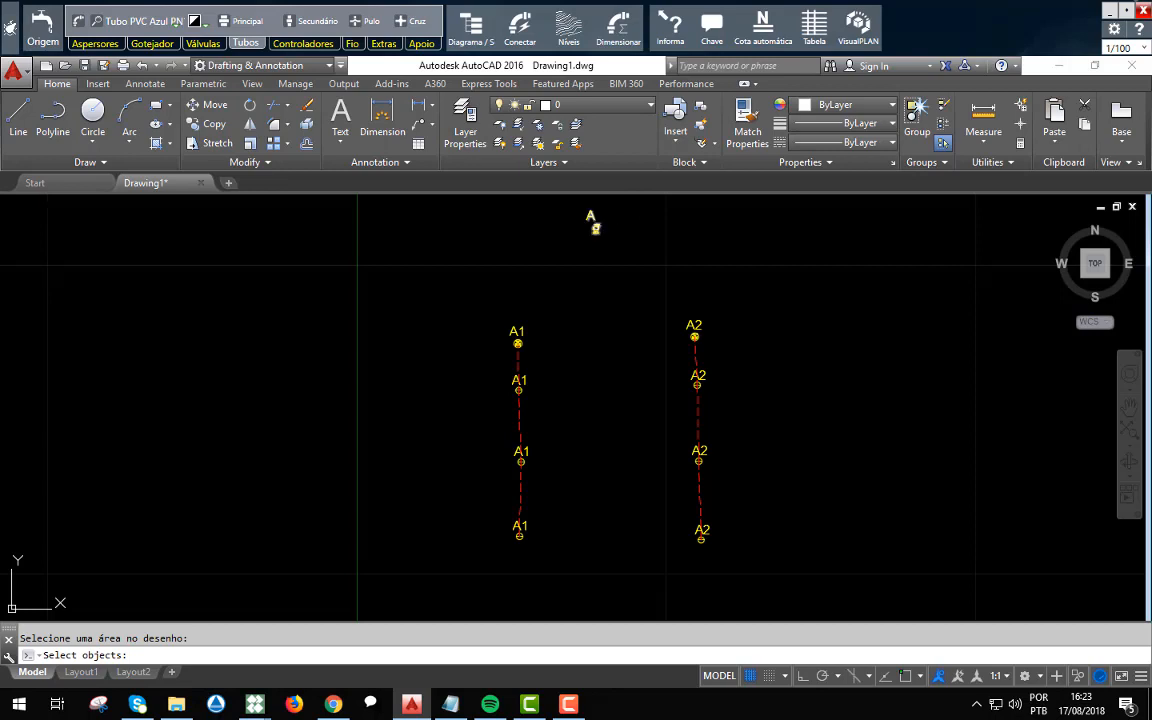
click(595, 228)
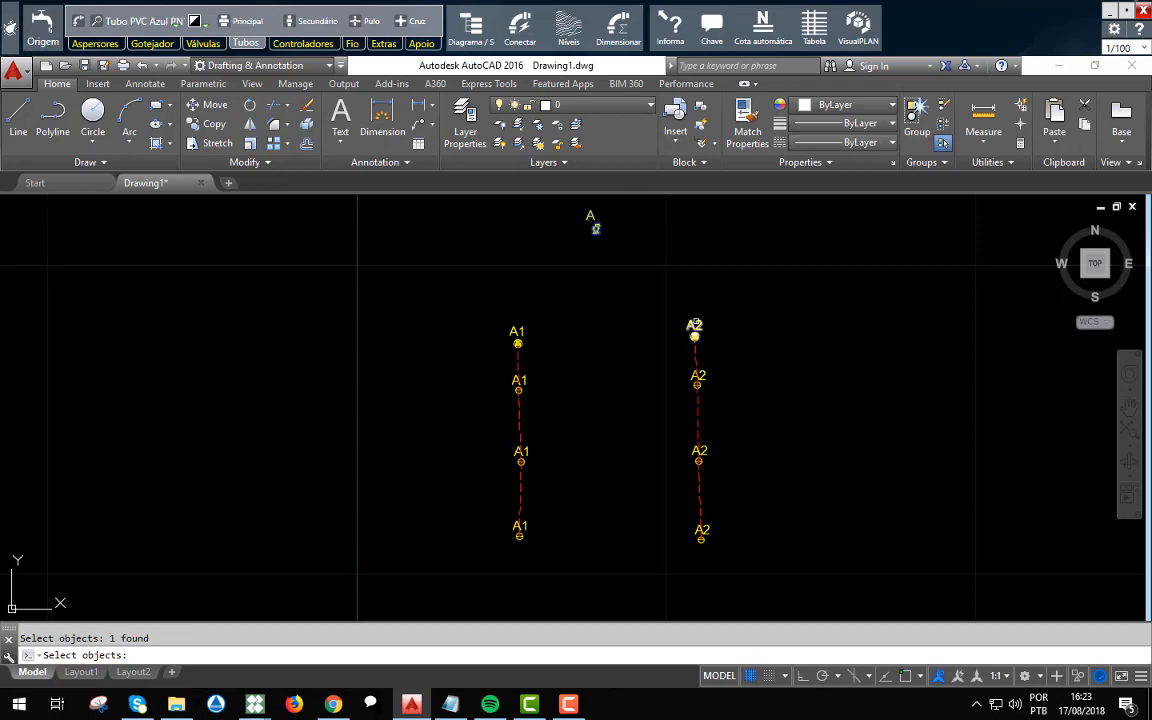
click(695, 334)
key(Return)
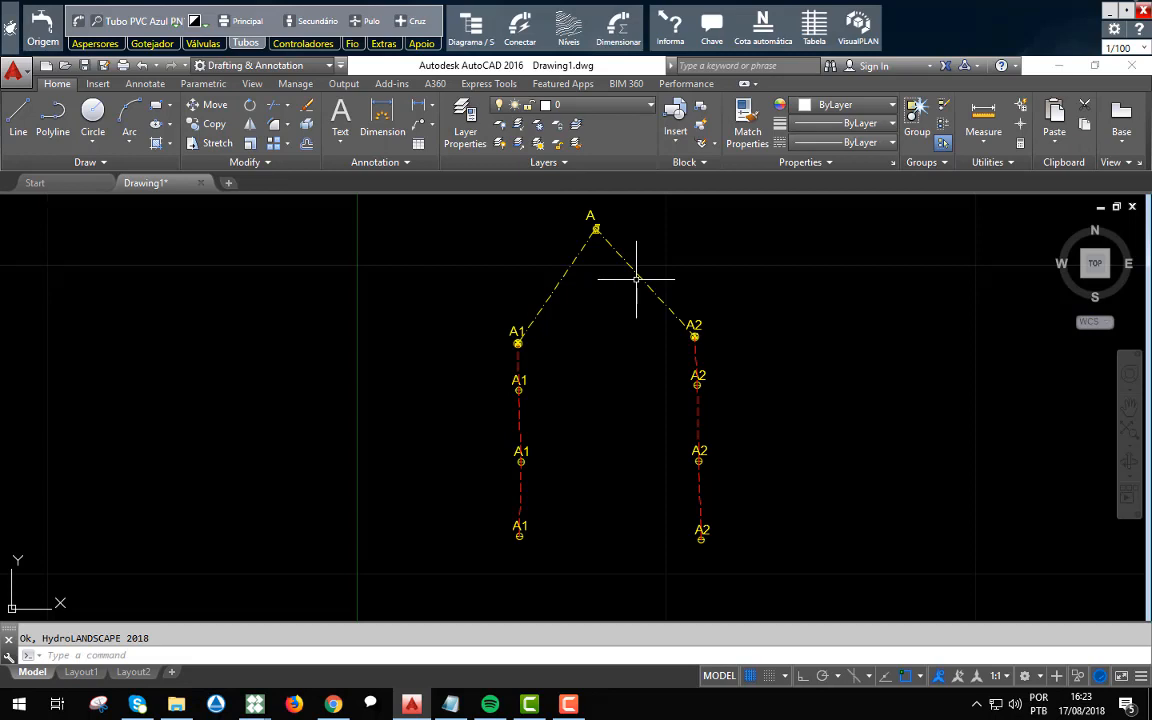
key(ctrl+z)
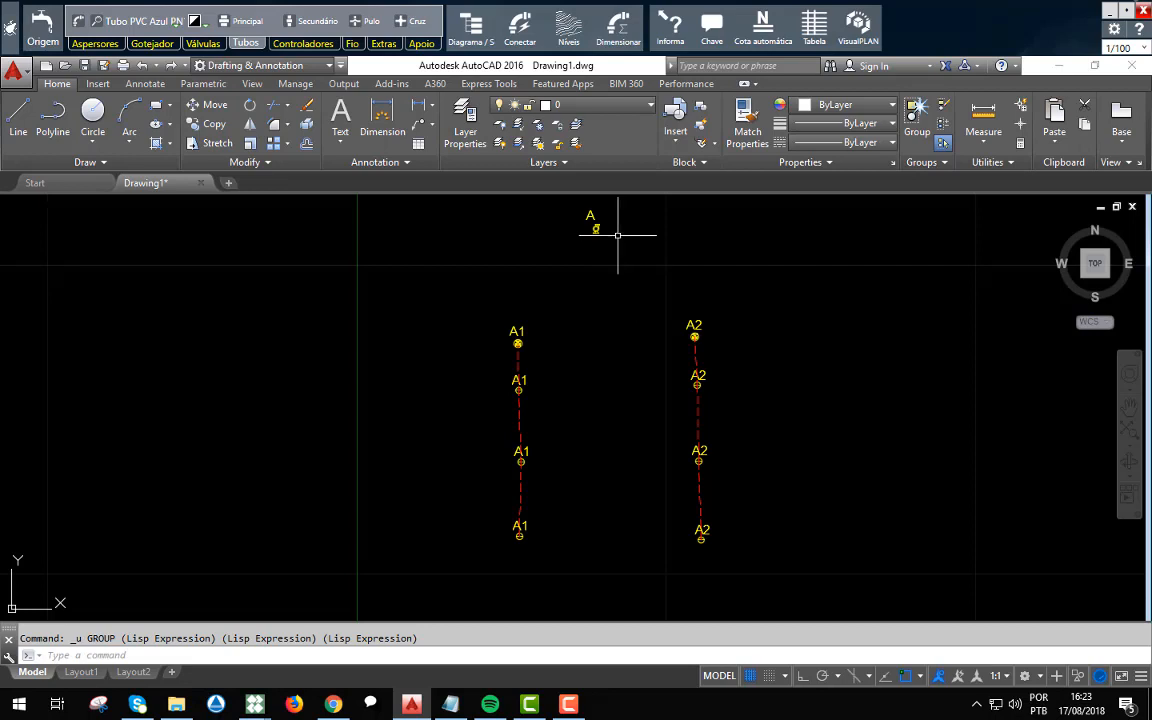
Automatically connect the A1 valve to the A2 valve using the Somente Linha Principal option.
click(519, 40)
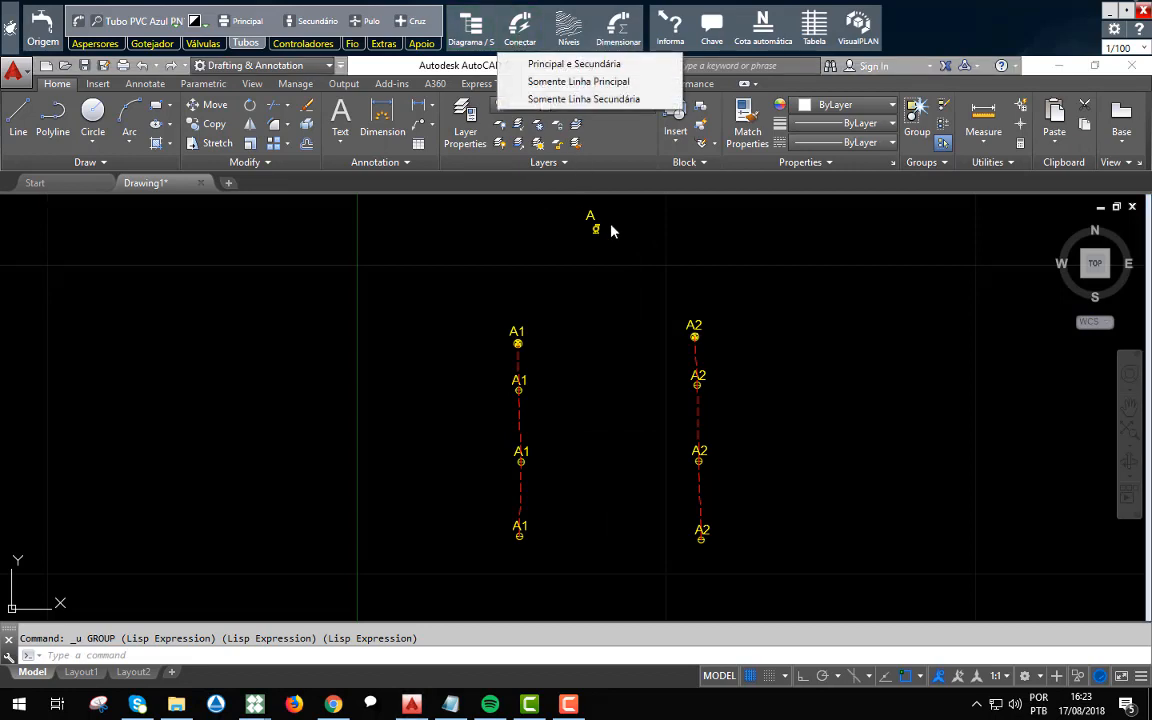
click(595, 85)
click(517, 332)
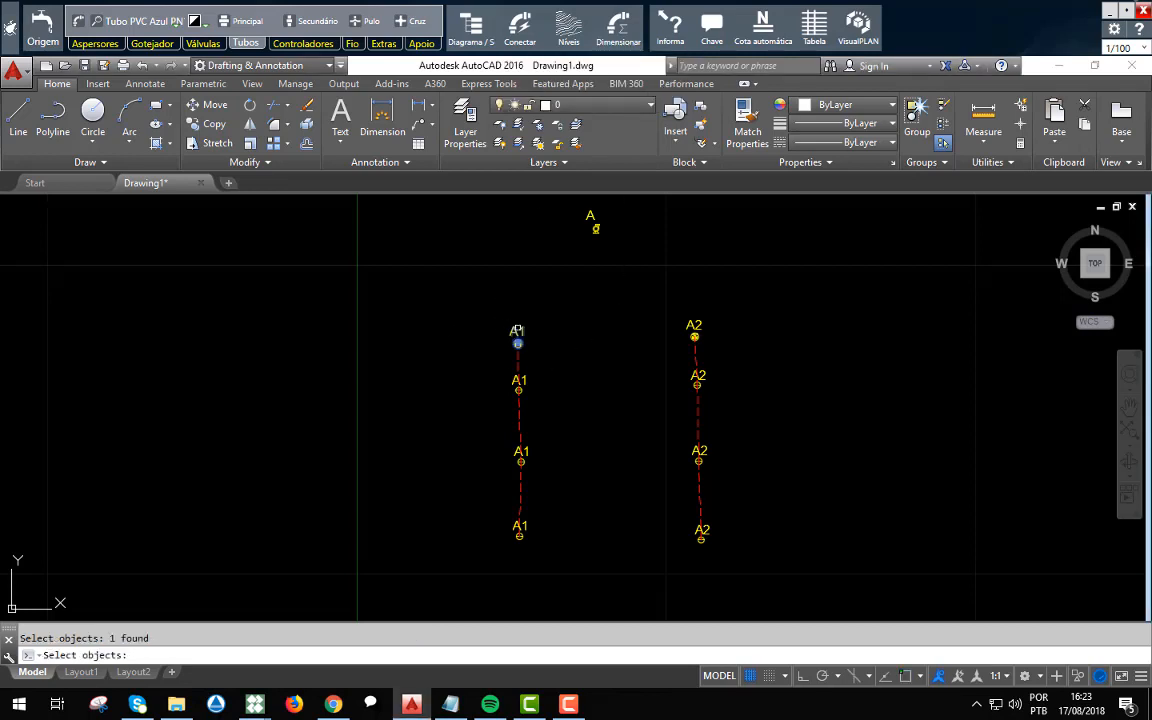
click(695, 334)
key(Return)
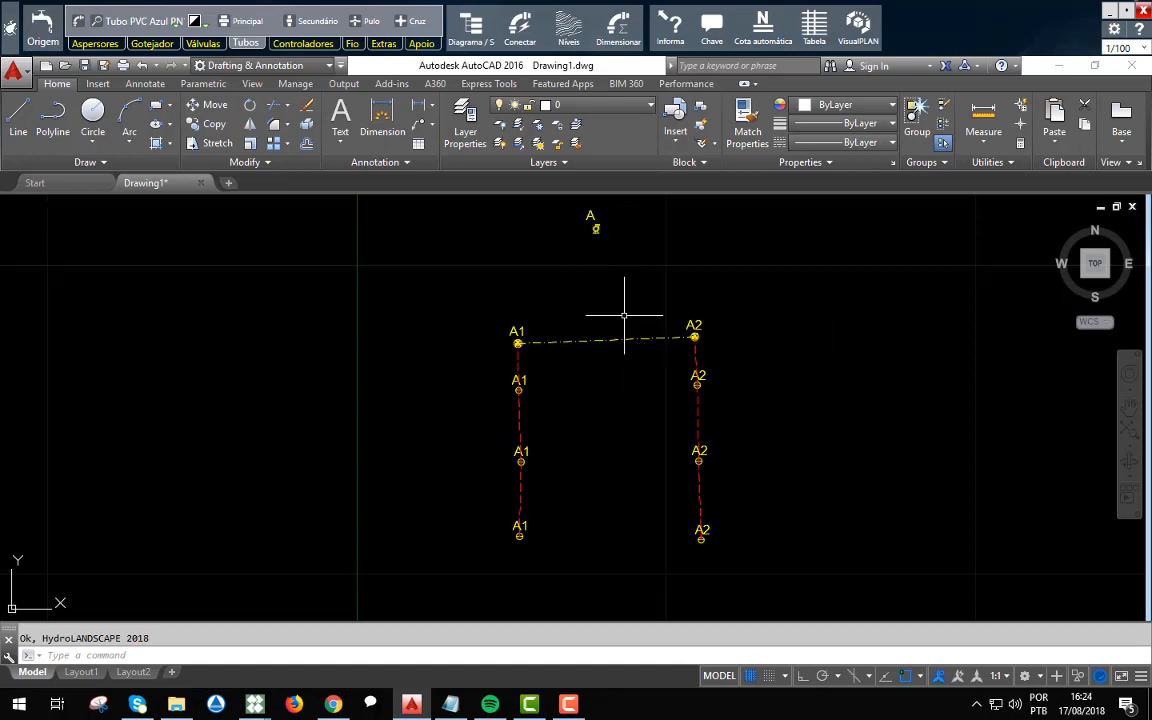
Draw a main pipe from the insertion point of pump A down across the A1–A2 main pipe, ending just below it.
scroll(604, 218, up, 2)
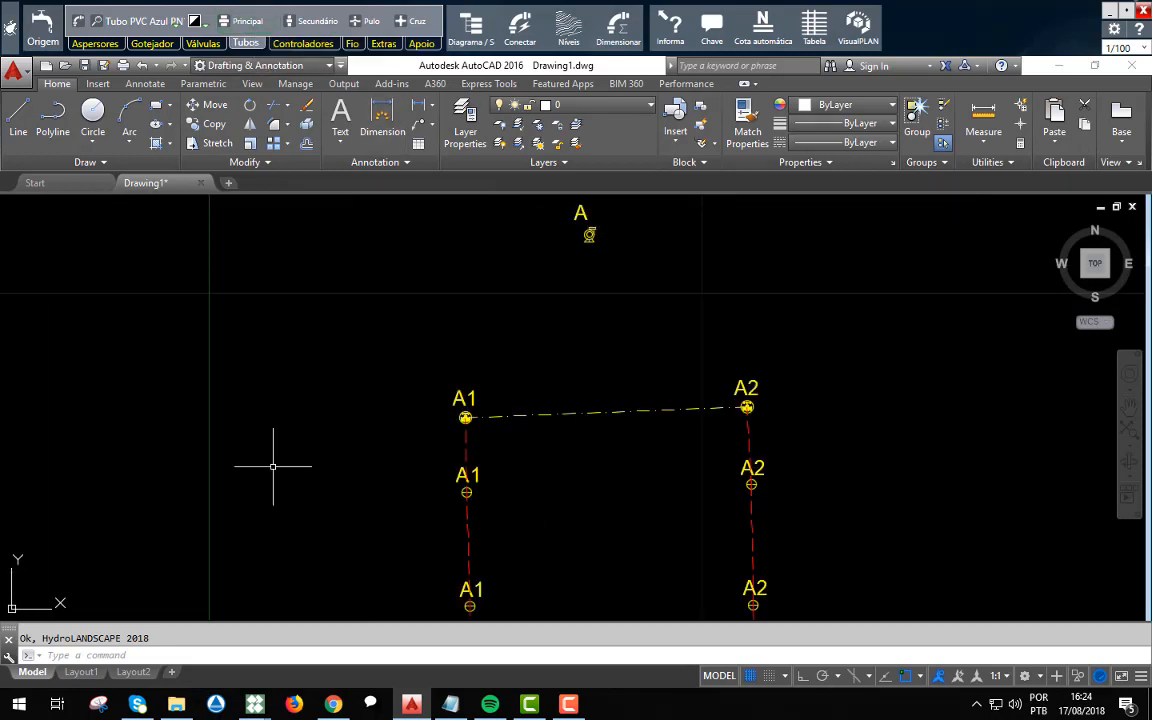
click(247, 20)
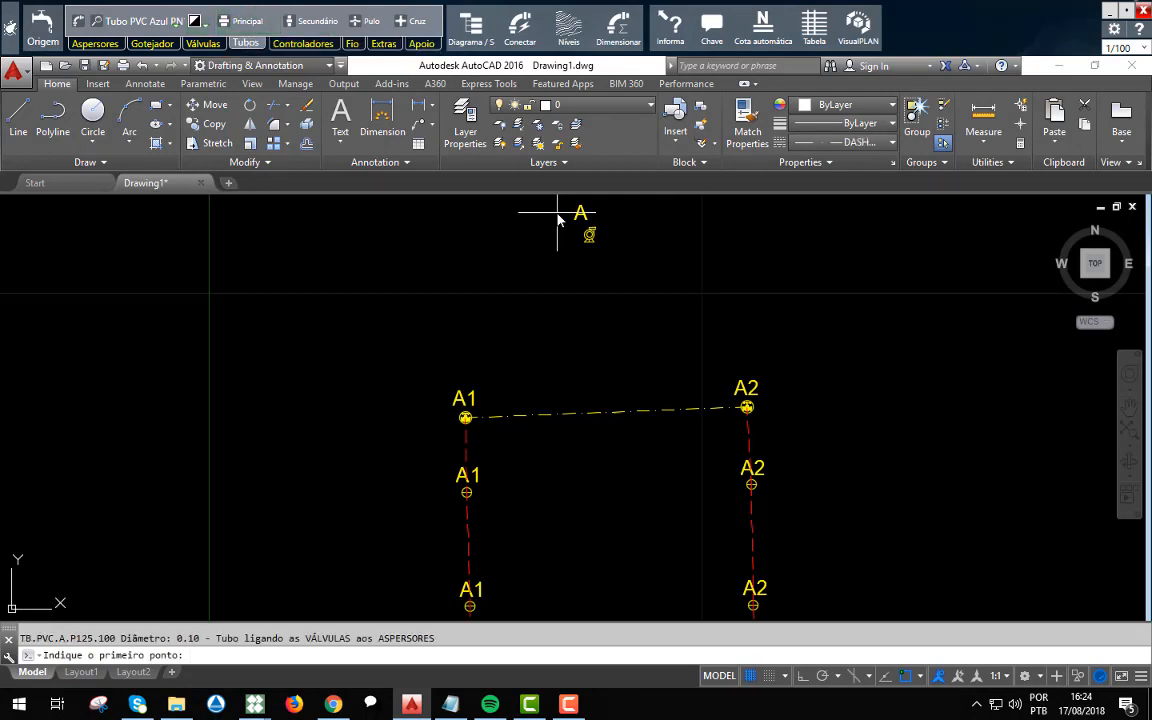
scroll(573, 230, up, 6)
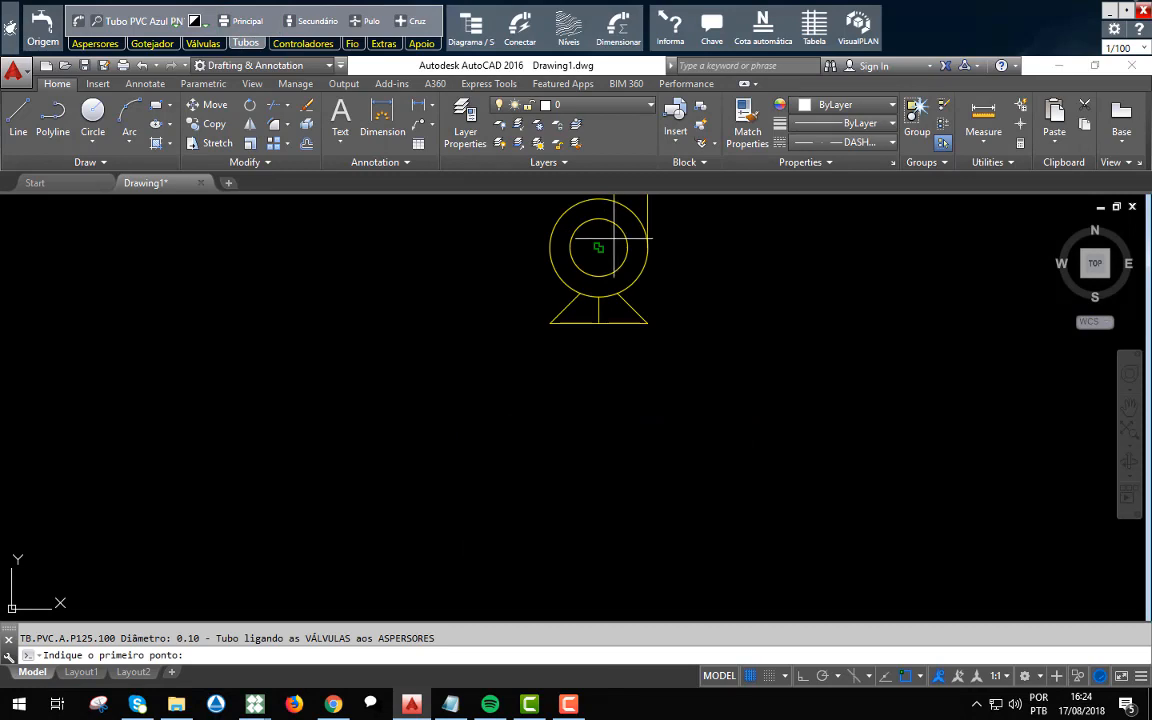
click(599, 242)
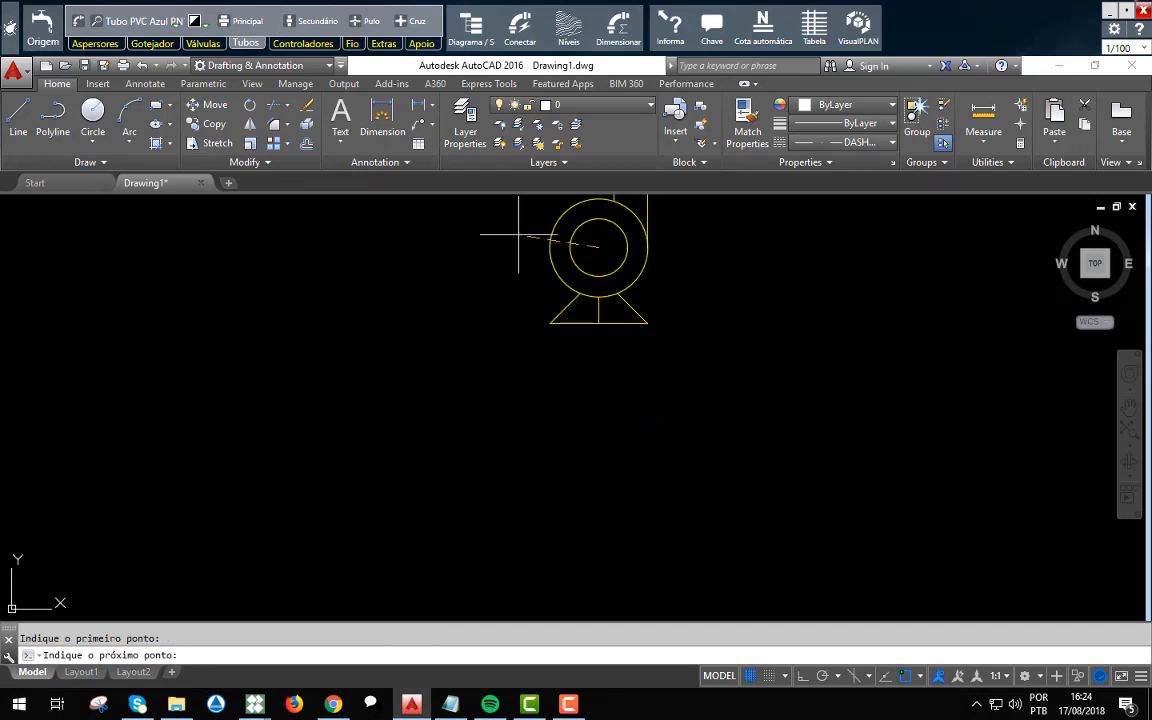
scroll(542, 227, down, 5)
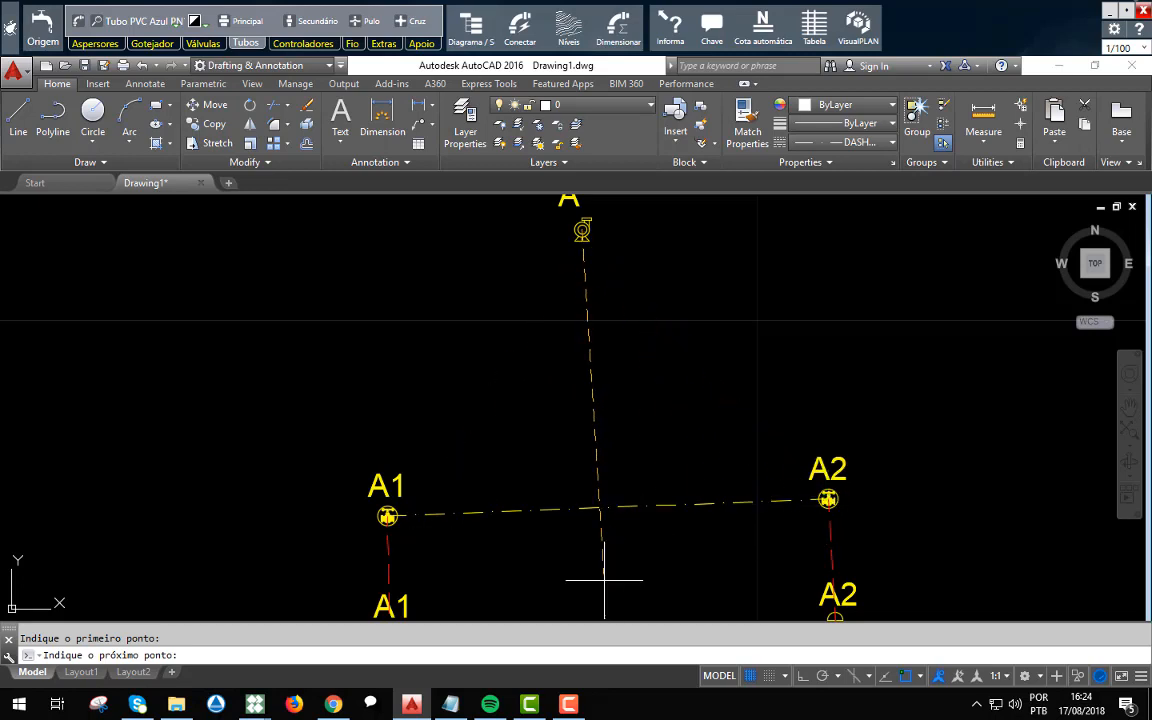
click(603, 579)
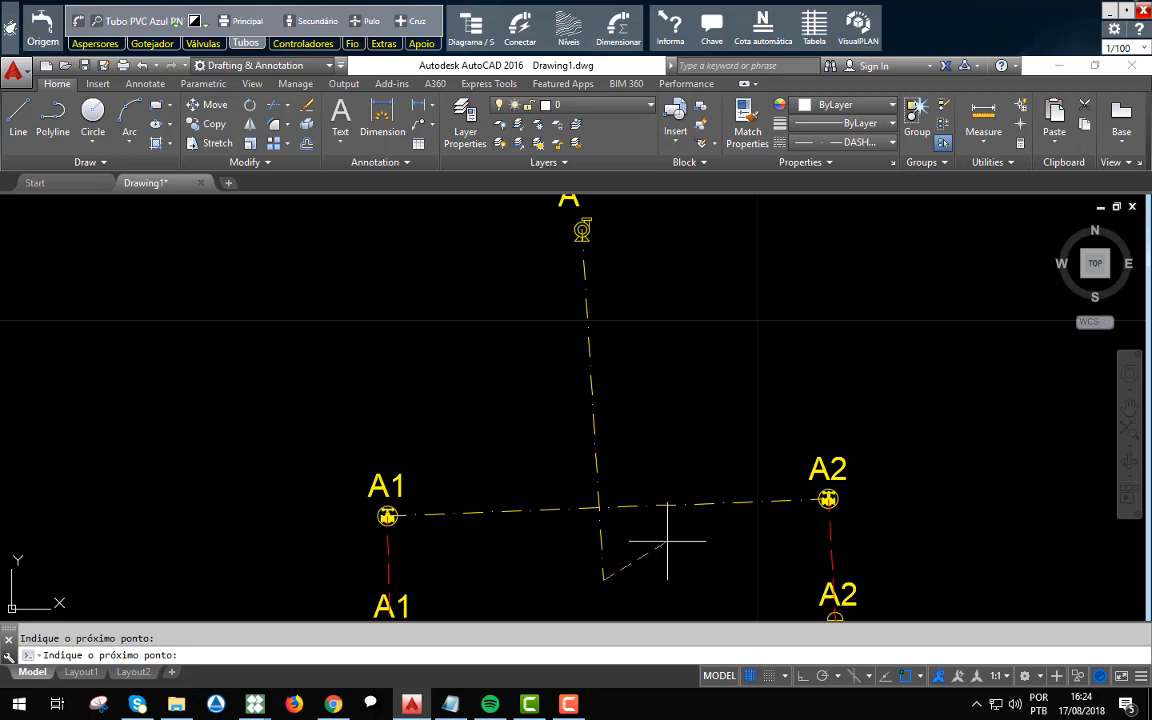
key(Escape)
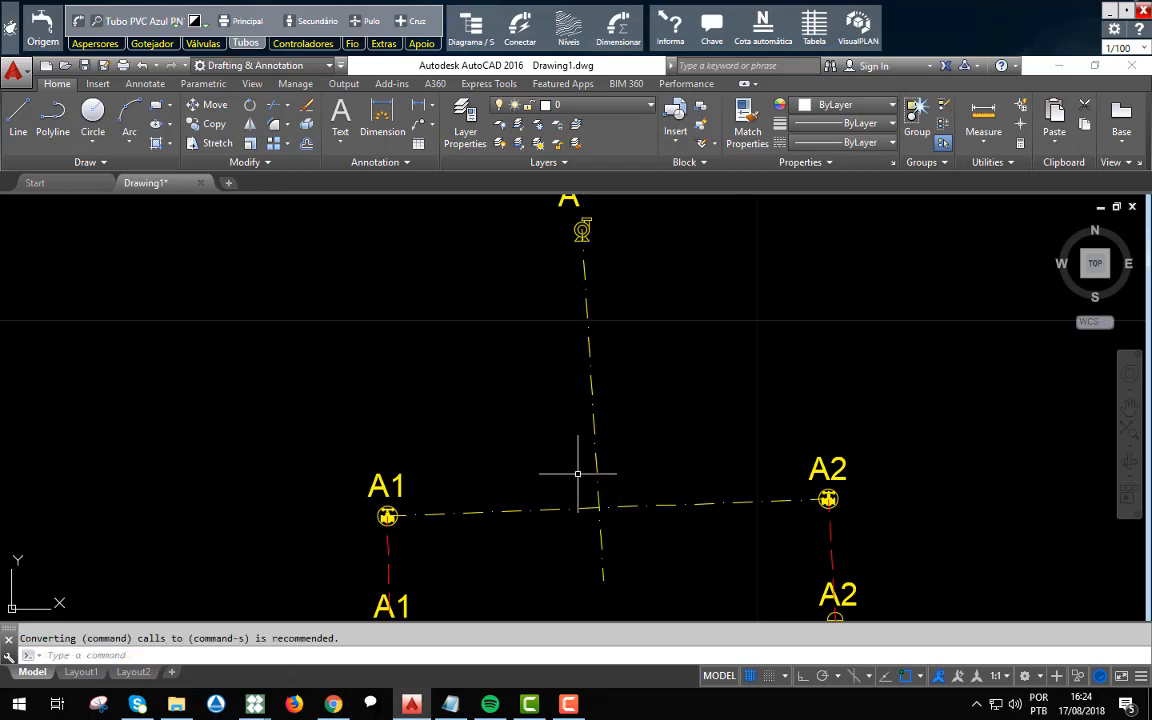
Add a Pulo jump on the pump's main pipe where it crosses the A1–A2 main pipe.
scroll(579, 473, down, 2)
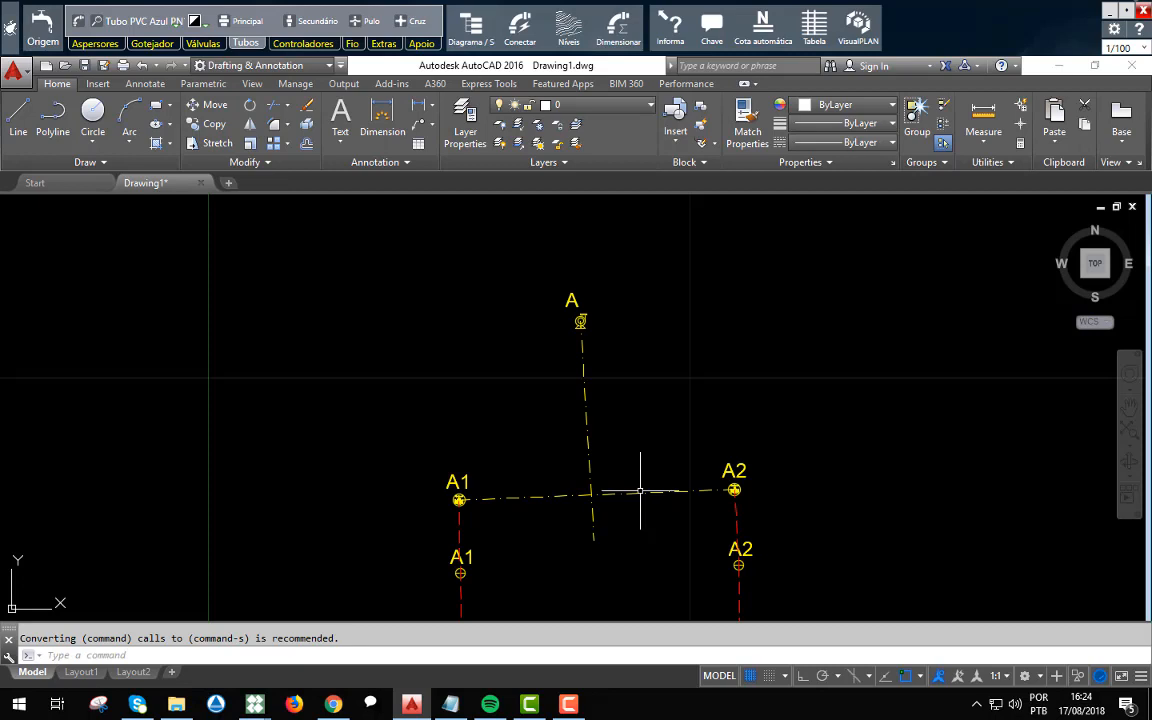
click(367, 24)
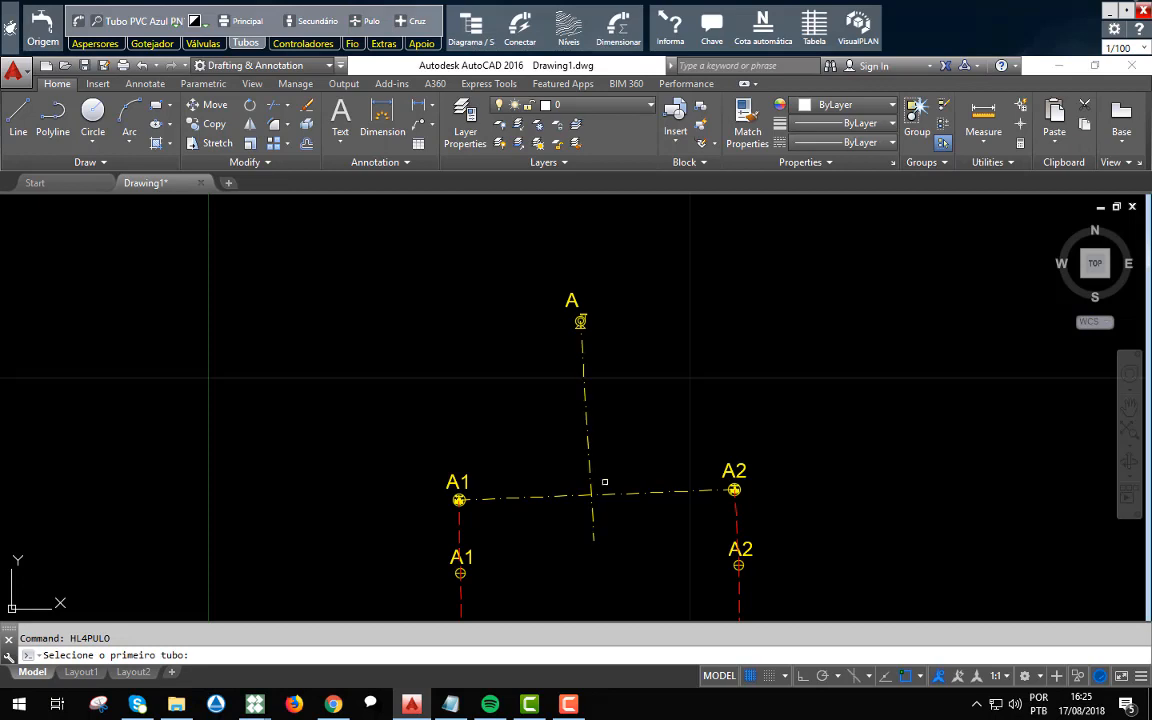
click(585, 415)
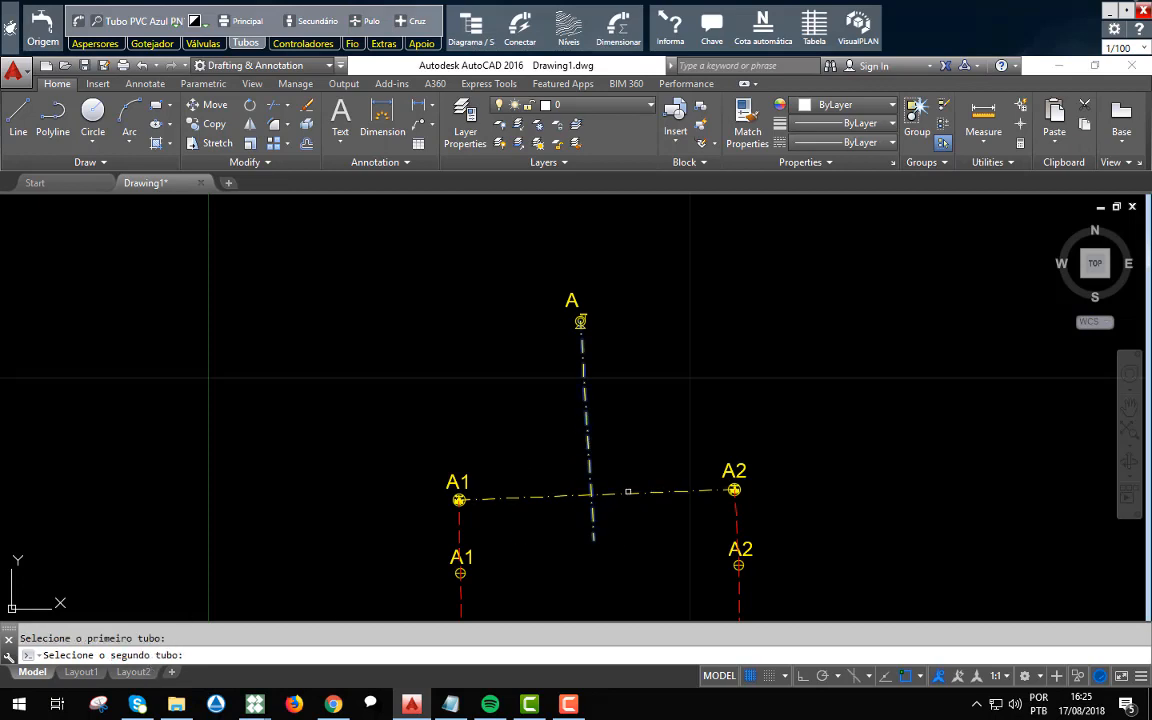
click(604, 493)
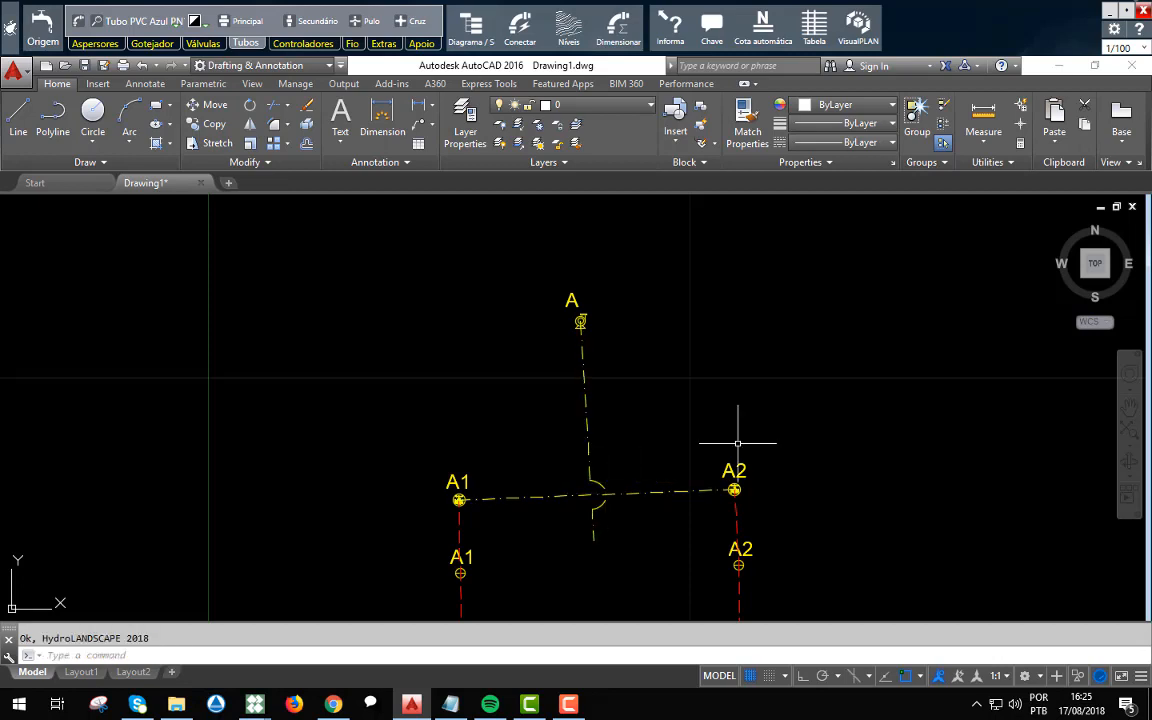
Undo the Pulo jump and apply a Cruz connection where the pump's main pipe crosses the A1–A2 main pipe.
scroll(605, 550, up, 4)
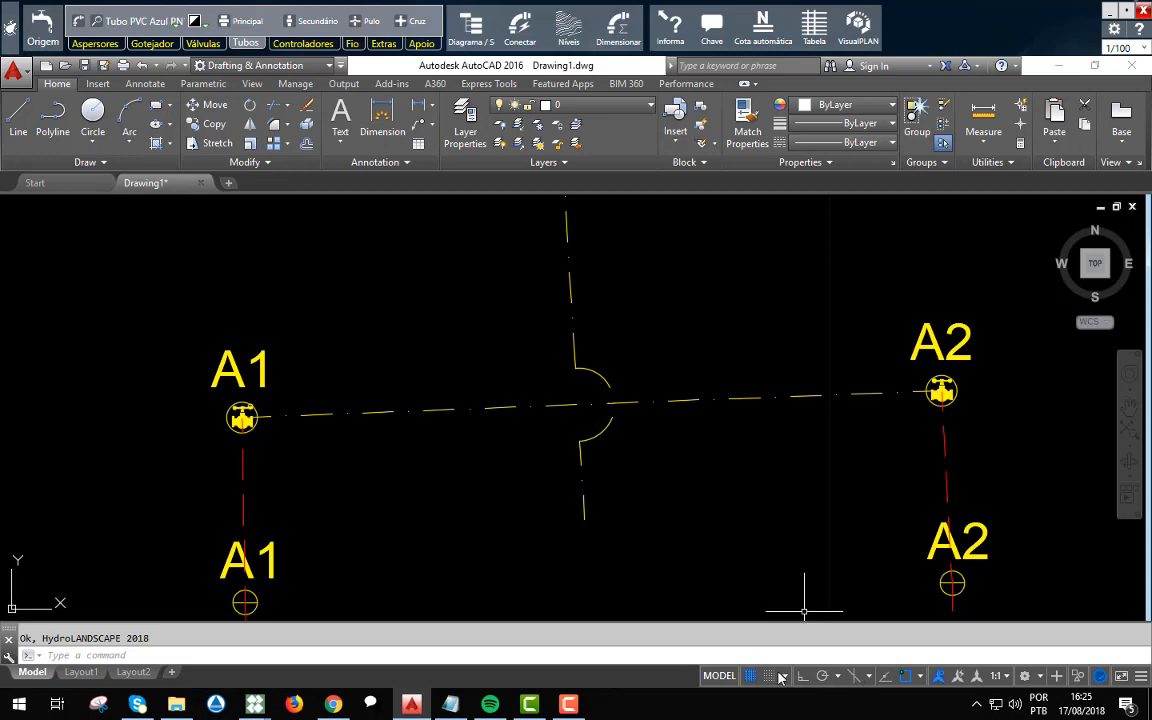
key(ctrl+z)
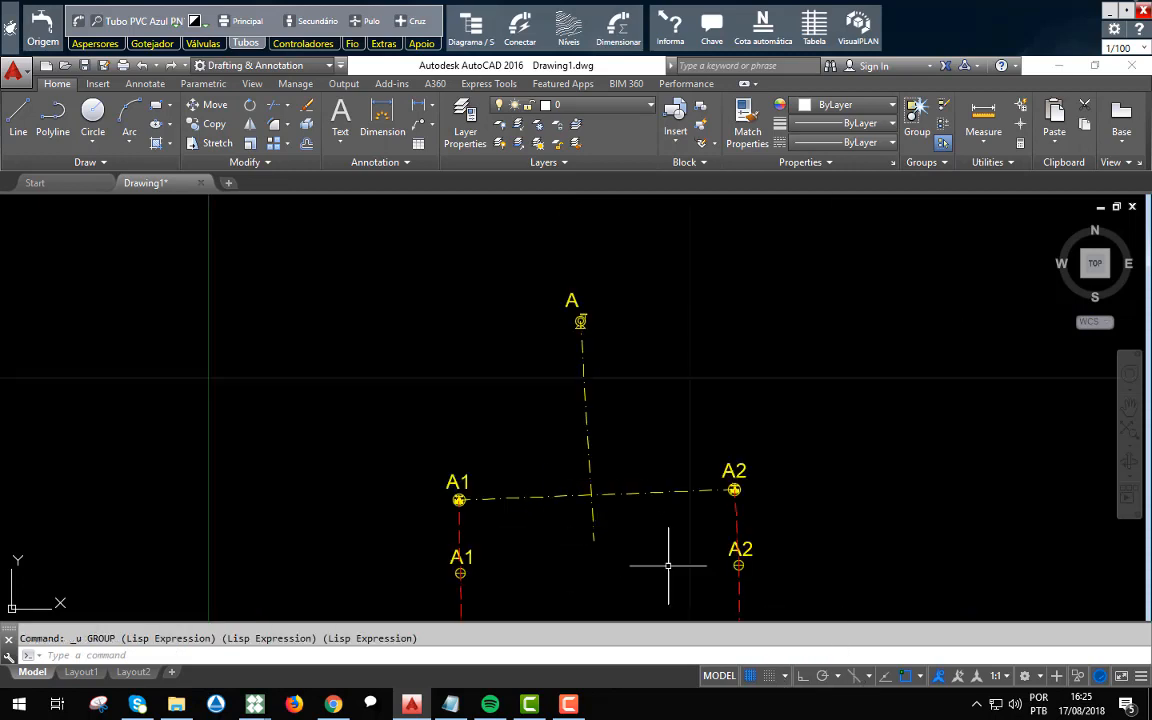
scroll(597, 517, up, 2)
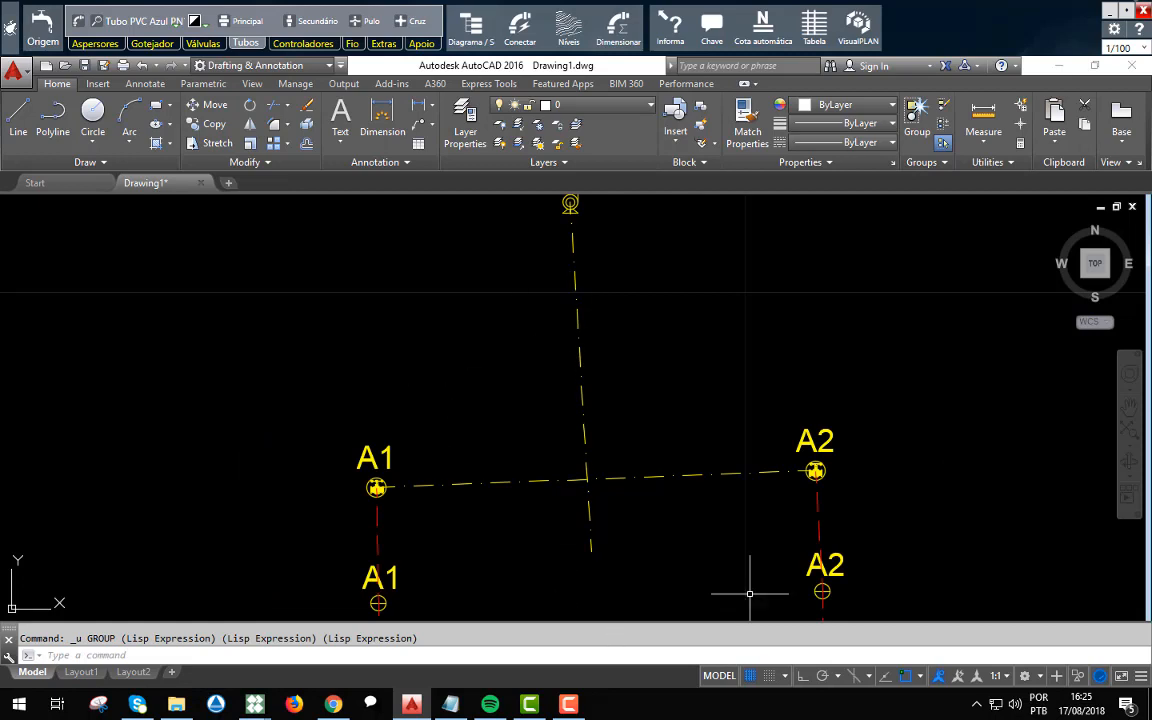
scroll(725, 507, up, 2)
scroll(725, 507, down, 4)
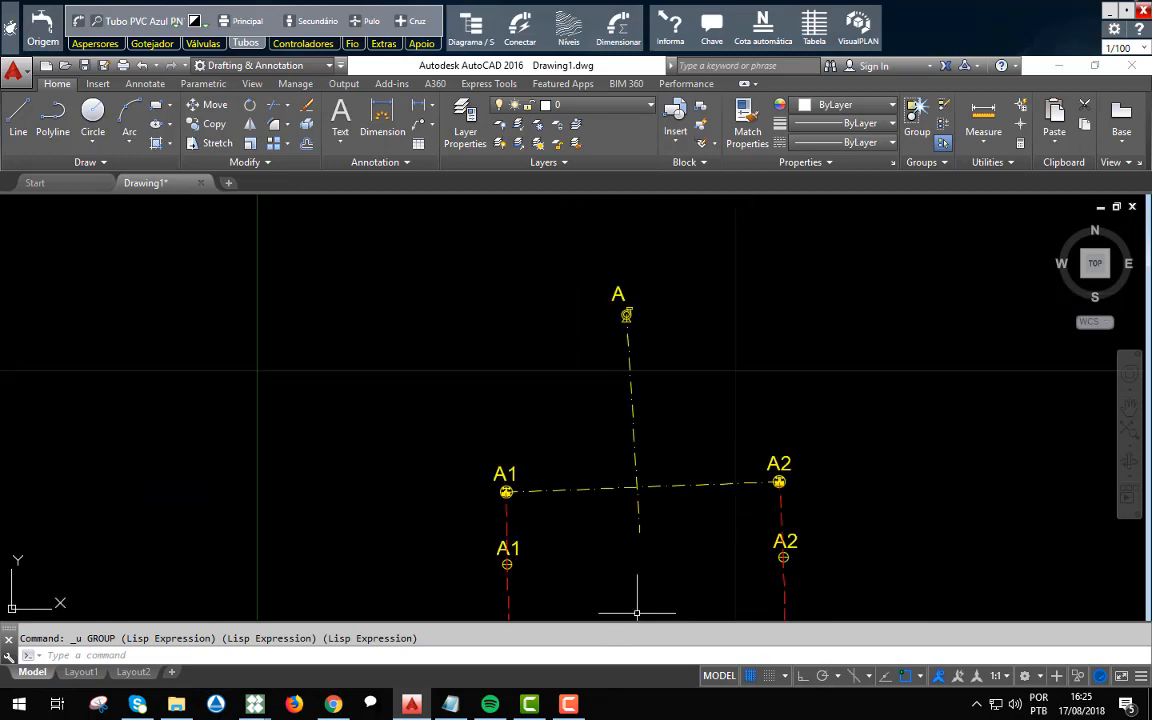
click(417, 24)
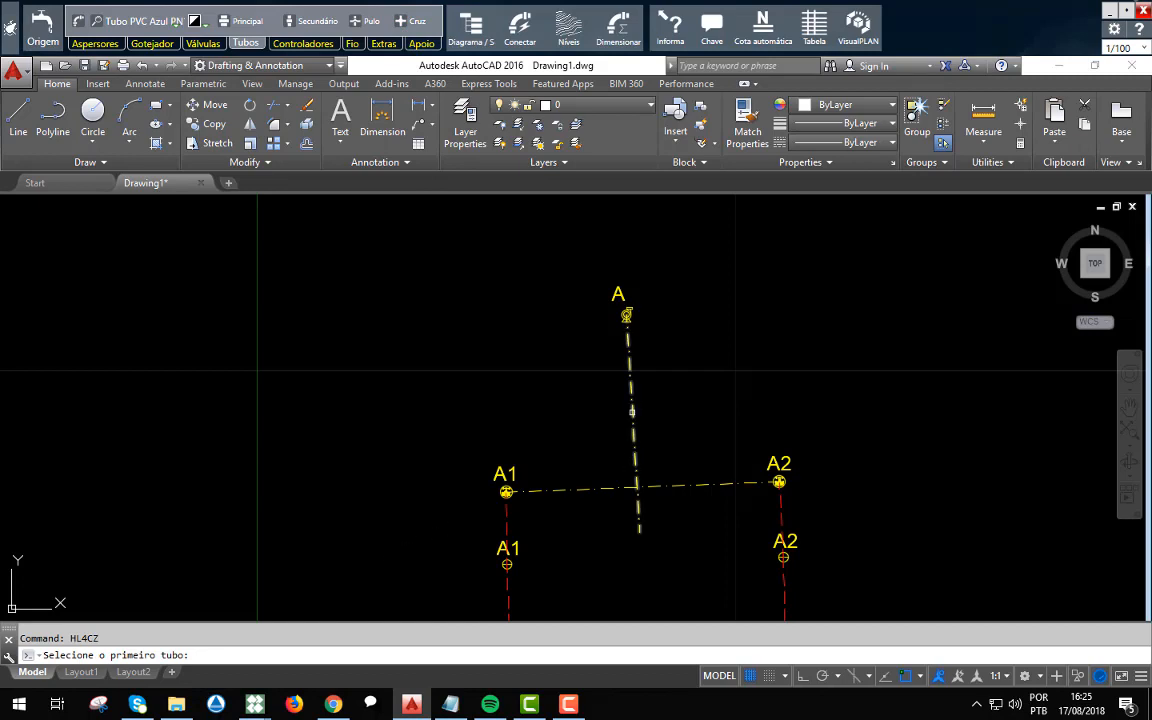
click(631, 411)
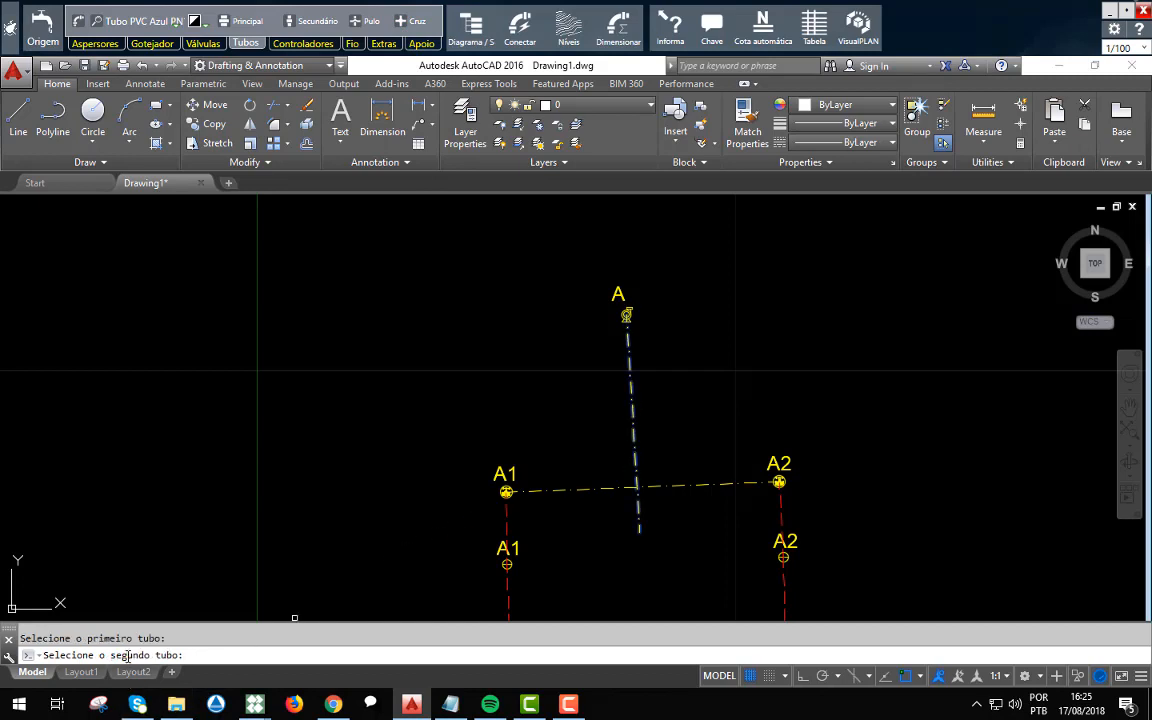
click(699, 487)
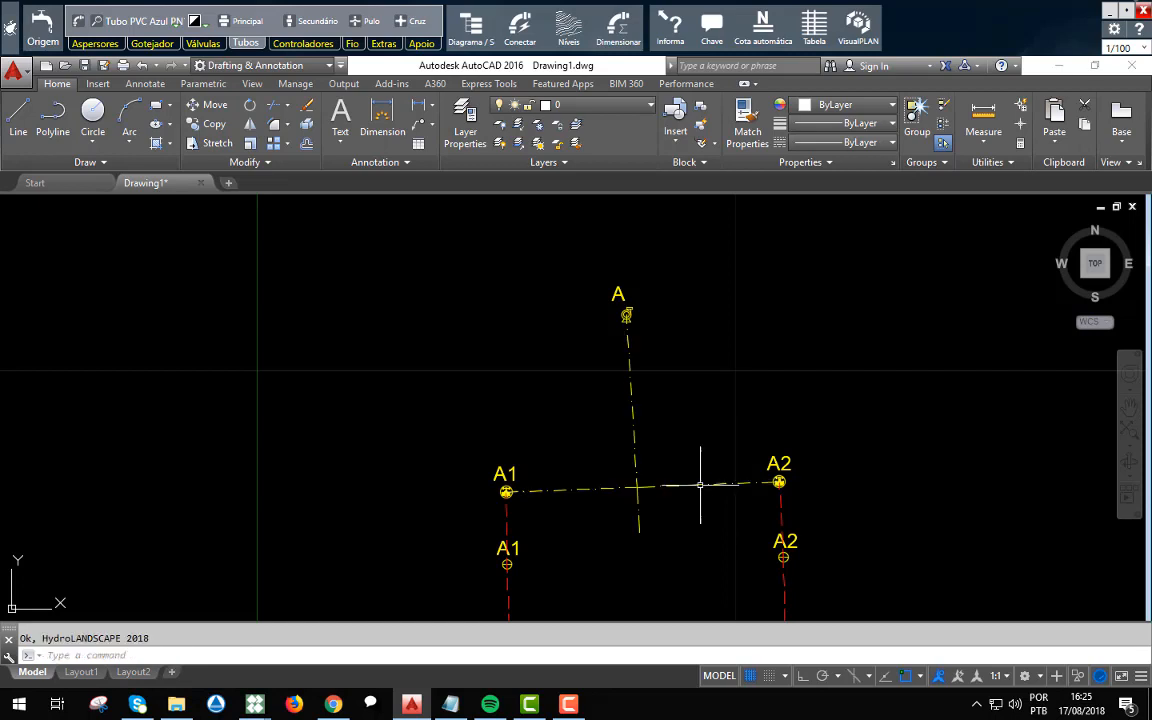
Delete the leftover pipe segment that extends below the A1–A2 main pipe.
scroll(614, 521, up, 3)
scroll(614, 520, up, 2)
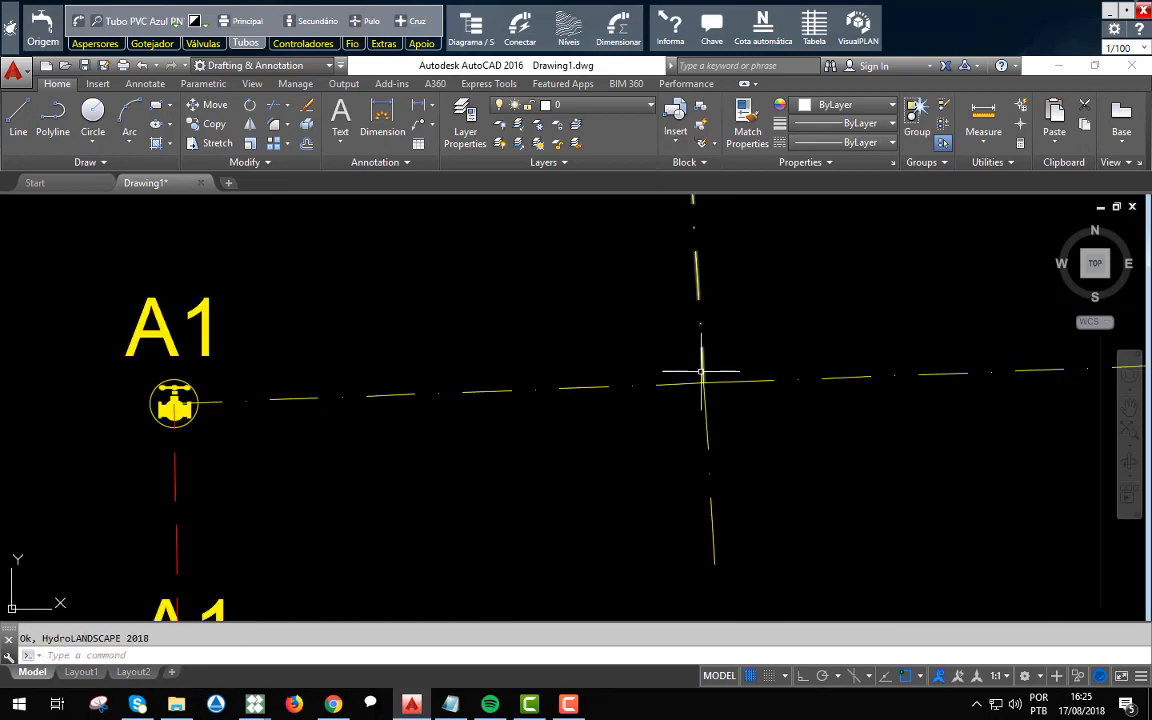
click(795, 569)
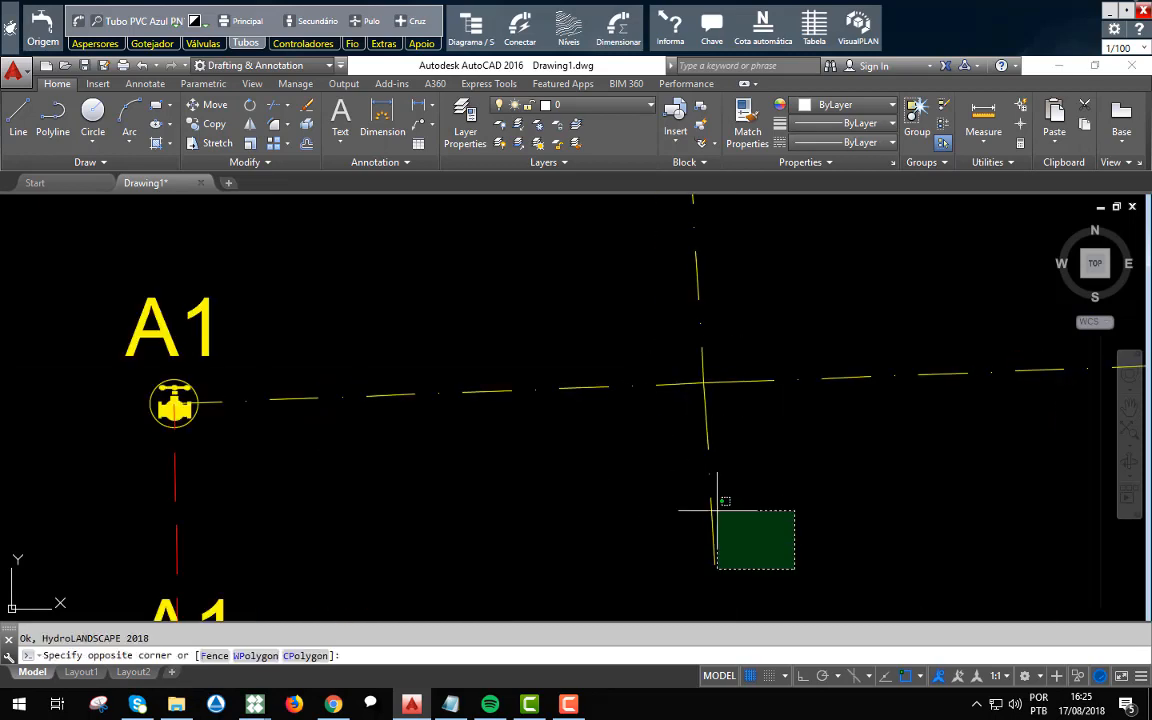
click(623, 427)
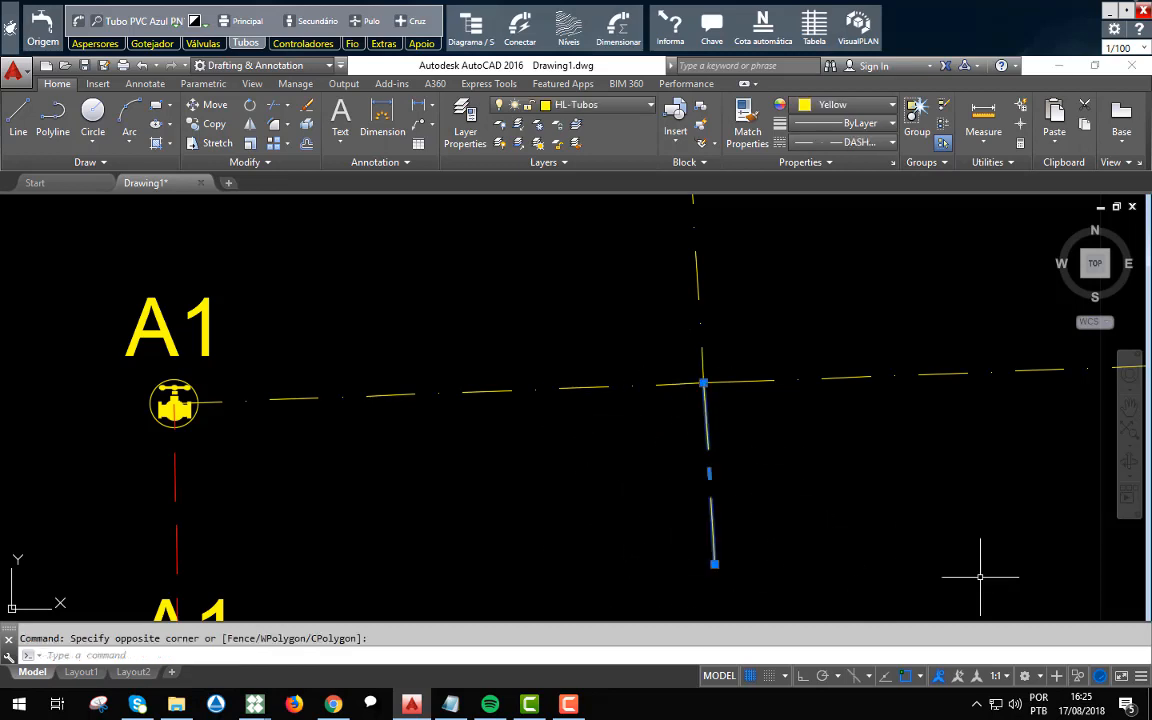
key(Delete)
Open the project in Dimensionar and calculate the lateral lines (L.L.) and the main line (L.P.).
scroll(548, 386, down, 4)
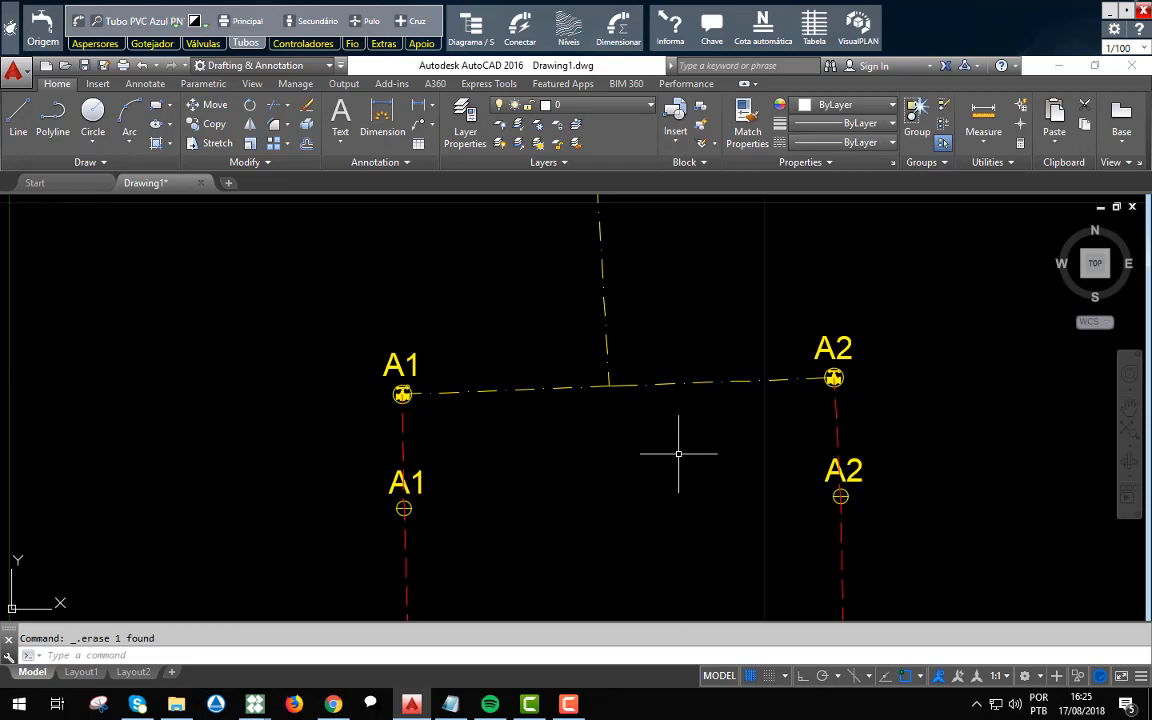
scroll(620, 445, down, 10)
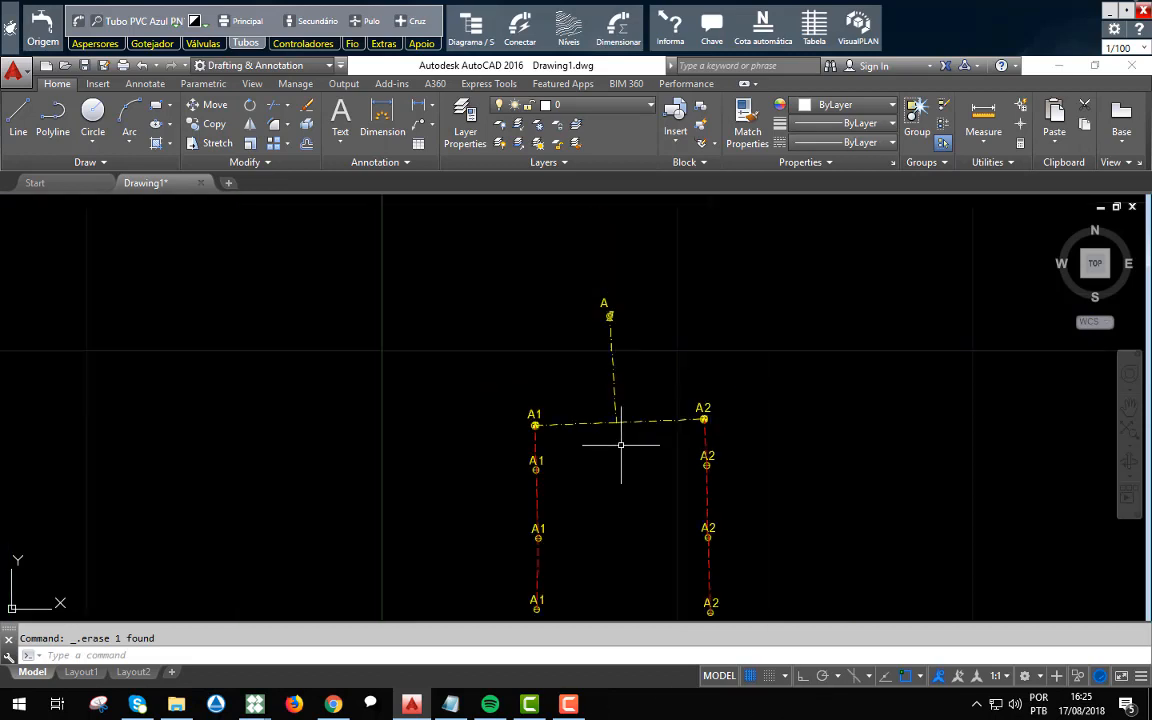
scroll(620, 445, up, 4)
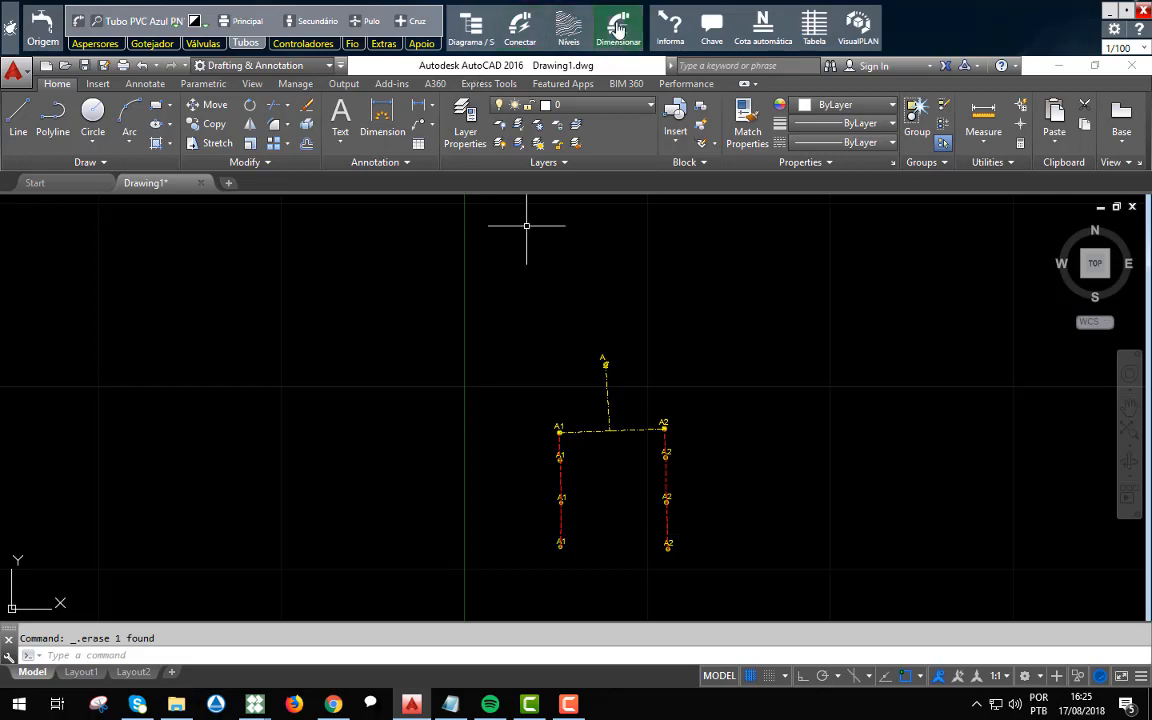
click(618, 38)
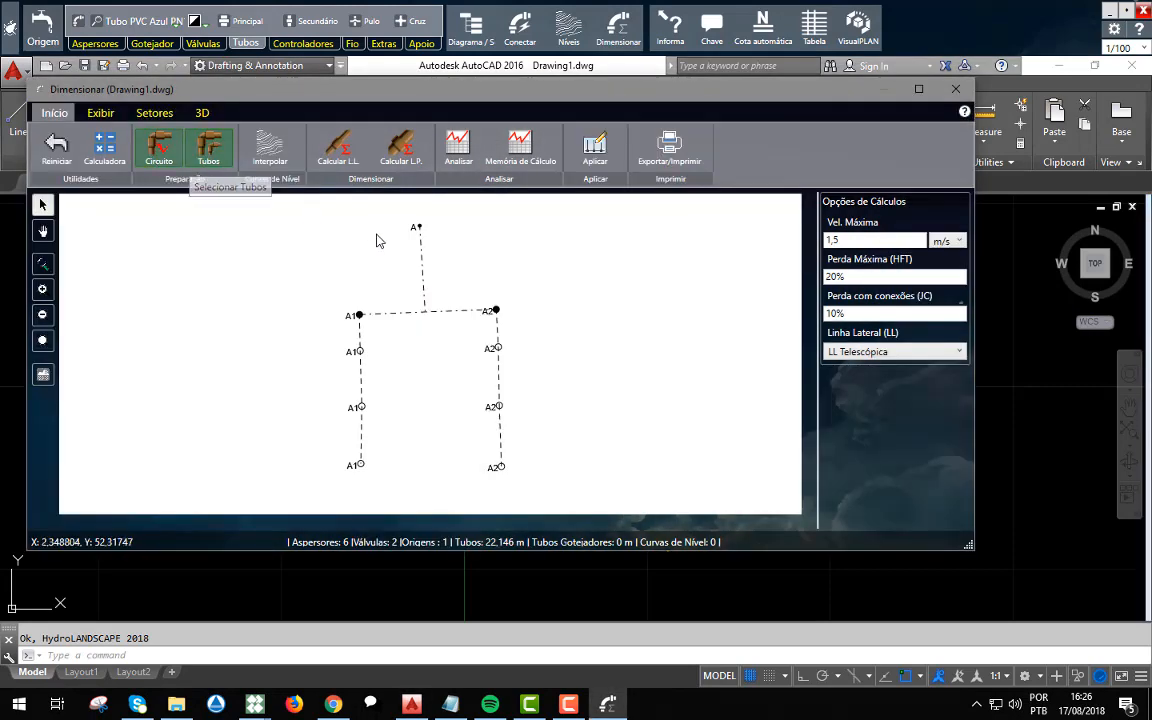
click(342, 140)
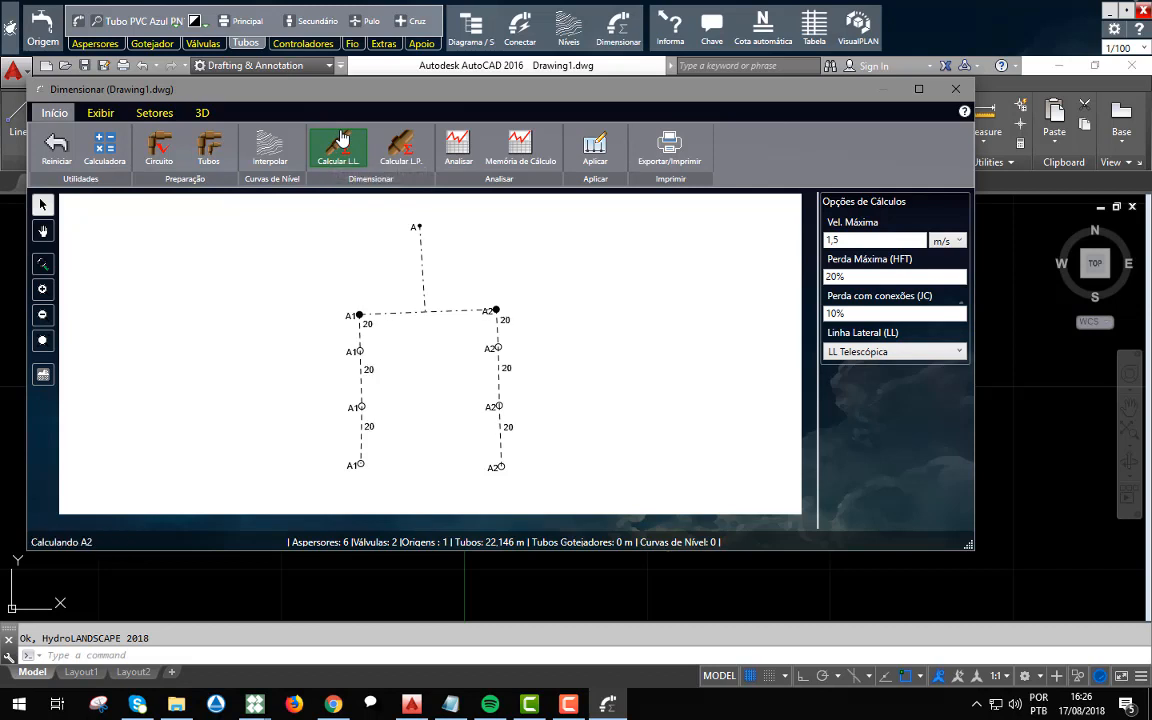
click(401, 150)
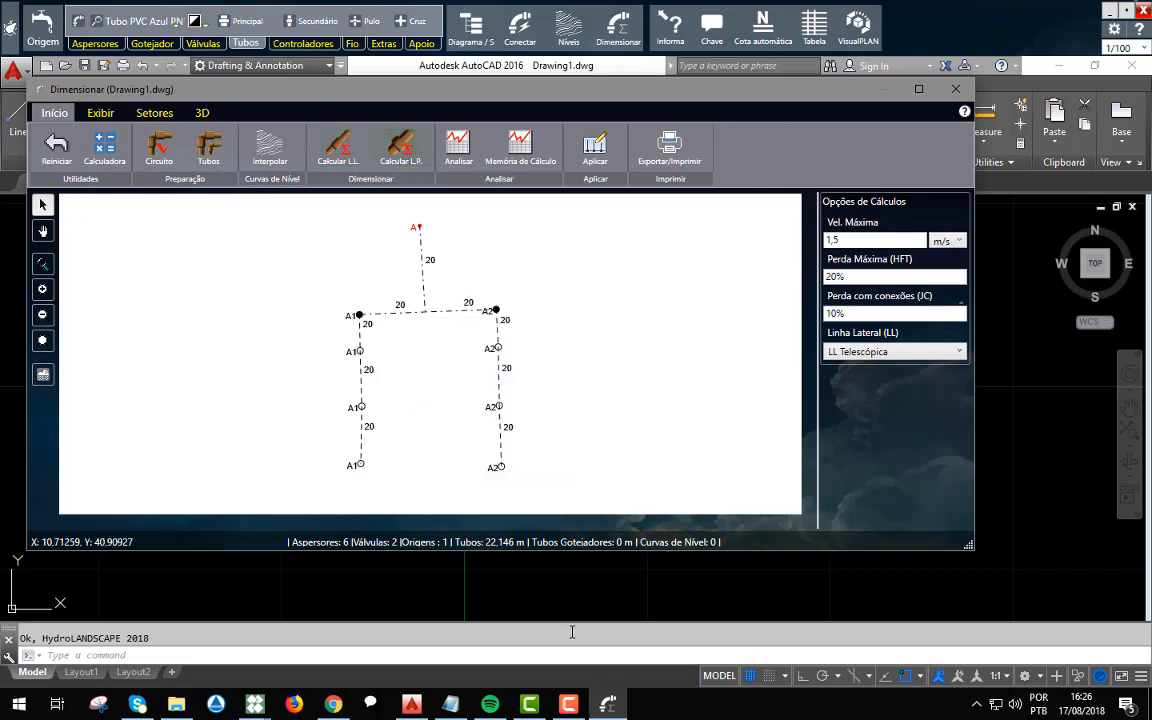
Examine the details of the sized pipes and the list of PVC pipes allowed for sizing.
scroll(370, 499, up, 2)
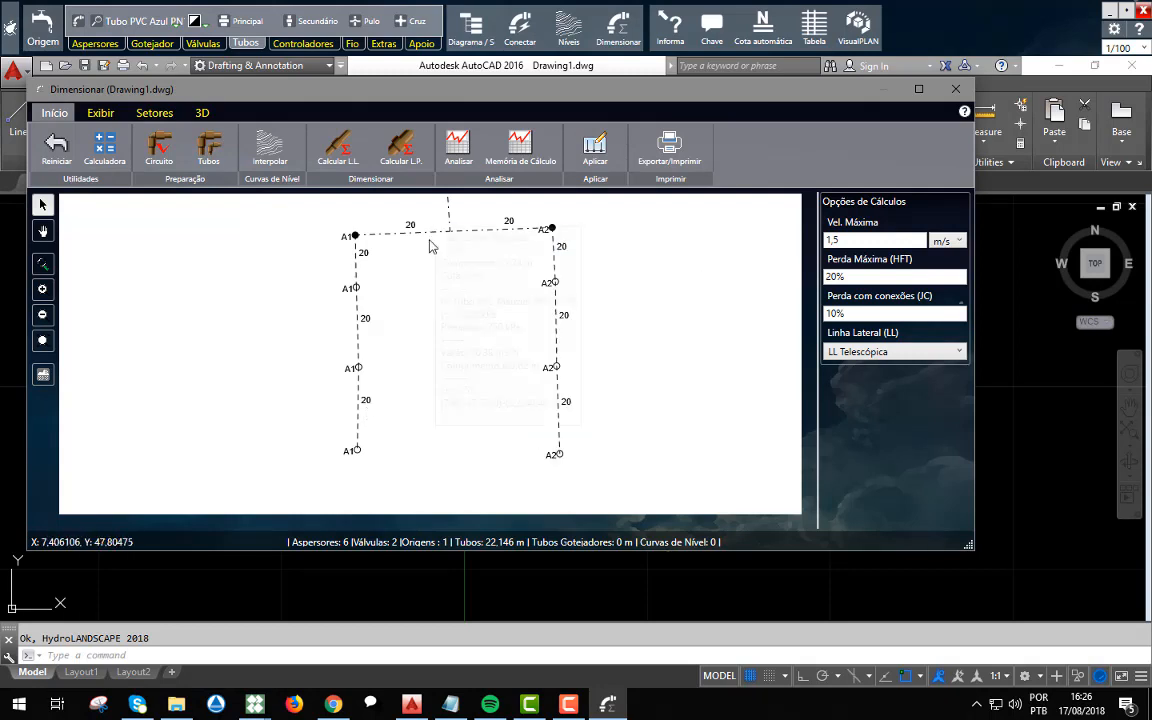
mouse_move(389, 423)
mouse_move(545, 311)
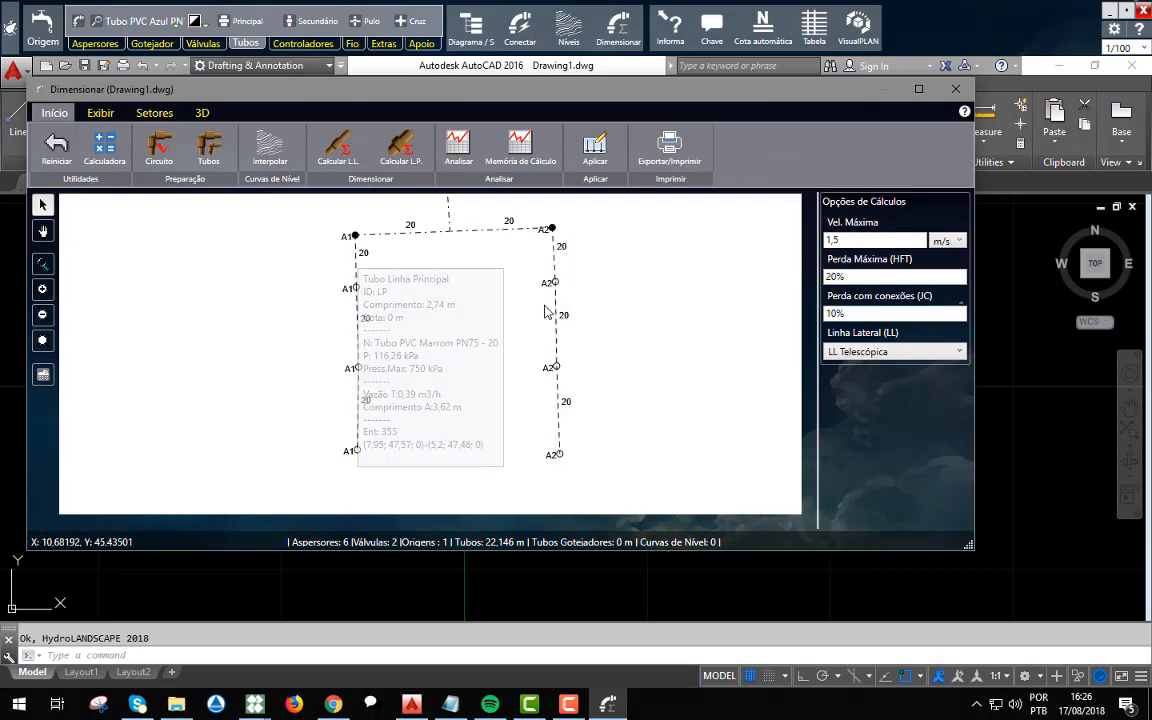
mouse_move(533, 351)
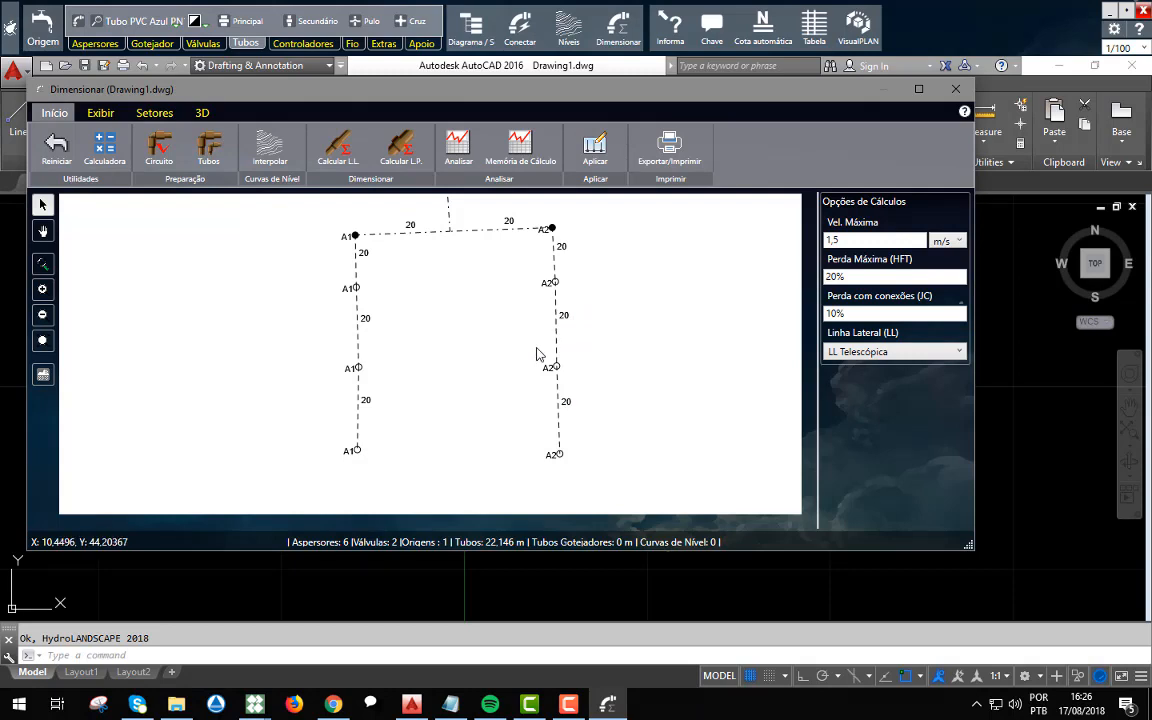
click(218, 158)
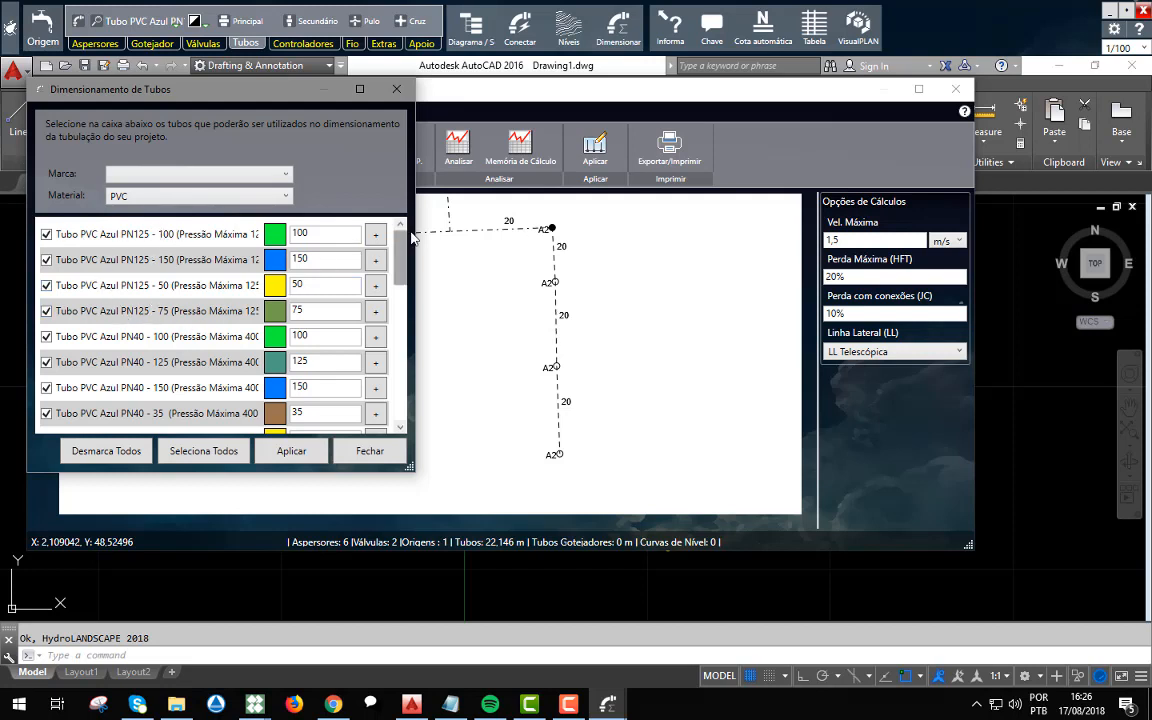
click(396, 89)
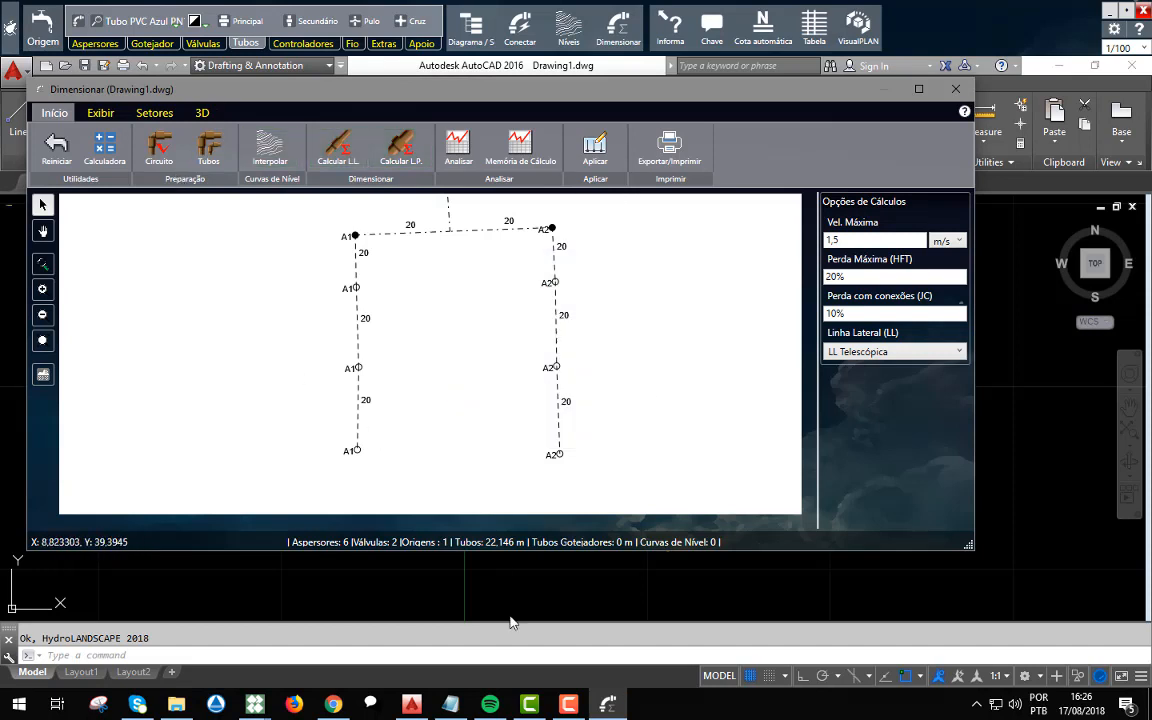
Apply the sizing to the CAD drawing with the Colorido option, giving each pipe diameter its own colour.
click(594, 160)
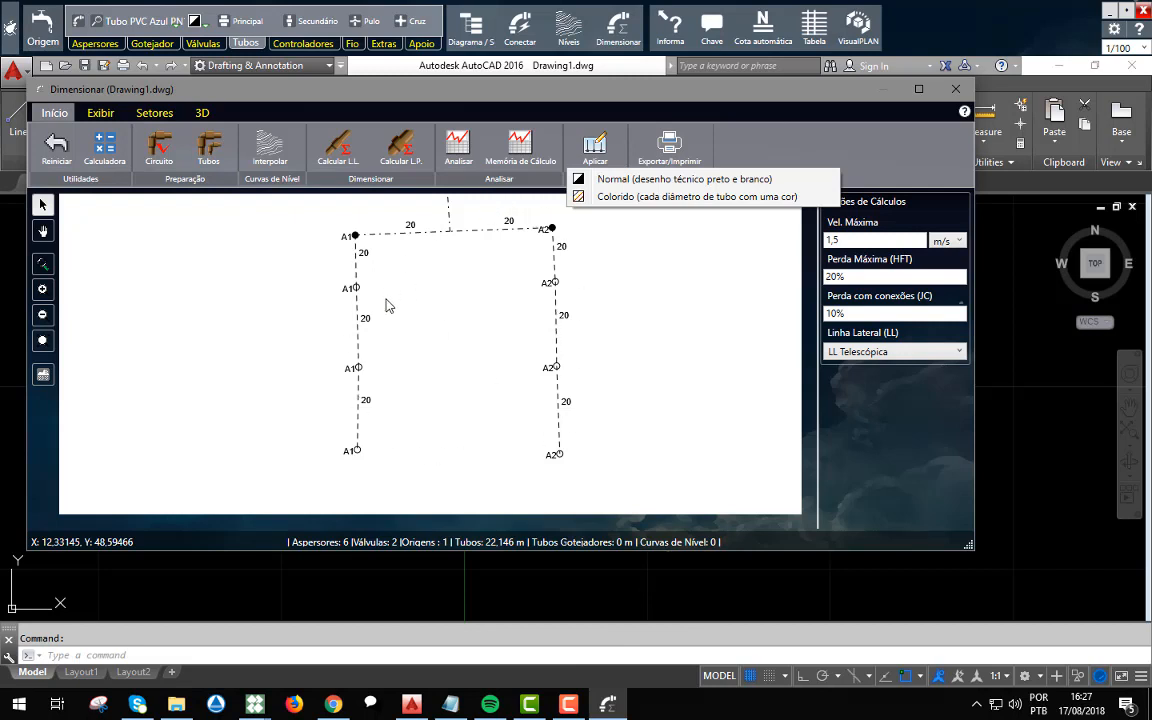
click(626, 198)
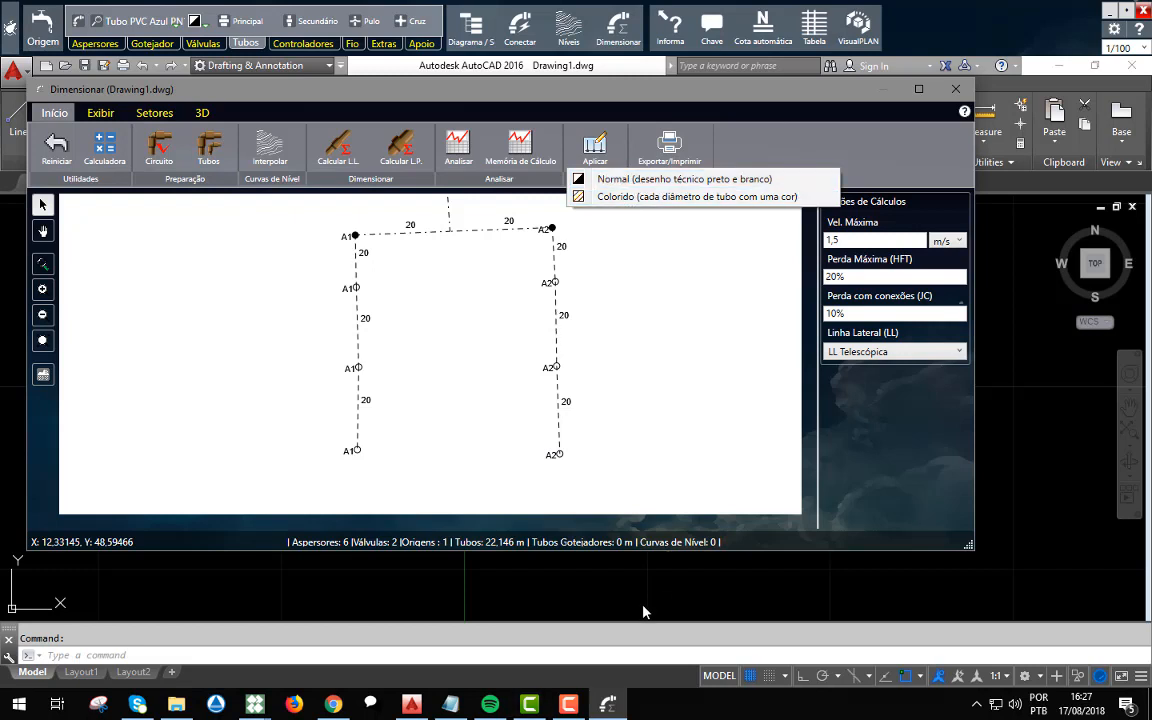